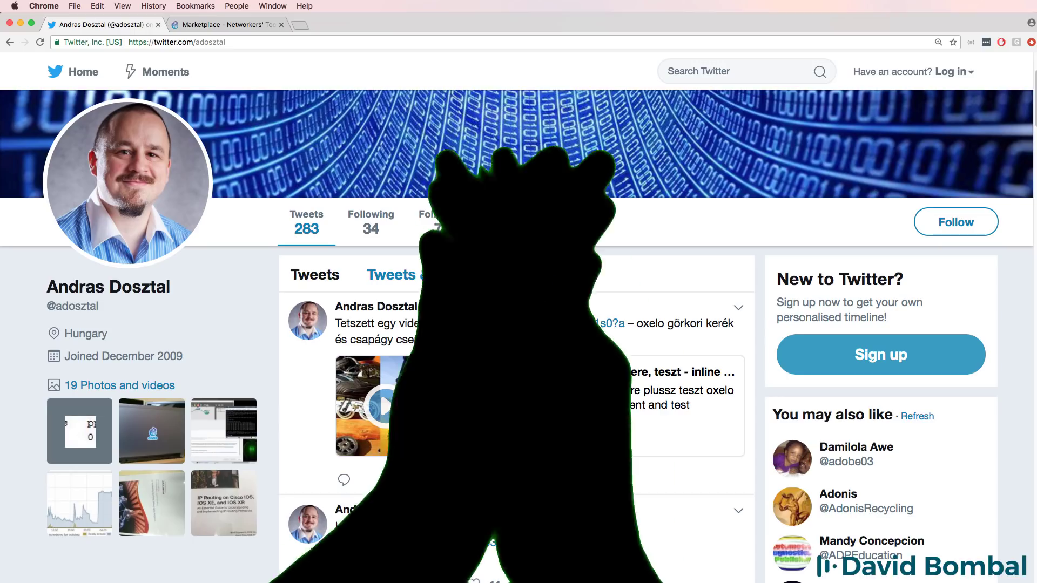
Step: Open the Networkers' Toolkit marketplace page and examine its description and the list of included server software
click(224, 24)
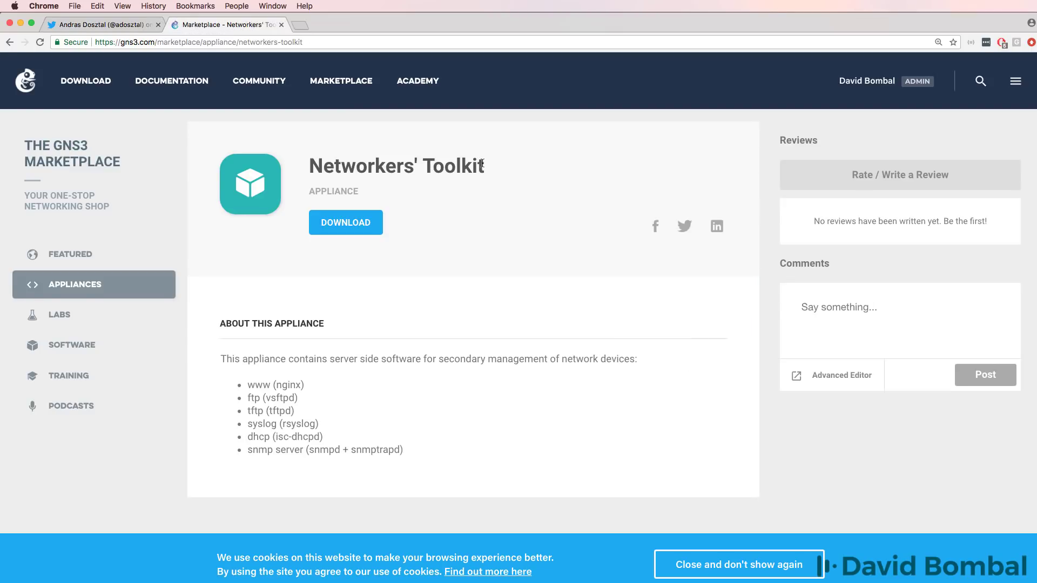
drag(484, 163, 328, 158)
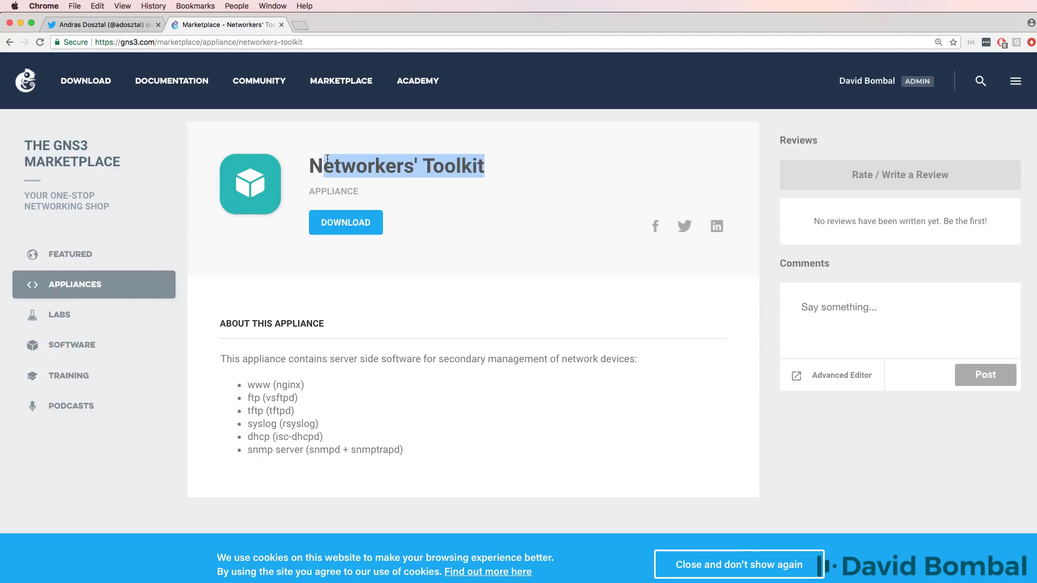
click(371, 316)
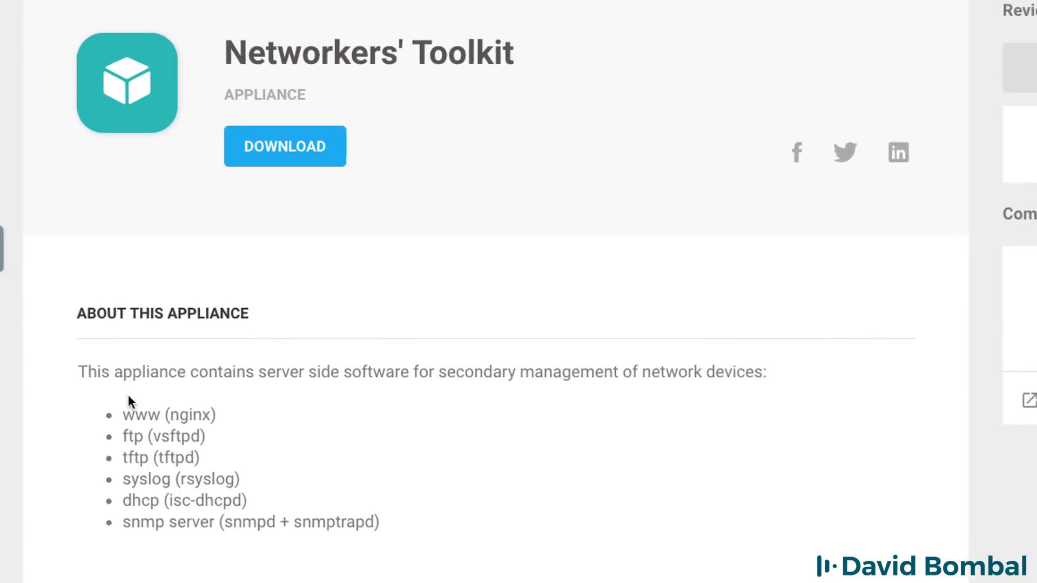
drag(77, 371, 751, 382)
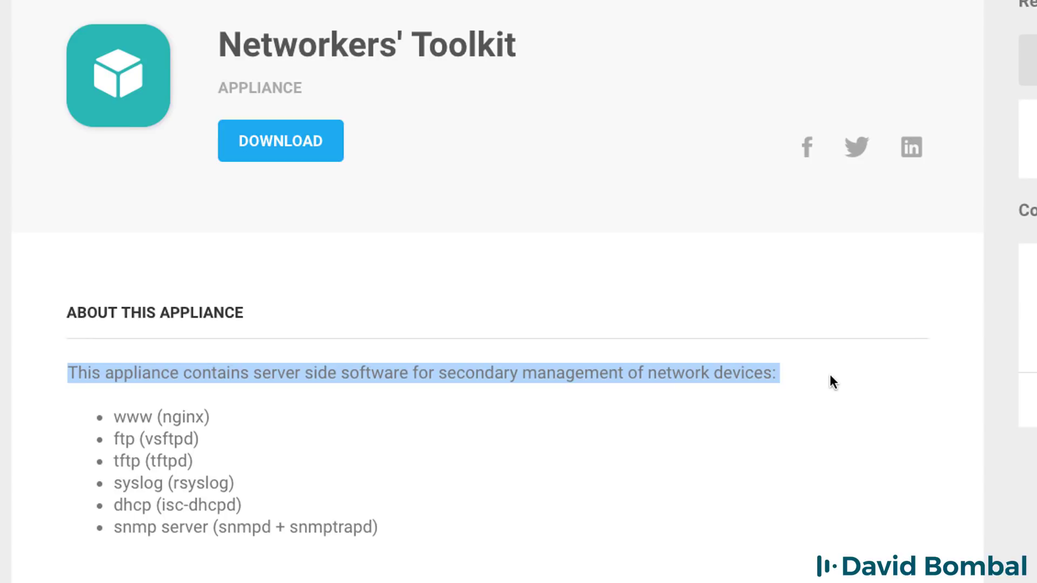
click(166, 398)
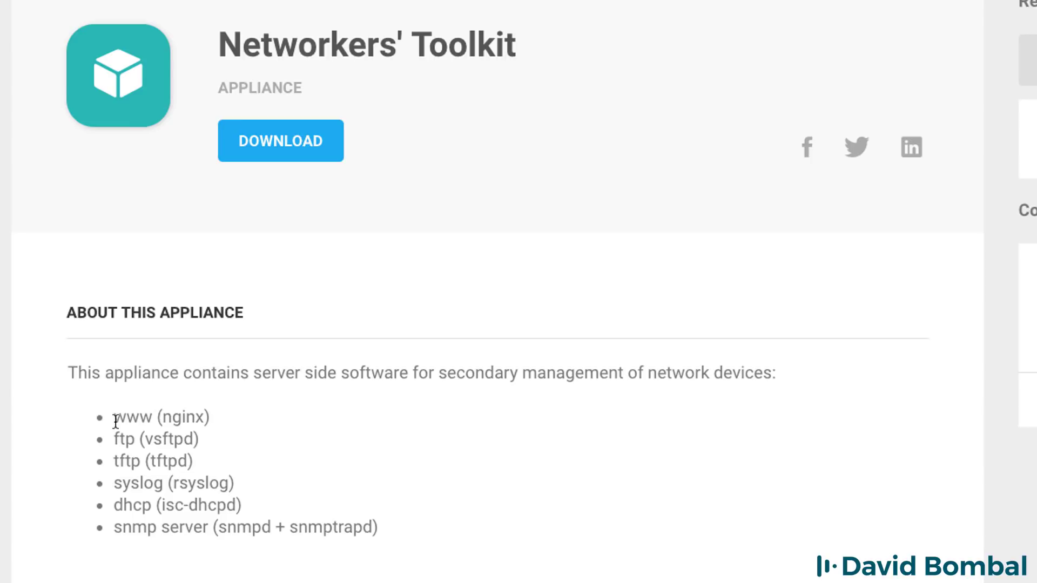
drag(112, 416, 206, 443)
drag(113, 462, 244, 461)
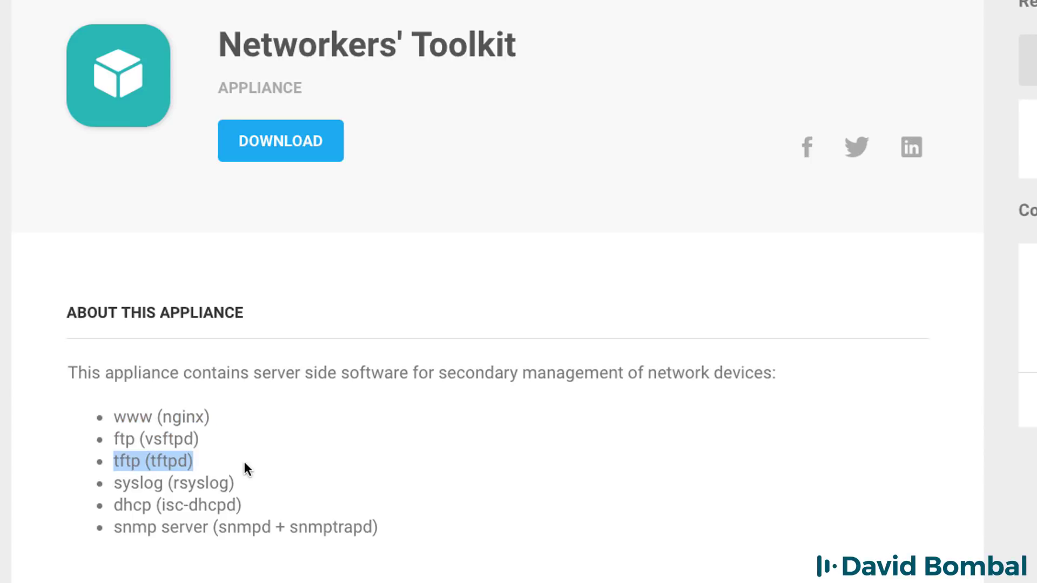
drag(112, 417, 242, 495)
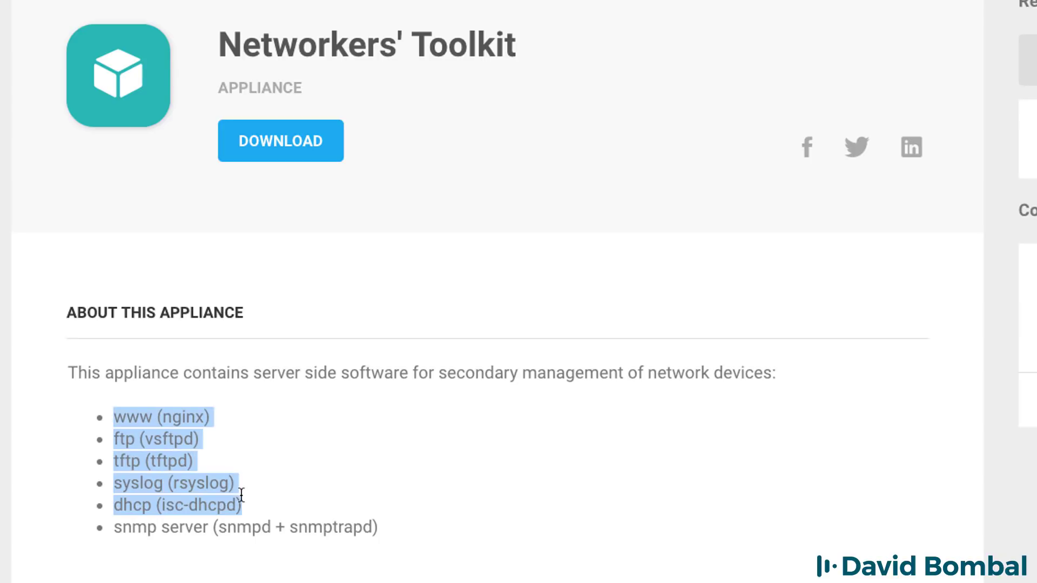
click(116, 527)
drag(117, 528, 387, 540)
click(420, 342)
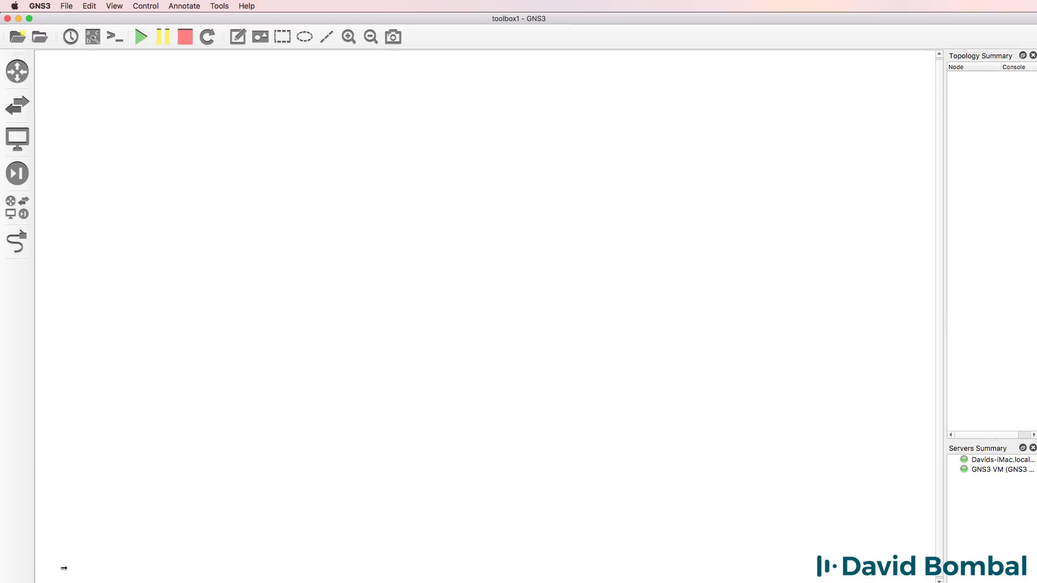
Step: Switch to GNS3 and check which version of the program is installed
click(39, 6)
click(65, 19)
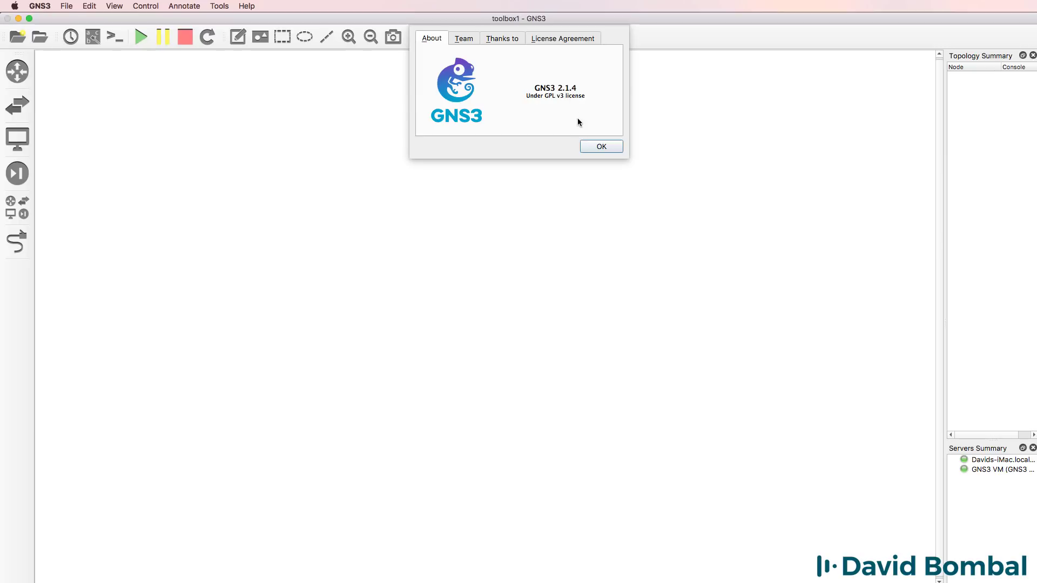
click(598, 148)
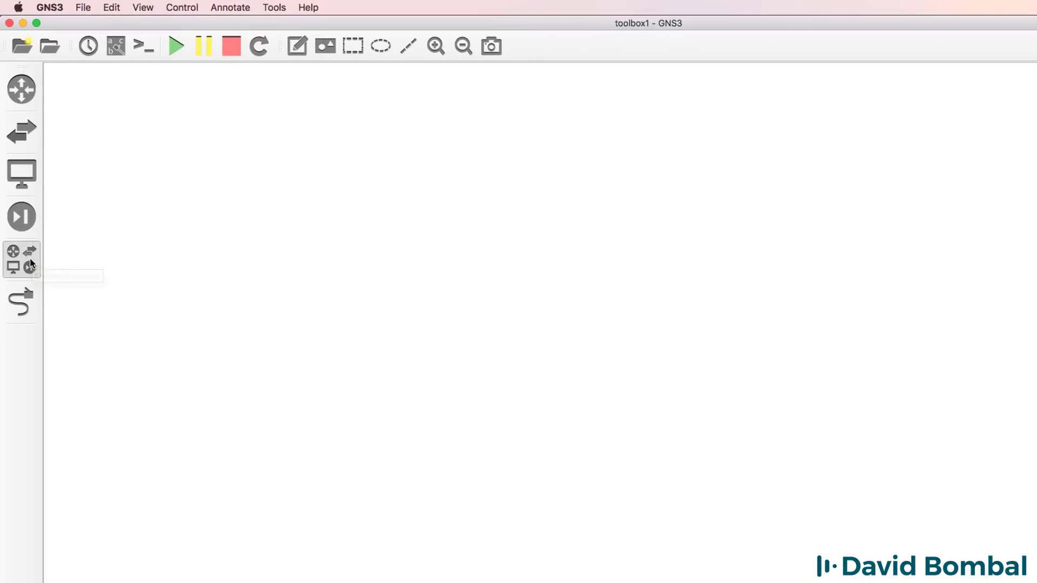
Step: Show all devices and search for "tool" among the available appliances, widening the search to installed and available appliances
click(31, 252)
click(77, 104)
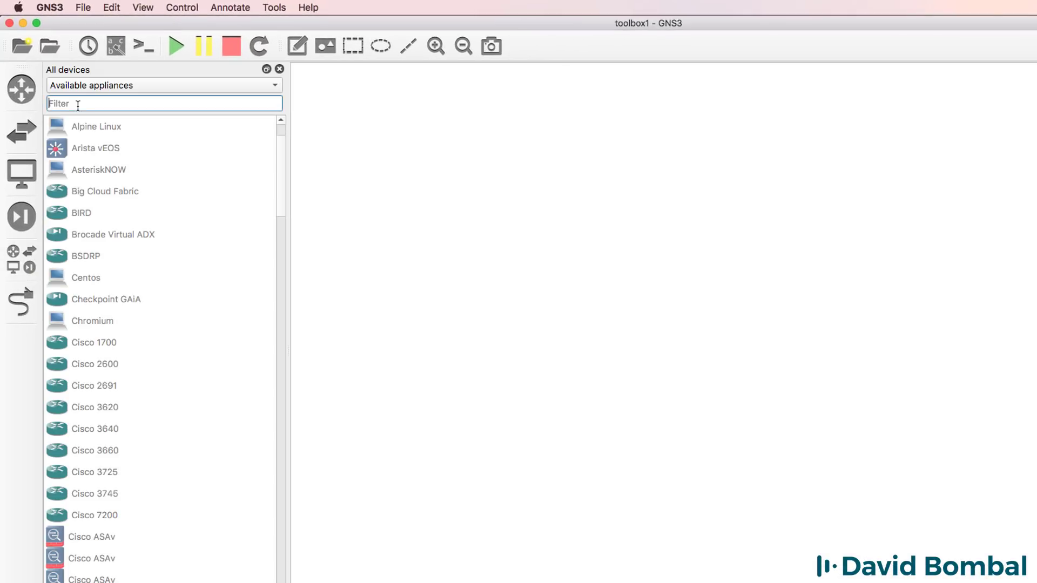
text(tool)
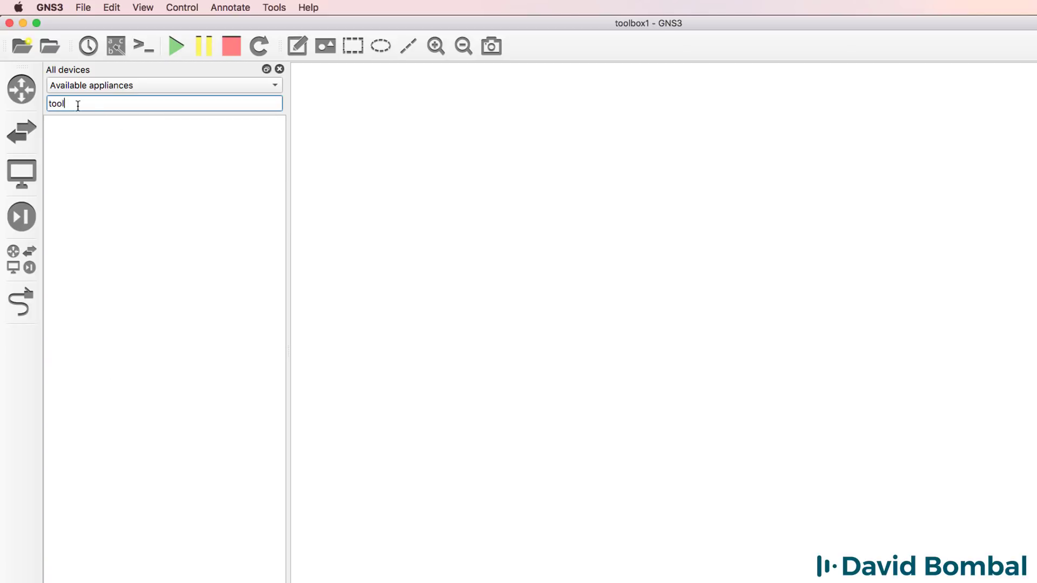
click(99, 87)
click(162, 51)
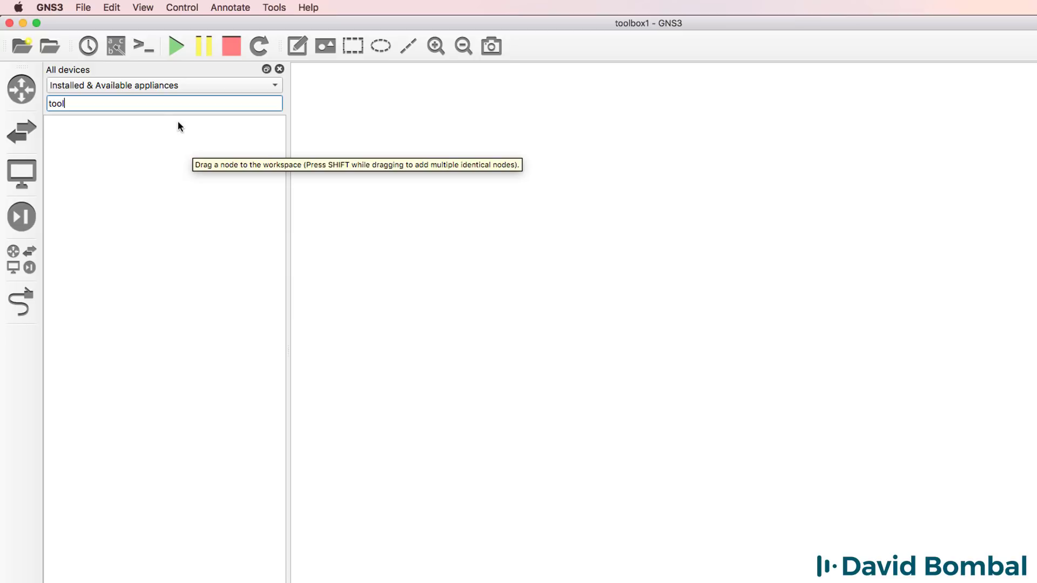
click(153, 126)
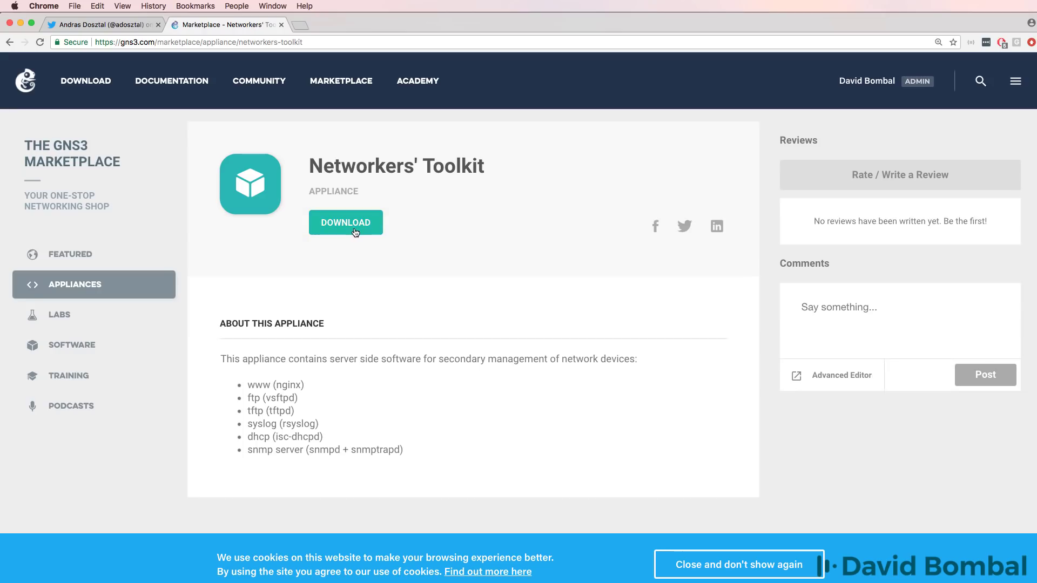
Step: Switch to Chrome, search the GNS3 Marketplace appliances for "tool" and download the Networkers' Toolkit appliance
click(328, 89)
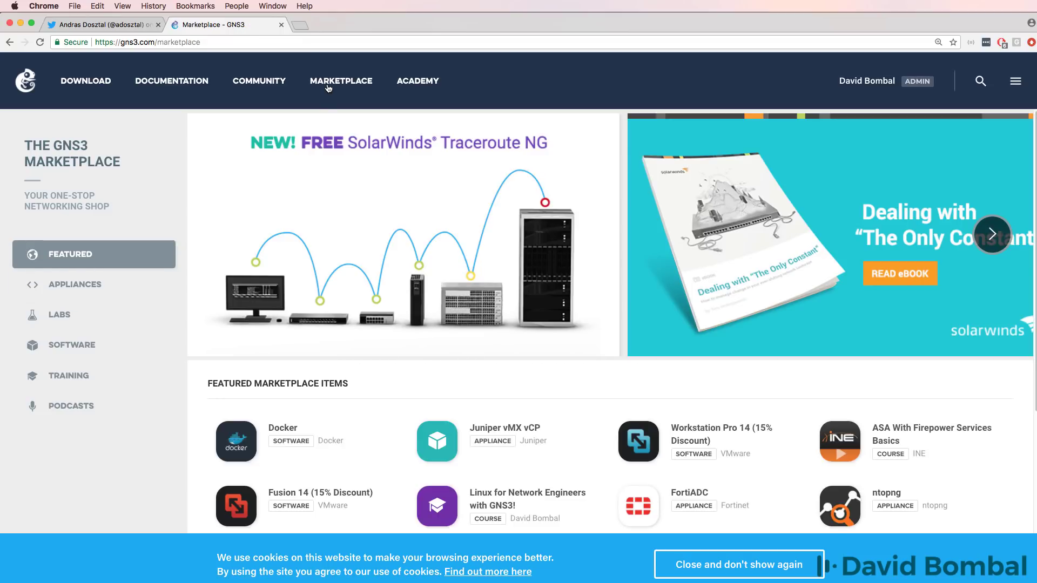
click(120, 277)
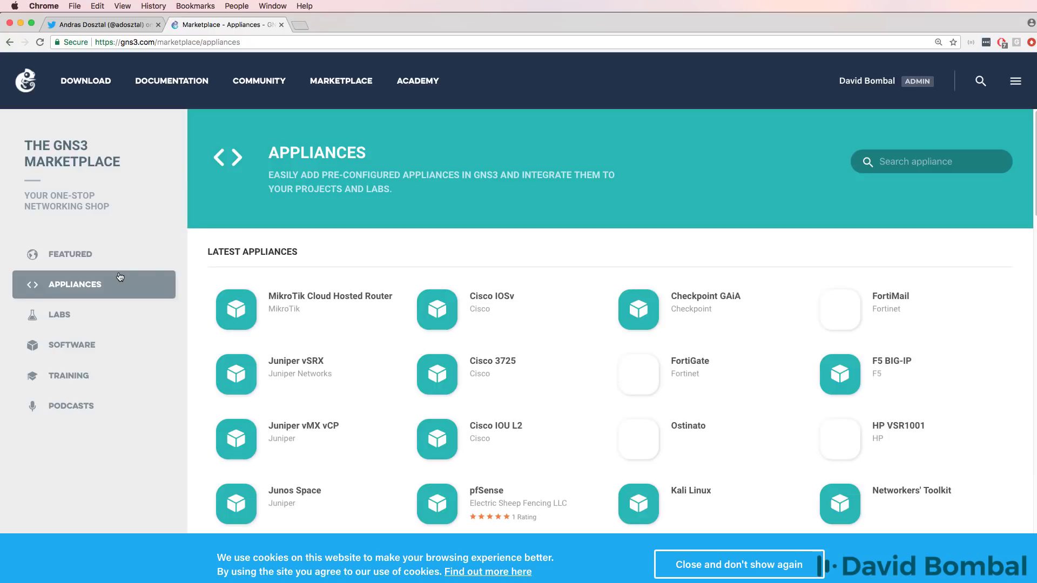
click(945, 162)
text(tool)
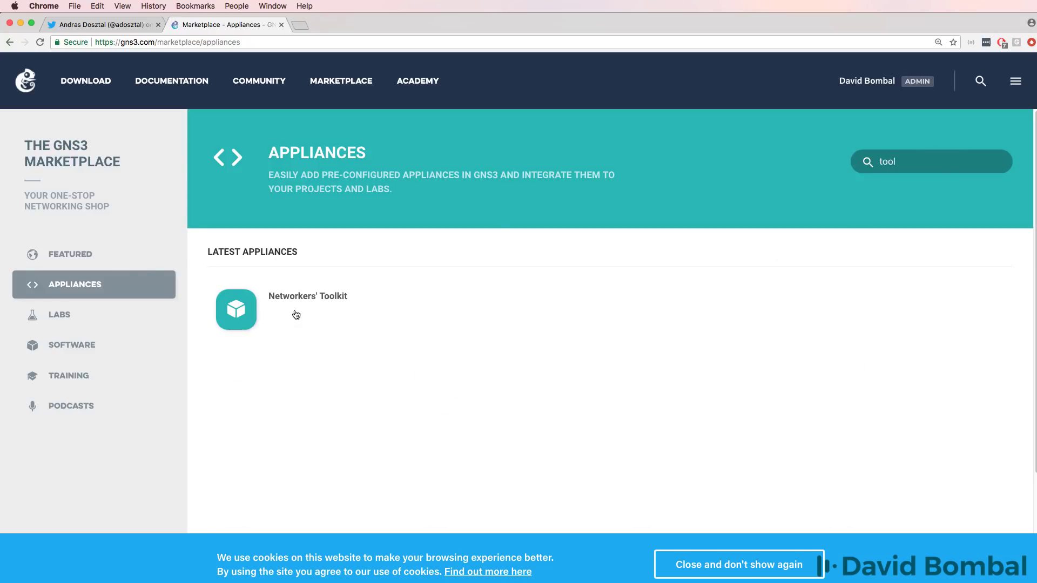
click(296, 315)
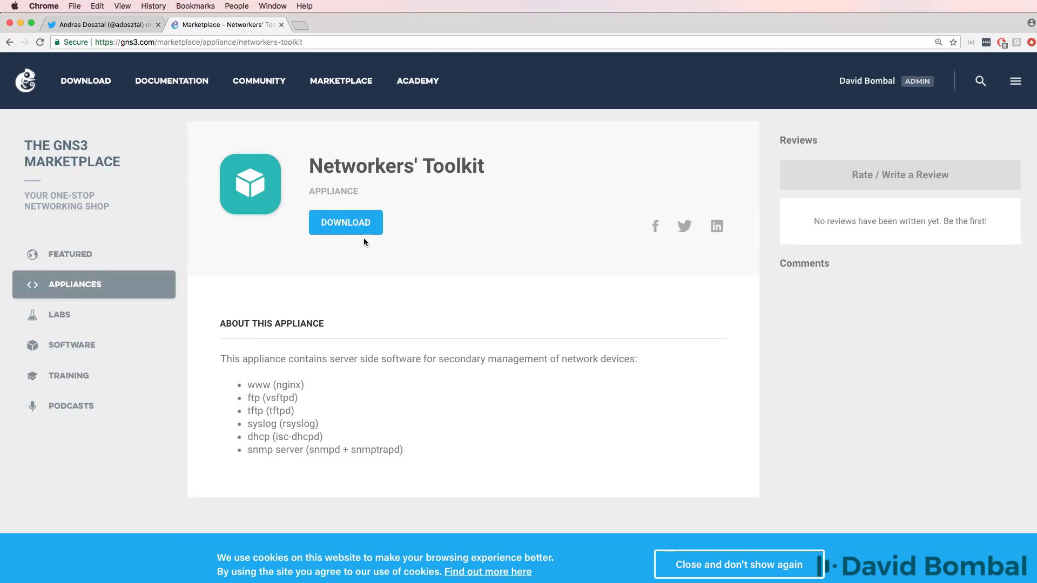
click(363, 224)
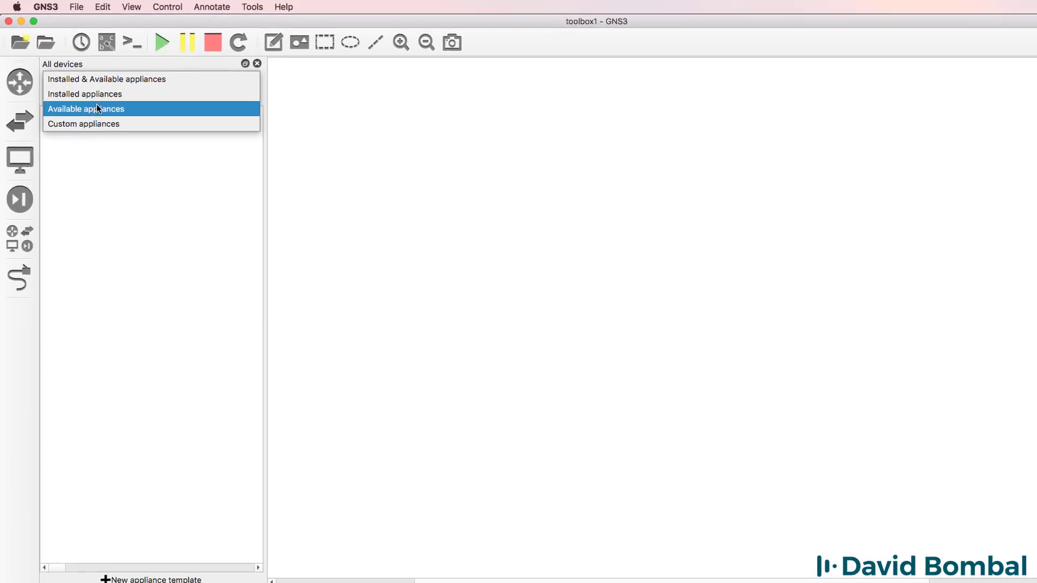
Step: Back in GNS3, limit the device list to available appliances and import net_toolbox.gns3a from the Downloads folder
click(98, 108)
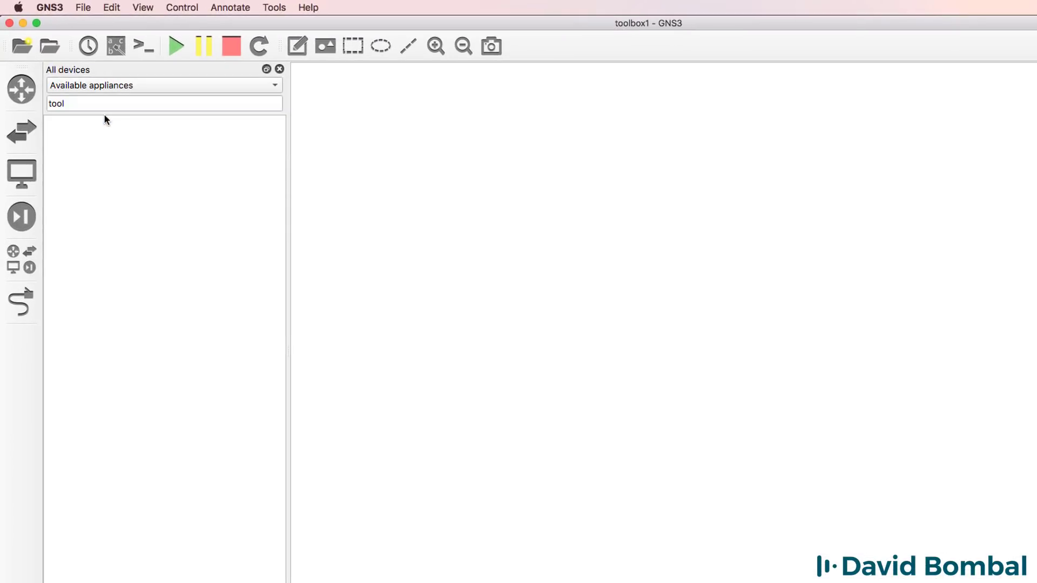
click(84, 9)
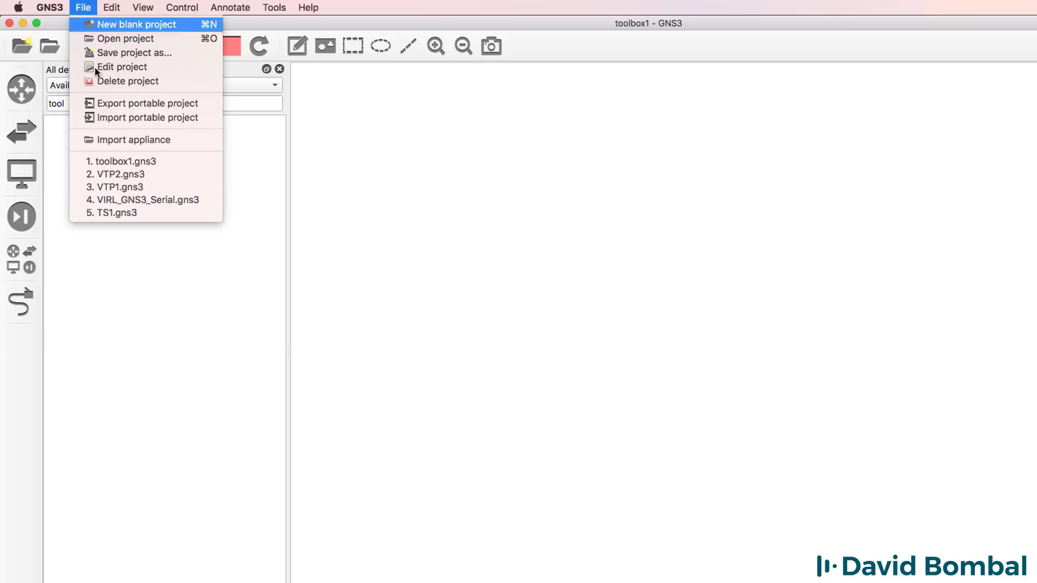
click(115, 142)
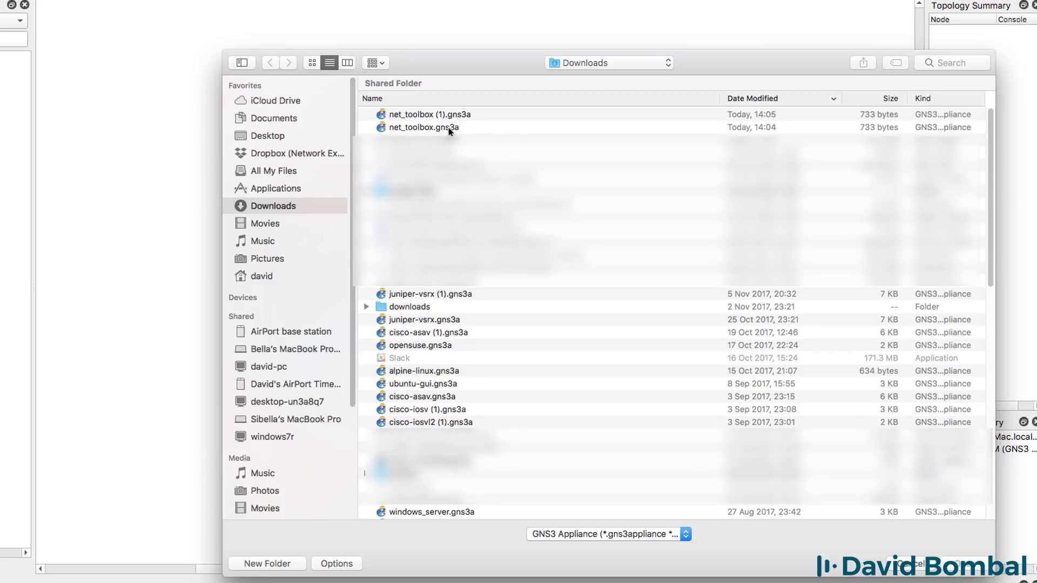
click(706, 192)
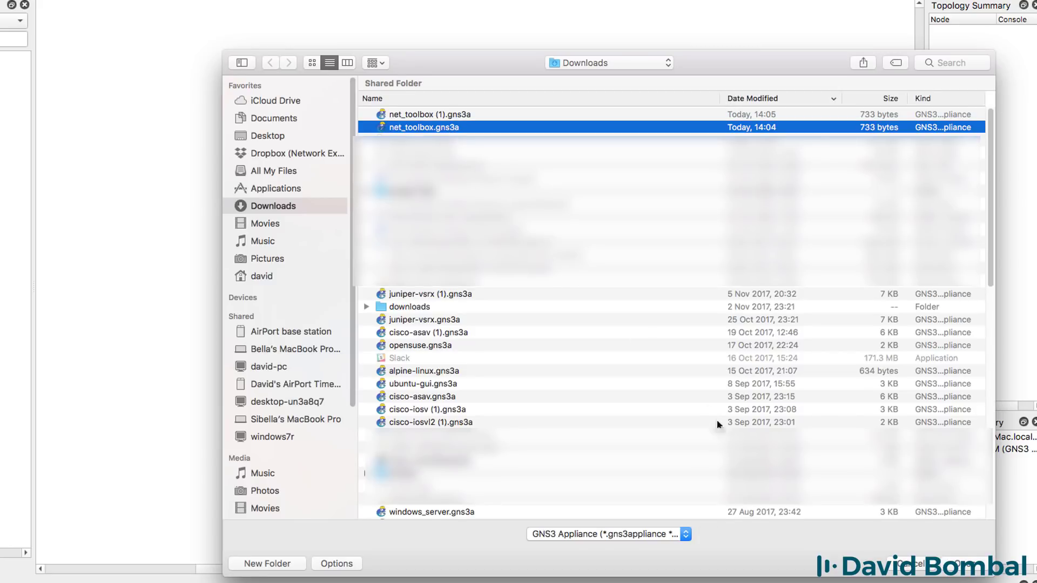
click(975, 566)
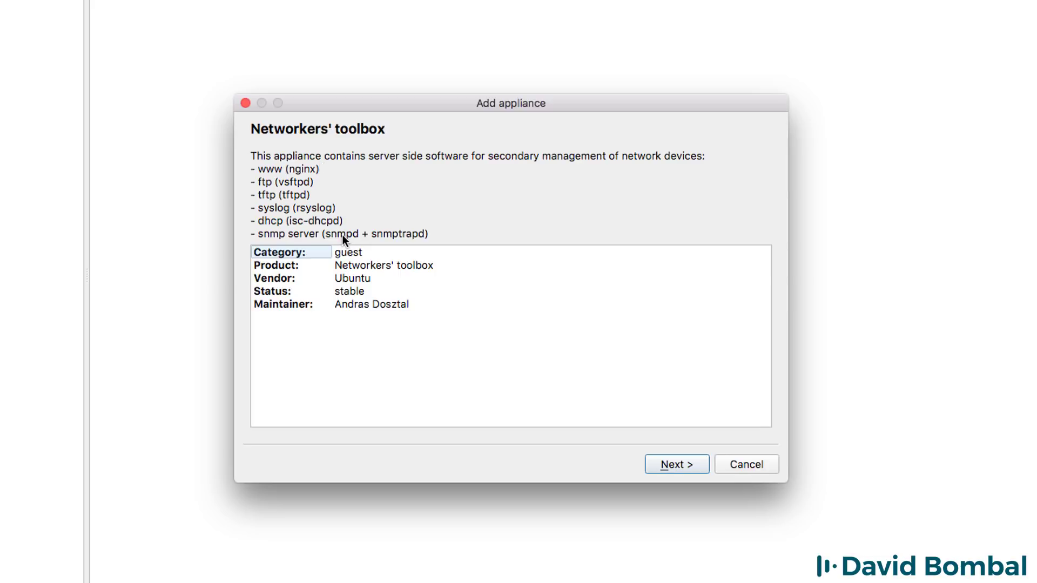
Step: Review the Networkers' toolbox appliance details and accept the GNS3 VM as the server that runs it
click(299, 306)
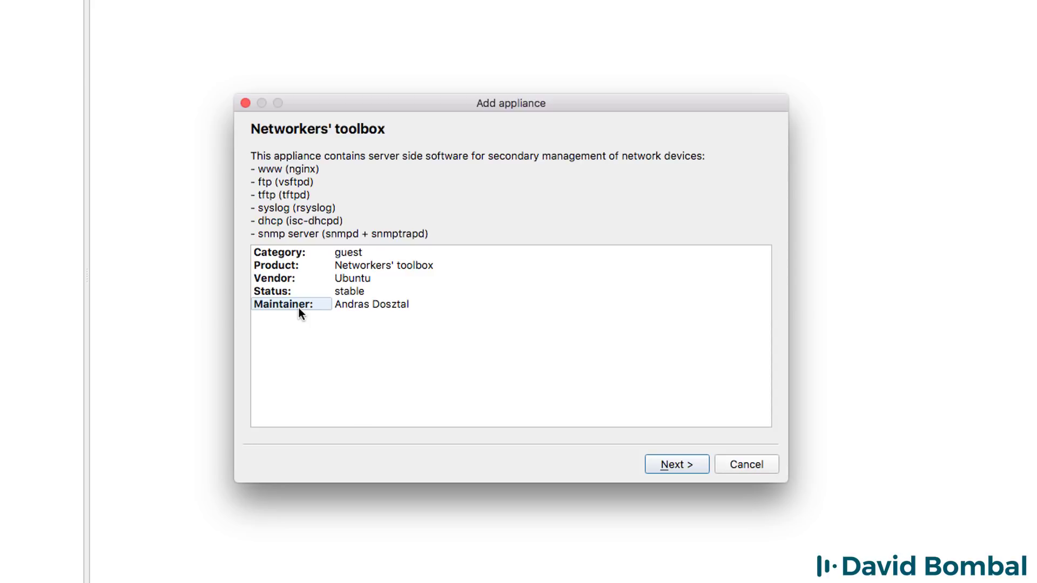
click(290, 277)
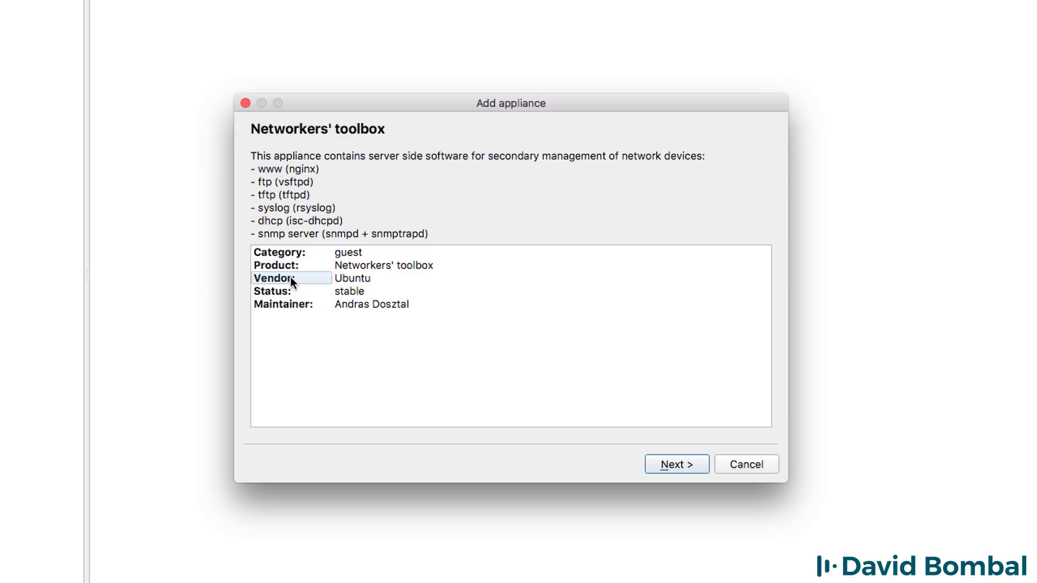
click(693, 463)
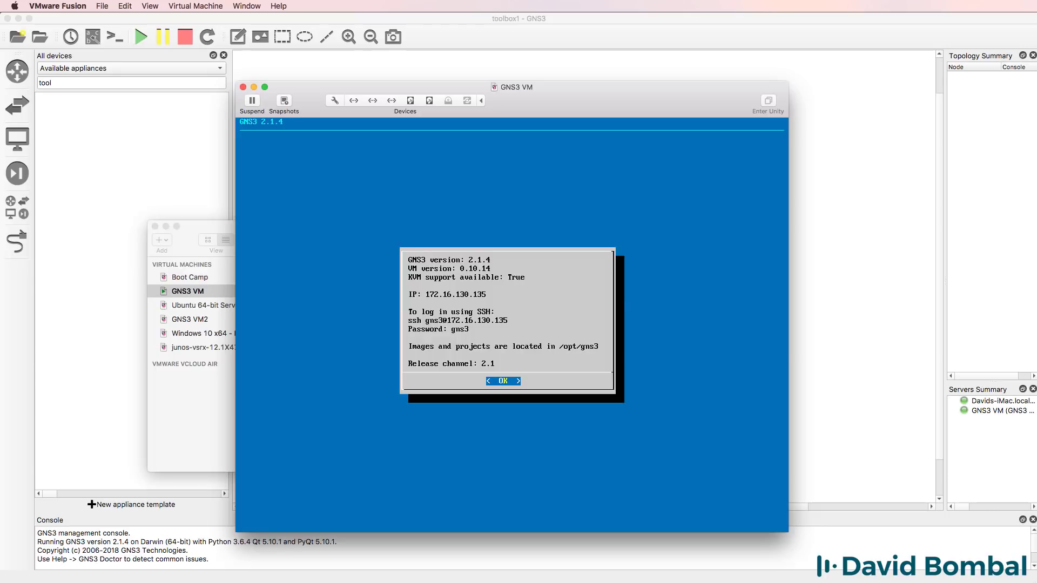
click(492, 19)
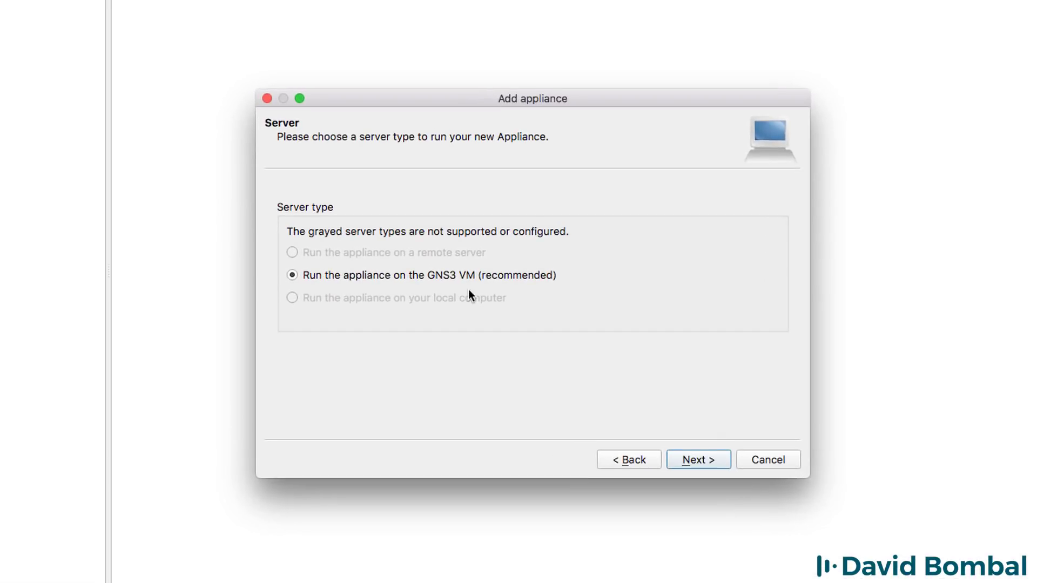
click(705, 464)
Step: Review the console type, image and usage instructions, and finish installing the Toolbox appliance
click(292, 218)
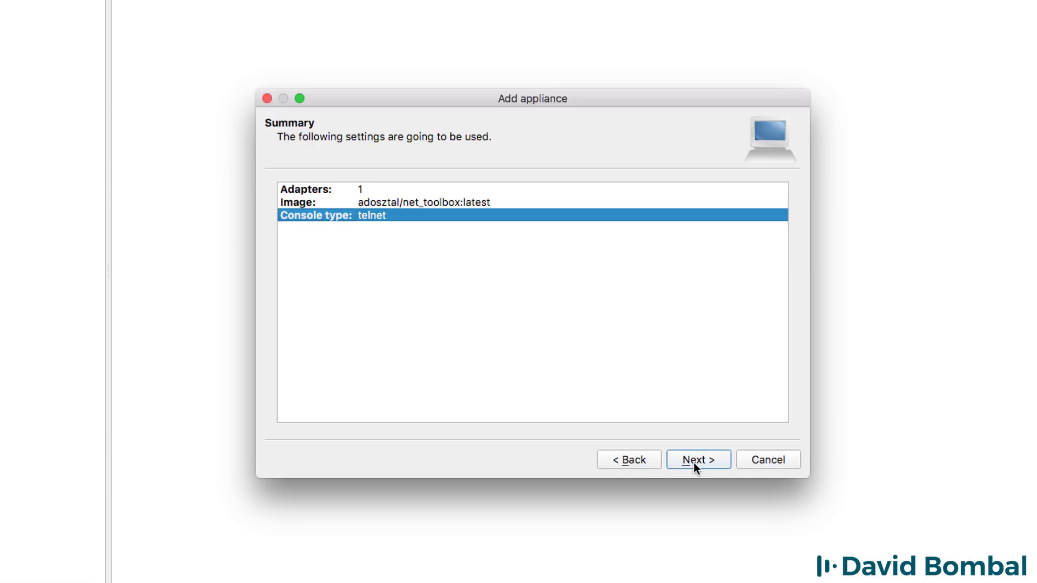
click(392, 203)
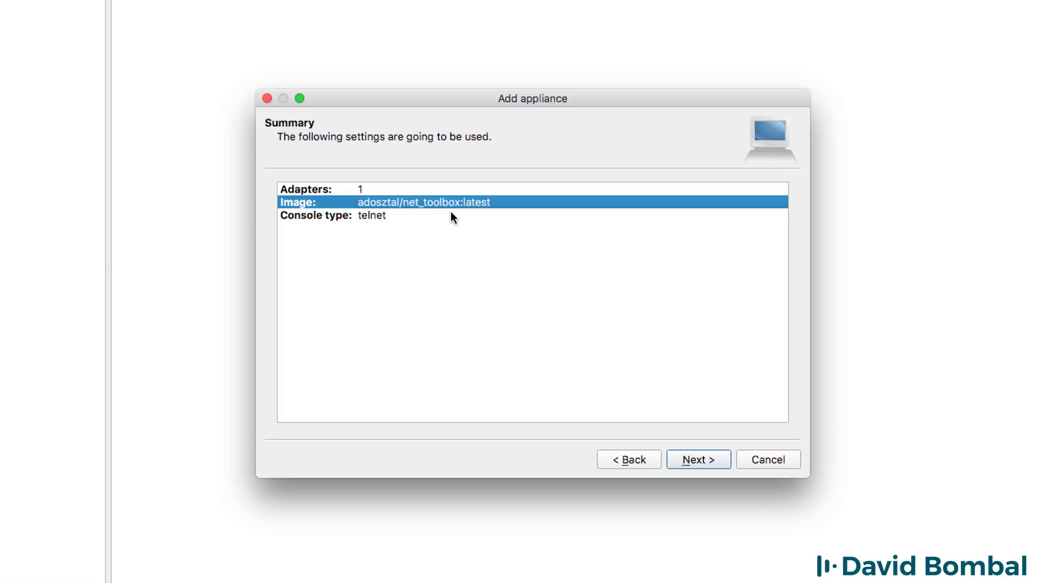
click(681, 457)
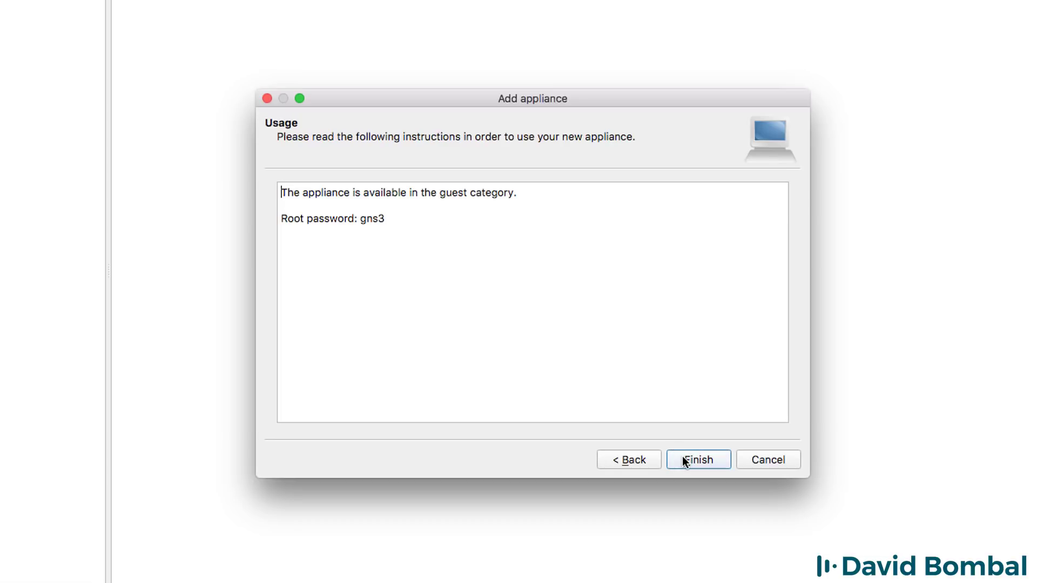
drag(392, 217, 267, 217)
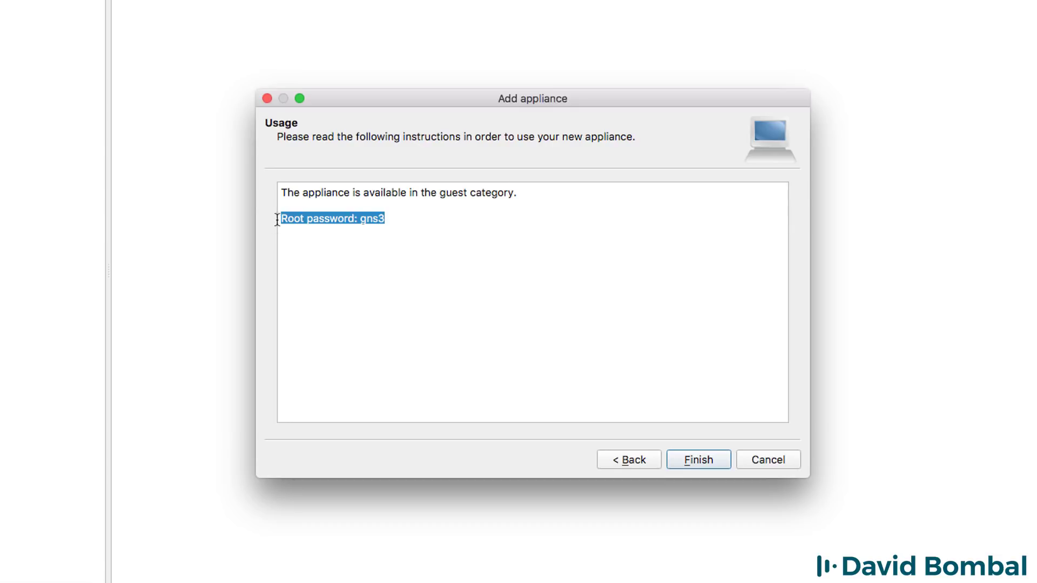
click(716, 463)
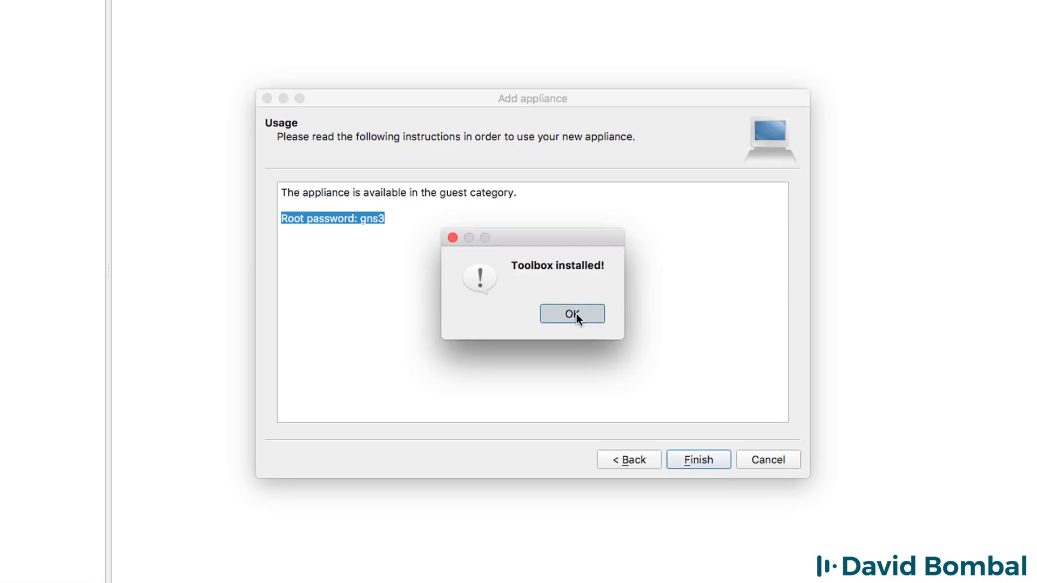
click(574, 314)
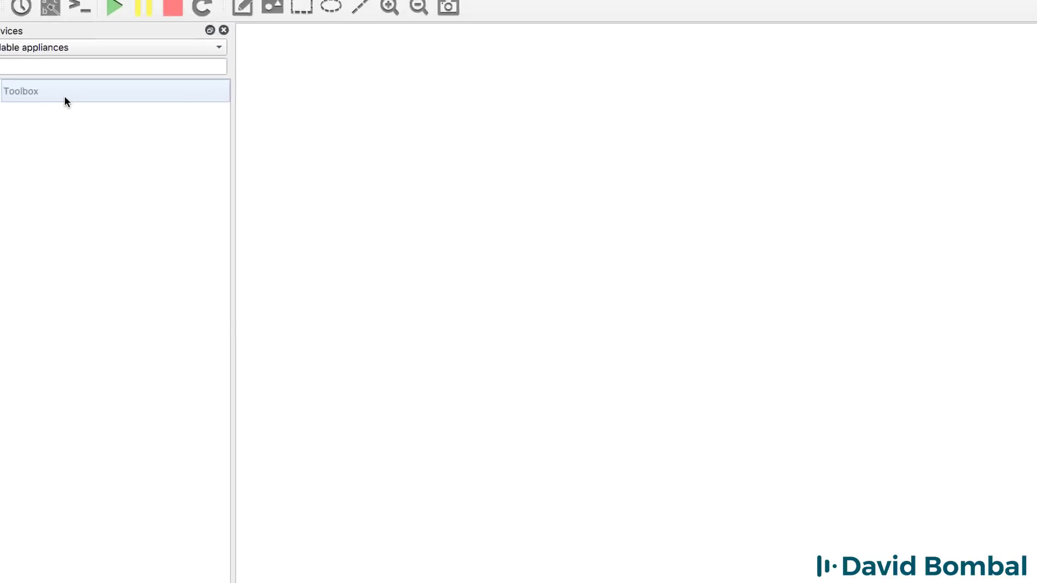
Step: Limit the device list to installed appliances, show the end devices and clear the "tool" filter
click(46, 93)
click(46, 43)
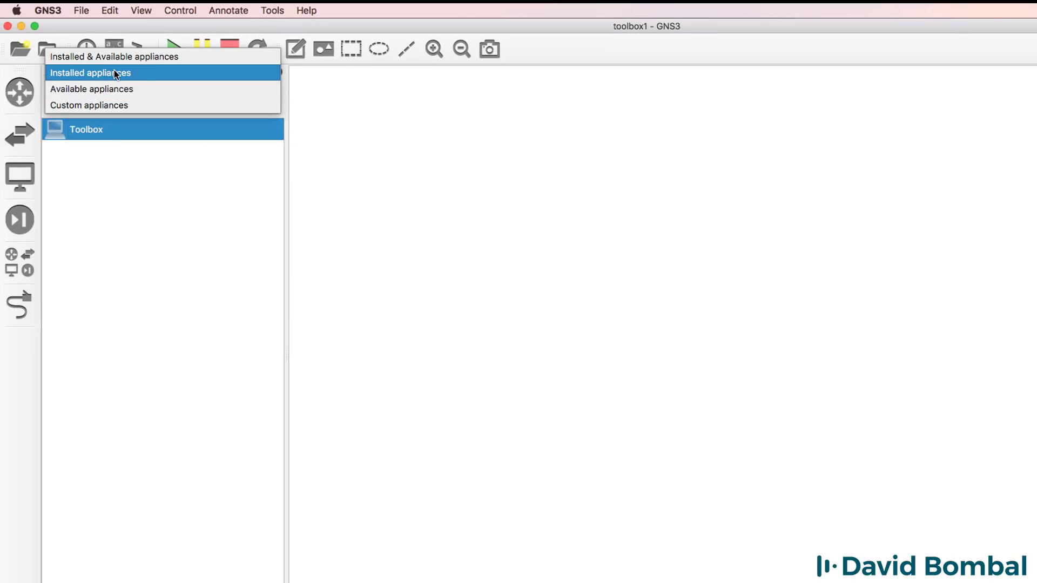
click(114, 73)
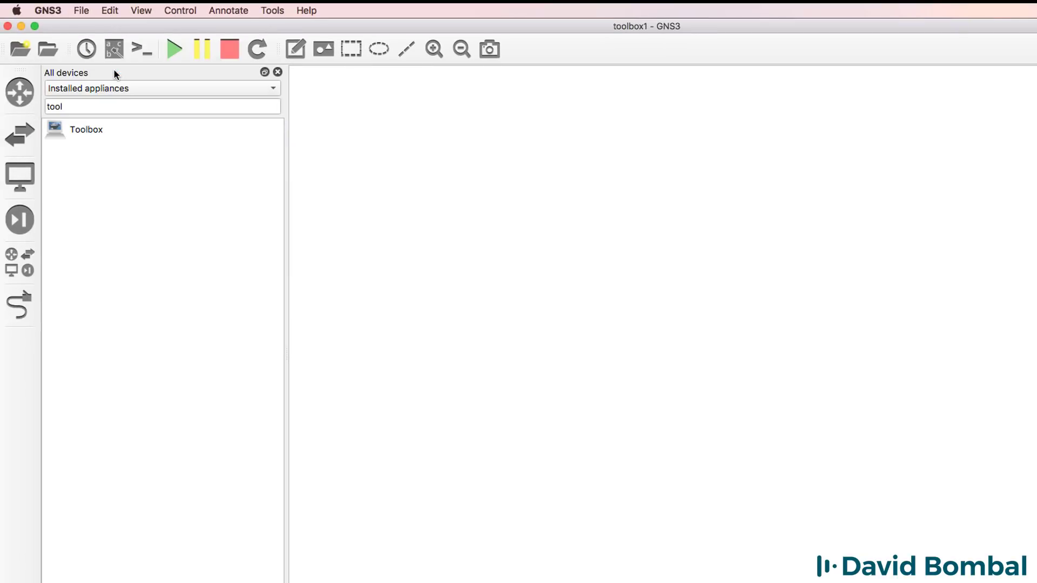
click(84, 134)
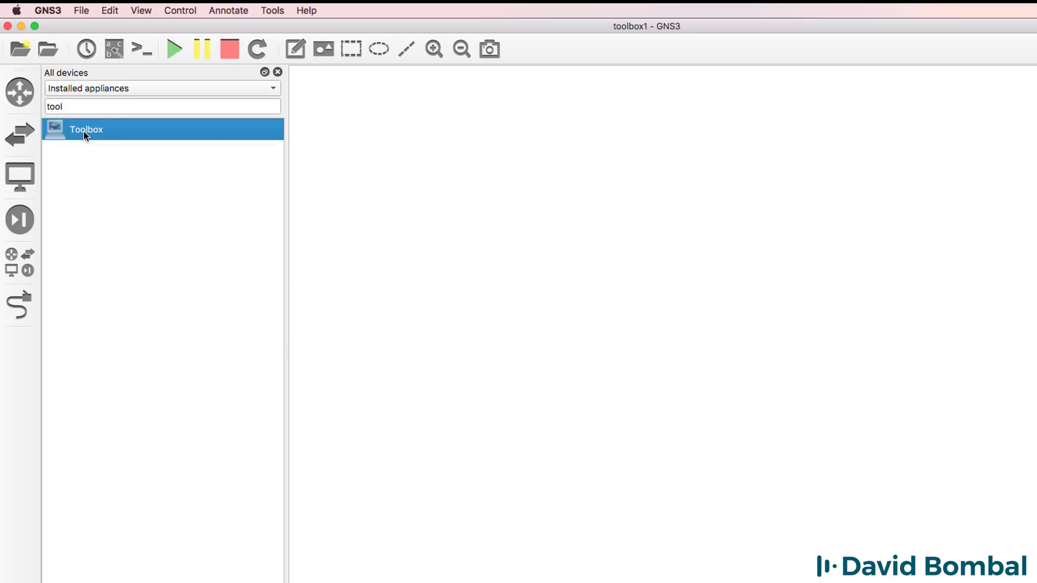
click(25, 183)
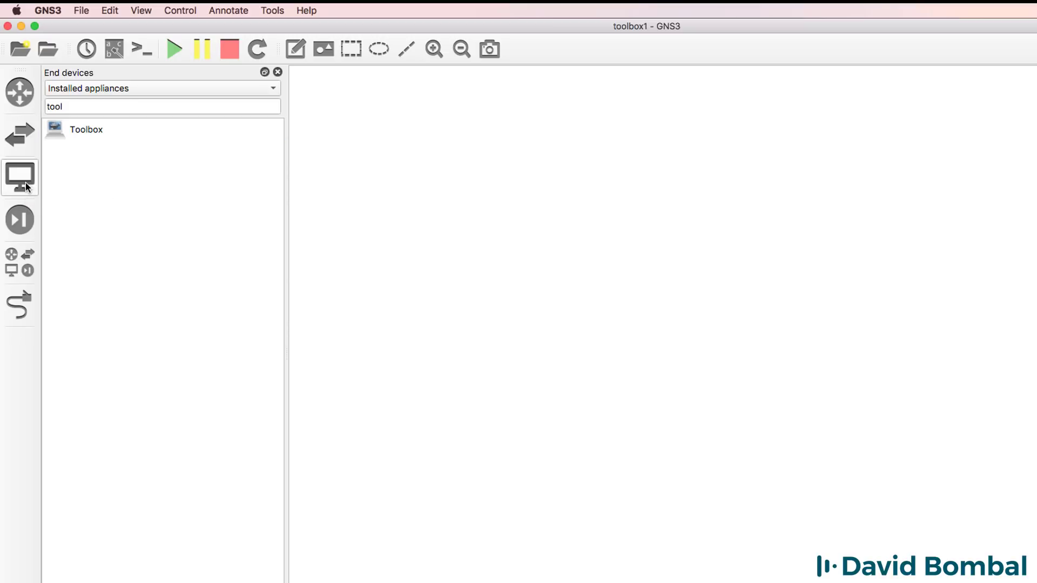
click(45, 105)
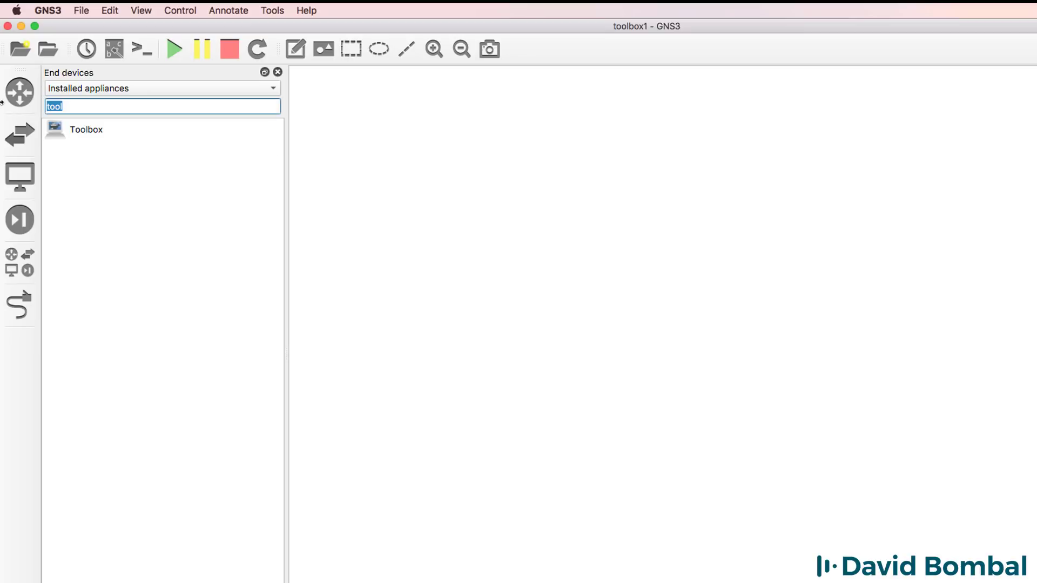
key(BackSpace)
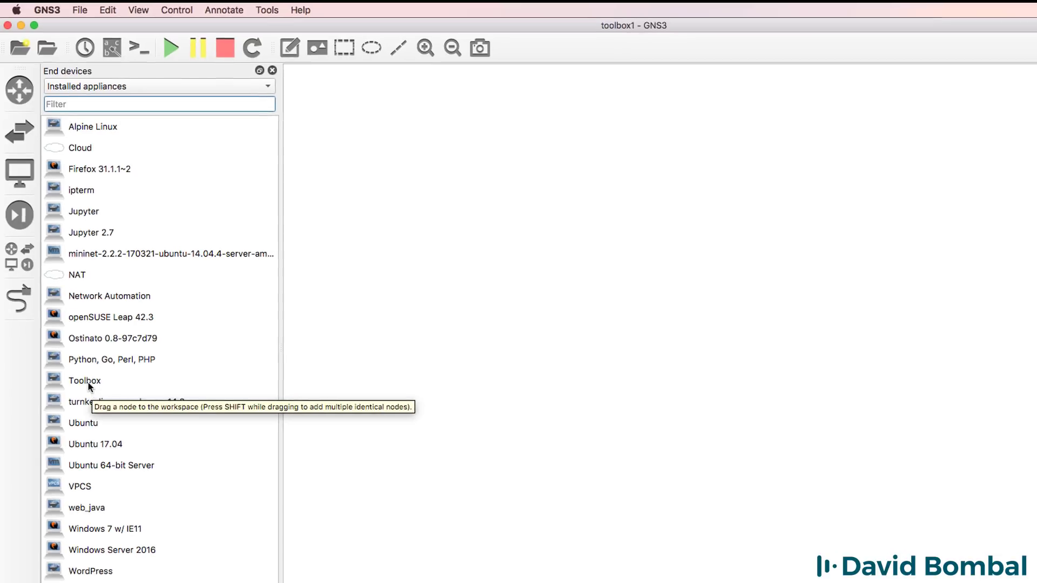
Step: Add a Toolbox node to the workspace and place it toward the upper right of the topology
click(89, 387)
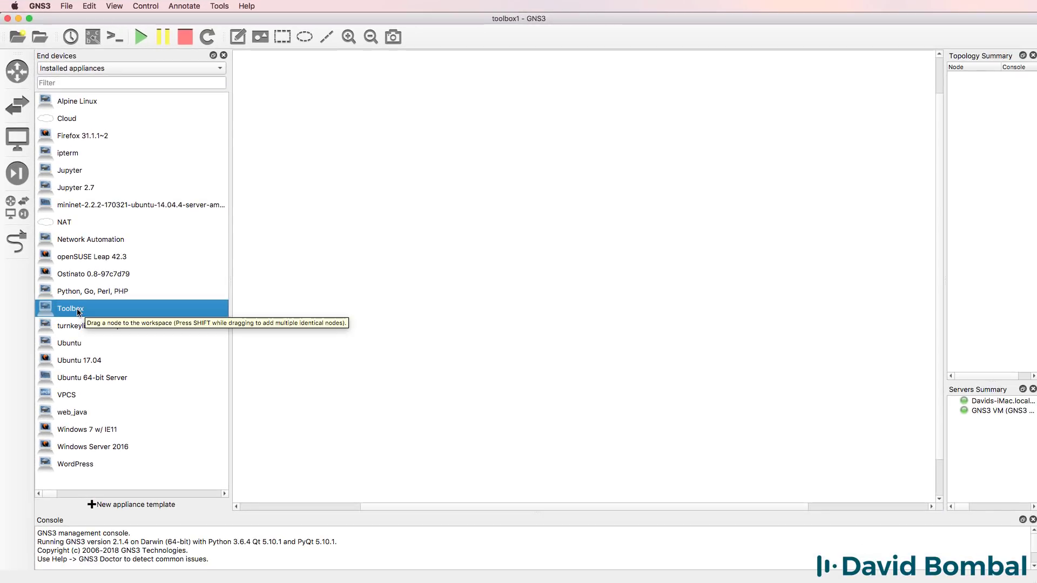
drag(78, 311, 733, 218)
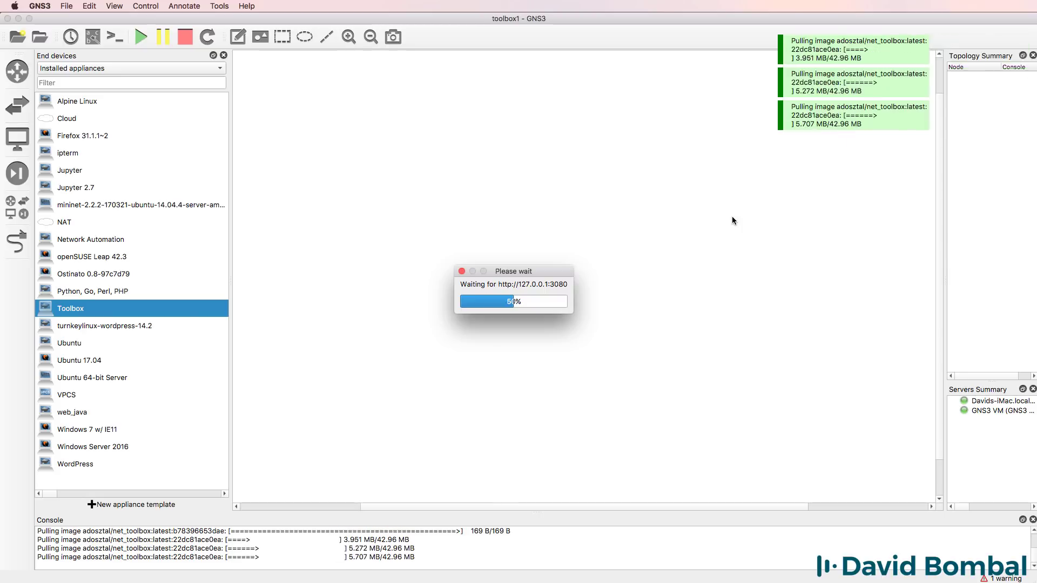
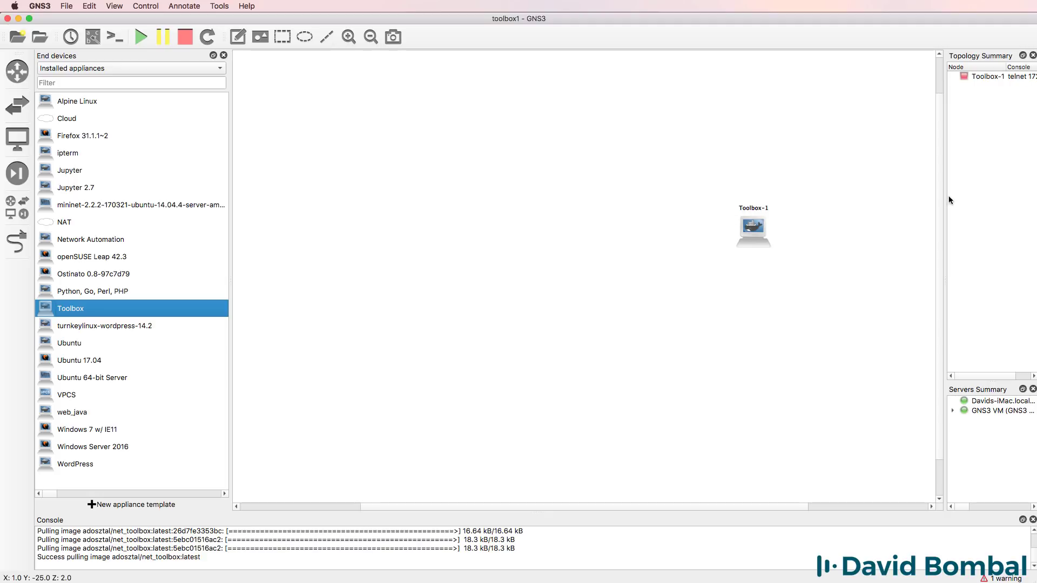
drag(943, 195, 914, 194)
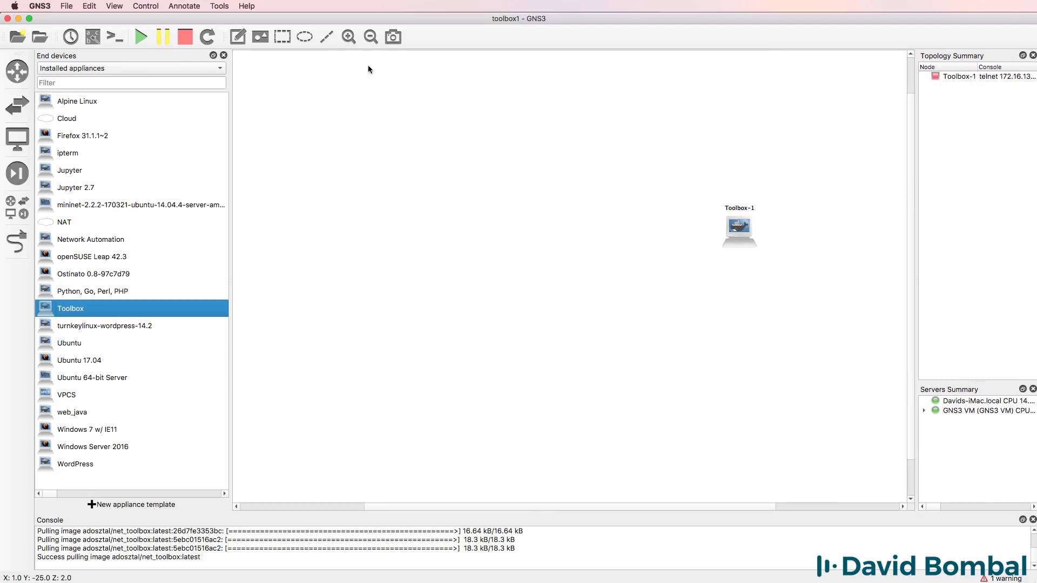
click(352, 36)
drag(806, 229, 791, 177)
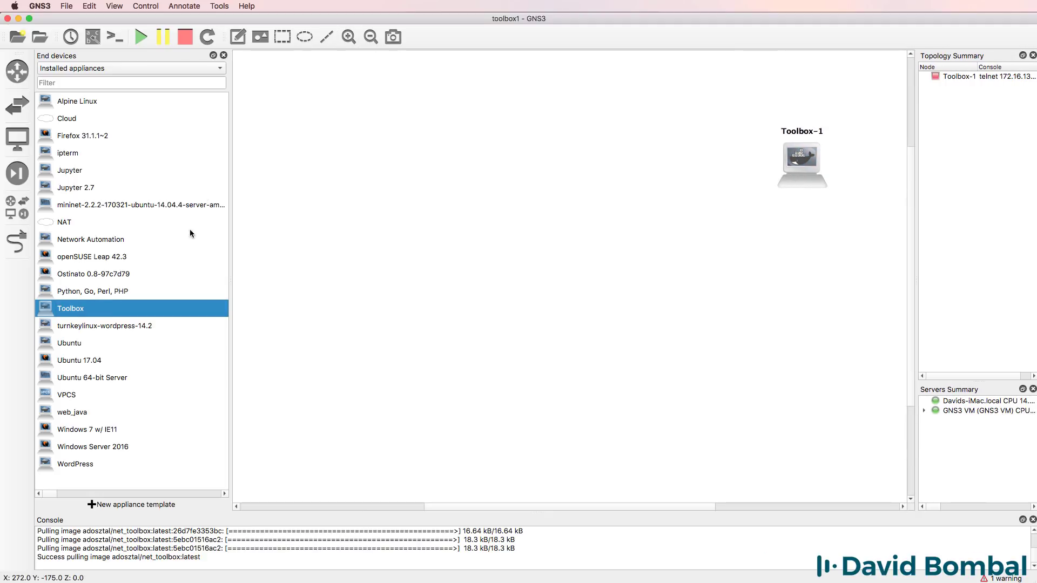
Step: Add an Ubuntu node to the topology, well to the left of Toolbox-1
click(84, 346)
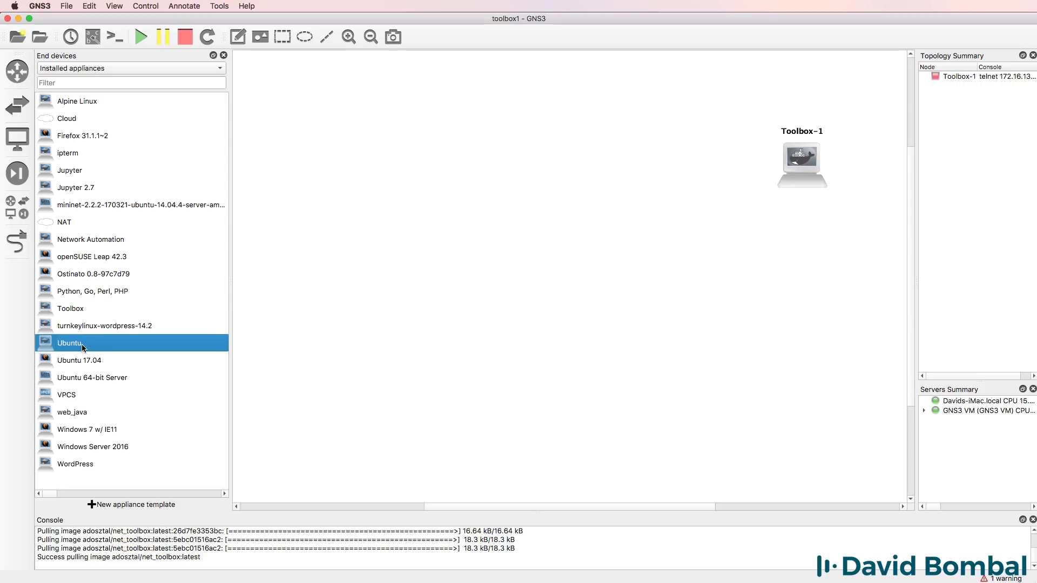
drag(78, 347, 338, 173)
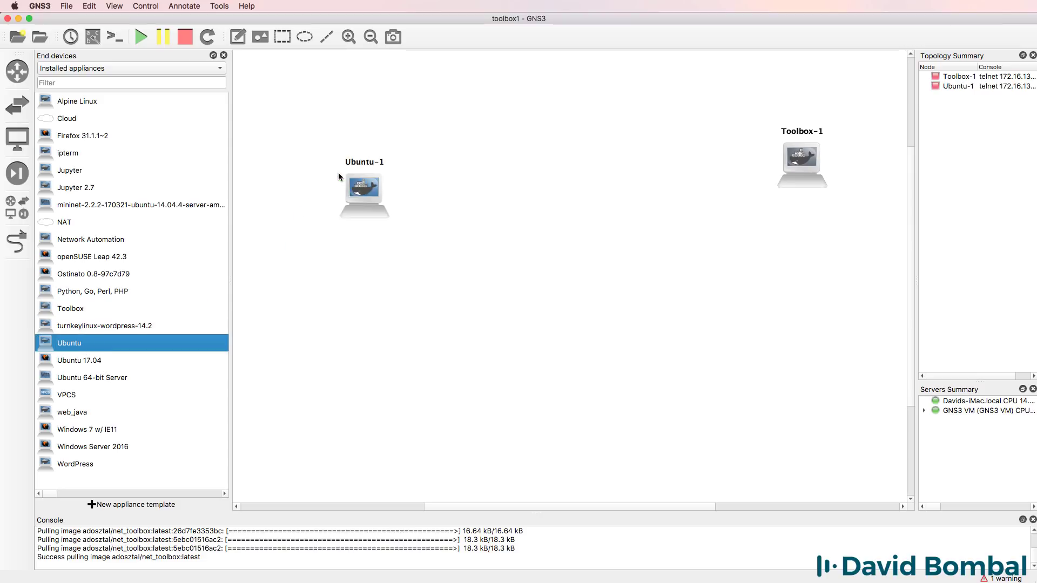
drag(376, 204, 333, 165)
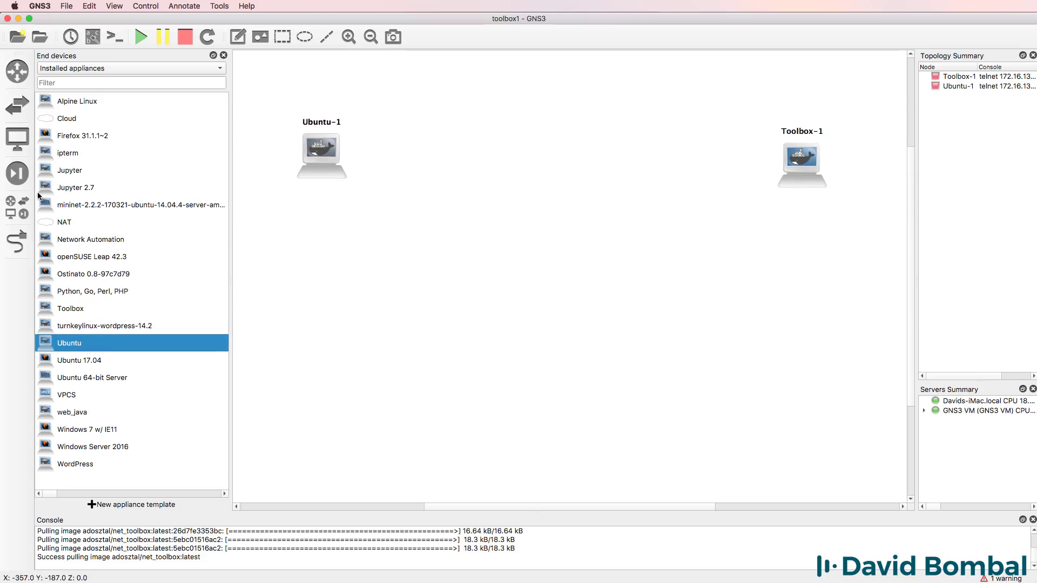
Step: Add an Ethernet switch running on the GNS3 VM between Ubuntu-1 and Toolbox-1
click(18, 105)
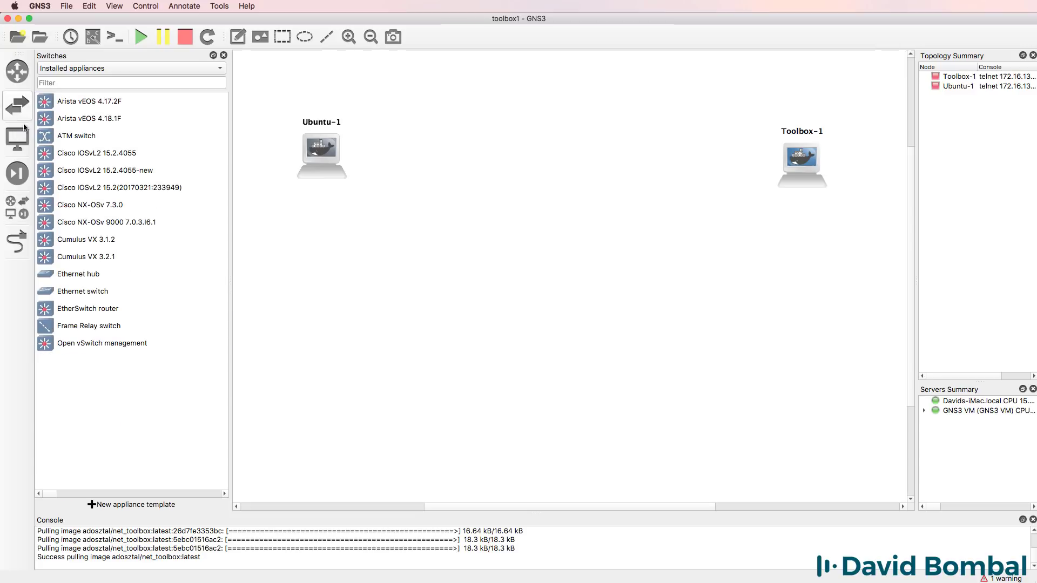
click(84, 294)
drag(82, 296, 457, 181)
click(510, 292)
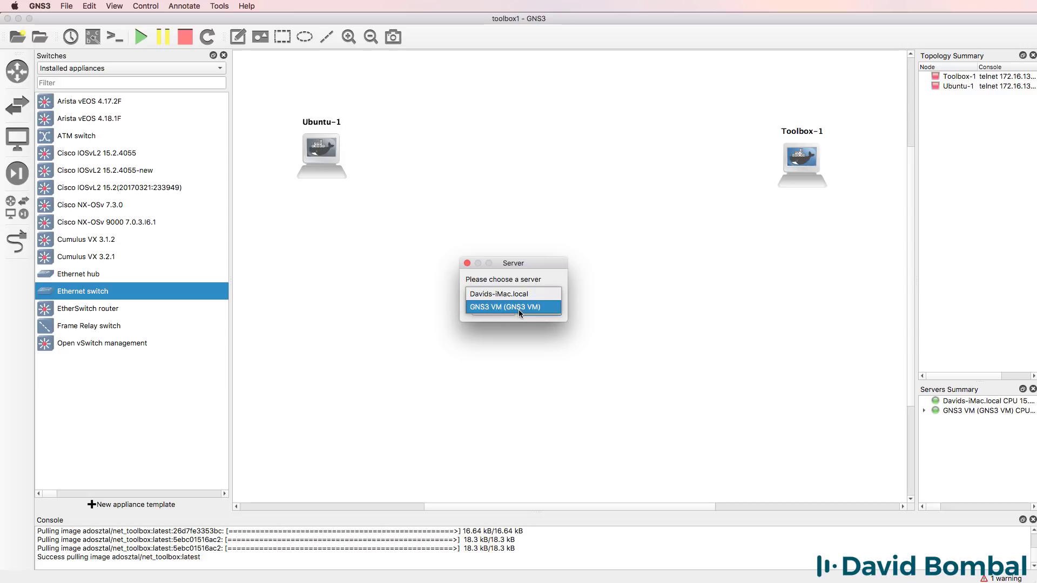
click(519, 309)
click(553, 311)
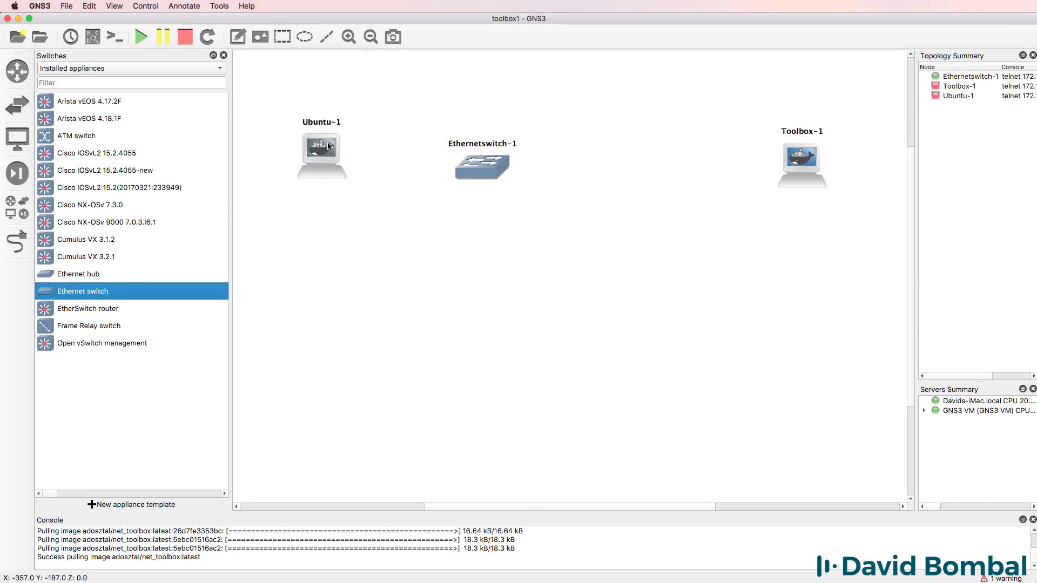
Step: Add a NAT node running on the GNS3 VM below the Ethernet switch and align the two vertically
click(17, 207)
scroll(160, 358, down, 10)
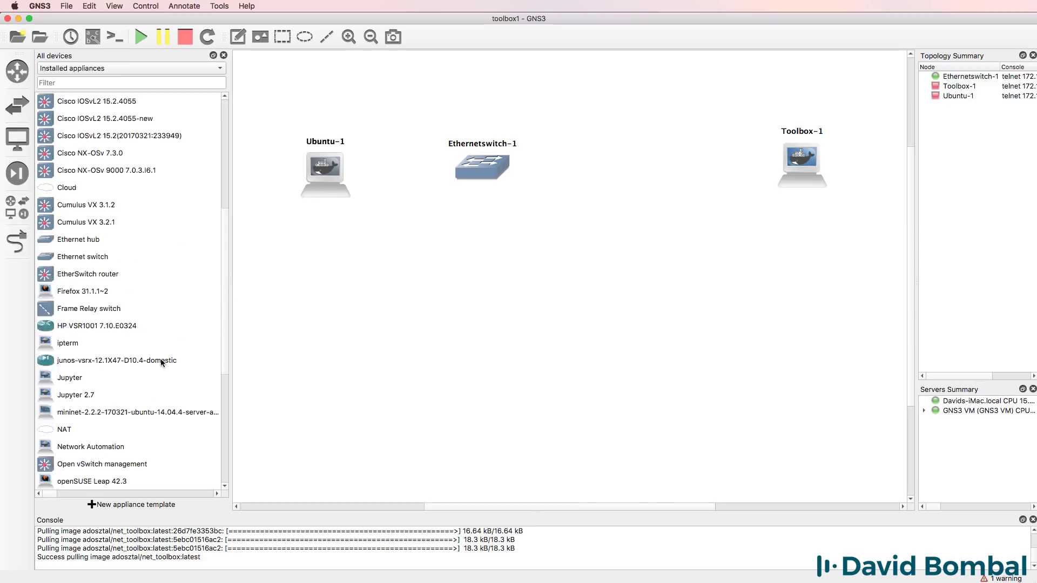
click(83, 280)
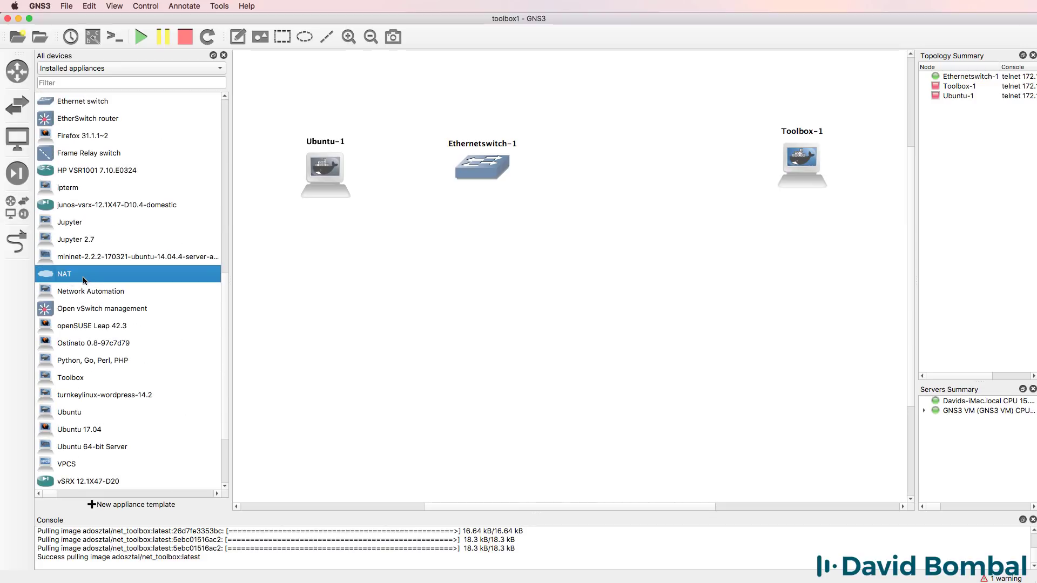
drag(314, 282, 494, 268)
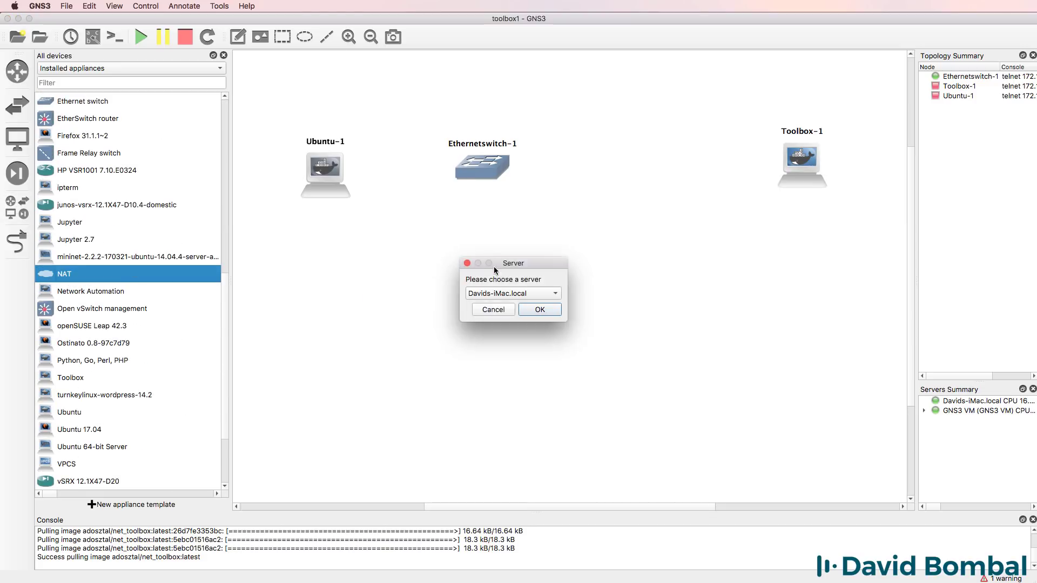
click(509, 293)
click(510, 307)
click(545, 312)
drag(474, 273, 492, 296)
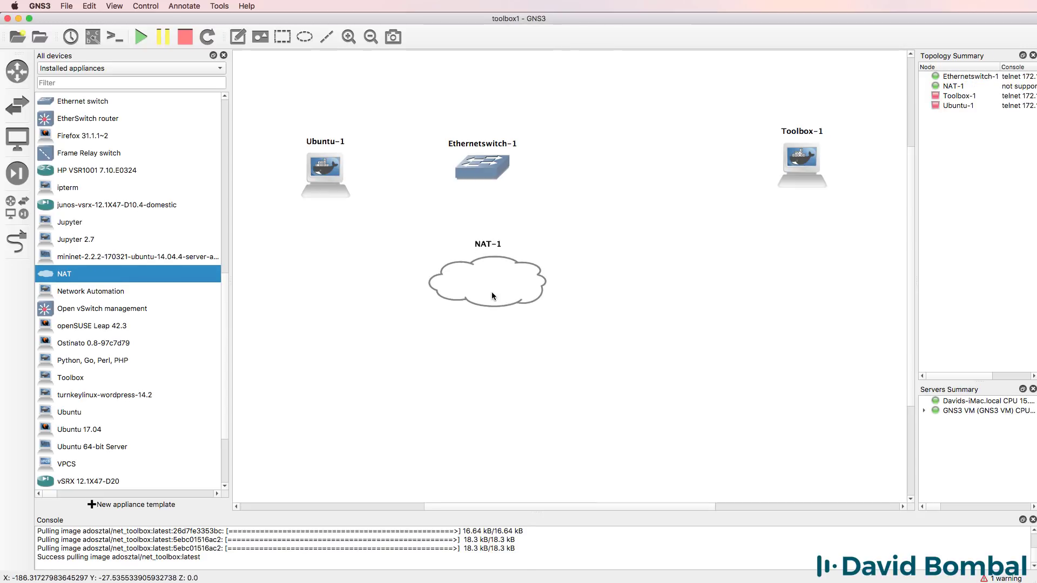
drag(480, 163, 485, 169)
Step: Add a Cisco IOSv 15.6(2)T-fast router above the Ethernet switch
click(18, 70)
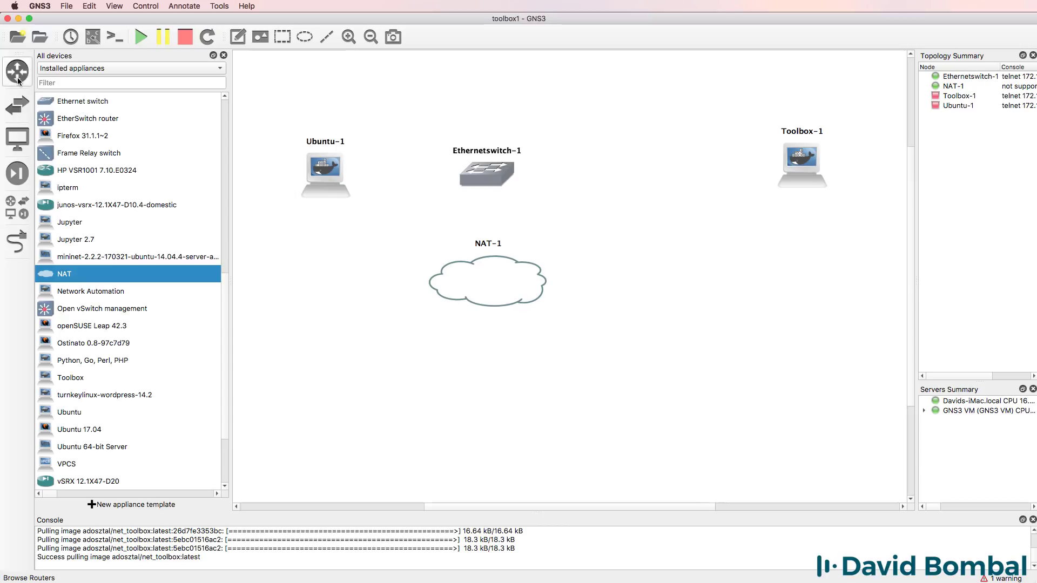
click(105, 226)
drag(134, 204, 473, 97)
Step: Rearrange the nodes so the switch and NAT sit lower, with Ubuntu-1 and Toolbox-1 level with the switch on either side
drag(491, 174, 490, 199)
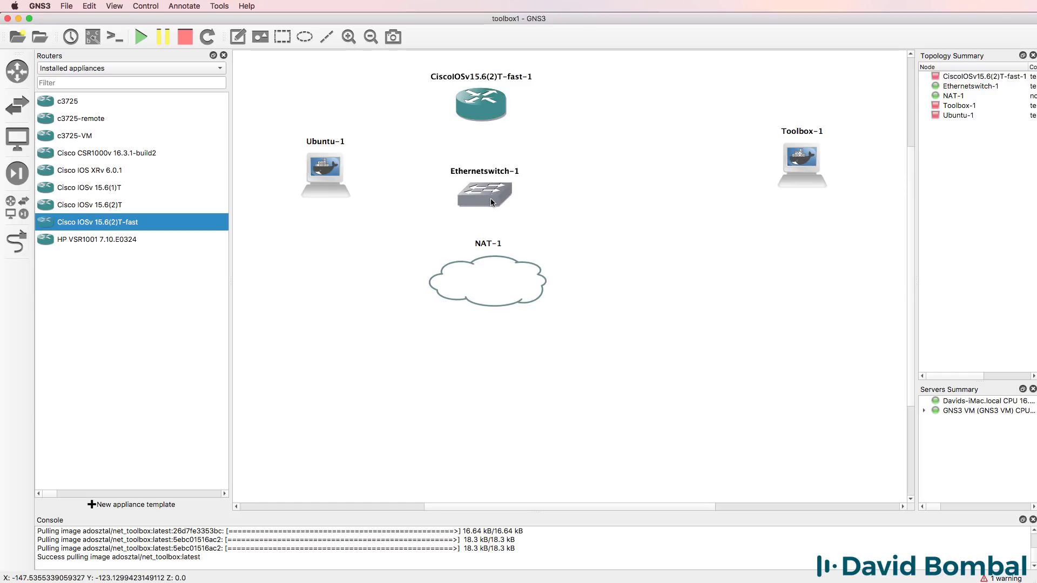
drag(485, 280, 485, 297)
drag(321, 172, 322, 199)
drag(807, 161, 686, 191)
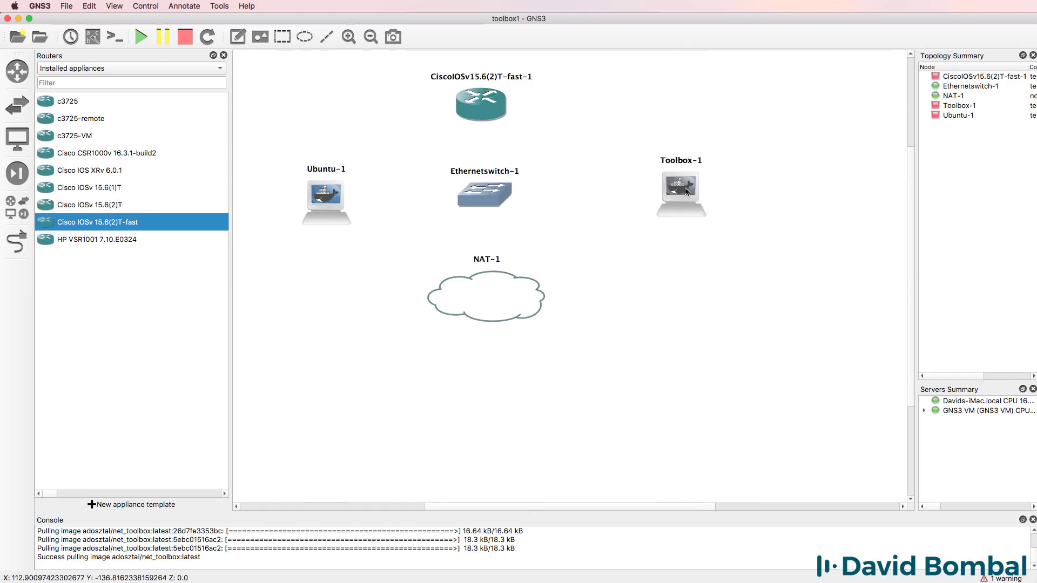
Step: Link Ubuntu-1 eth0 to Ethernet0 on the Ethernet switch
click(11, 251)
click(331, 208)
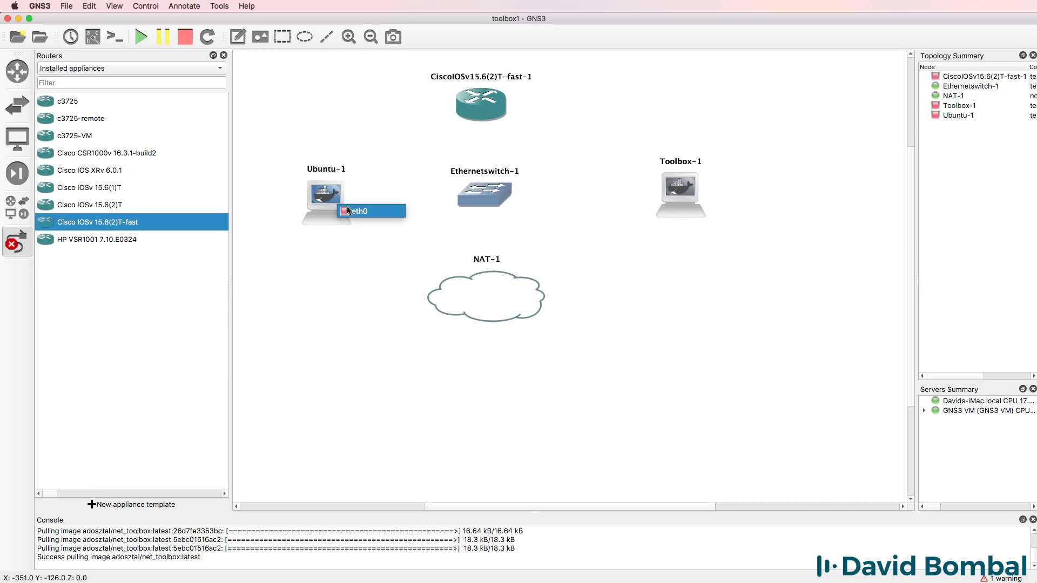
click(350, 211)
click(480, 200)
click(487, 206)
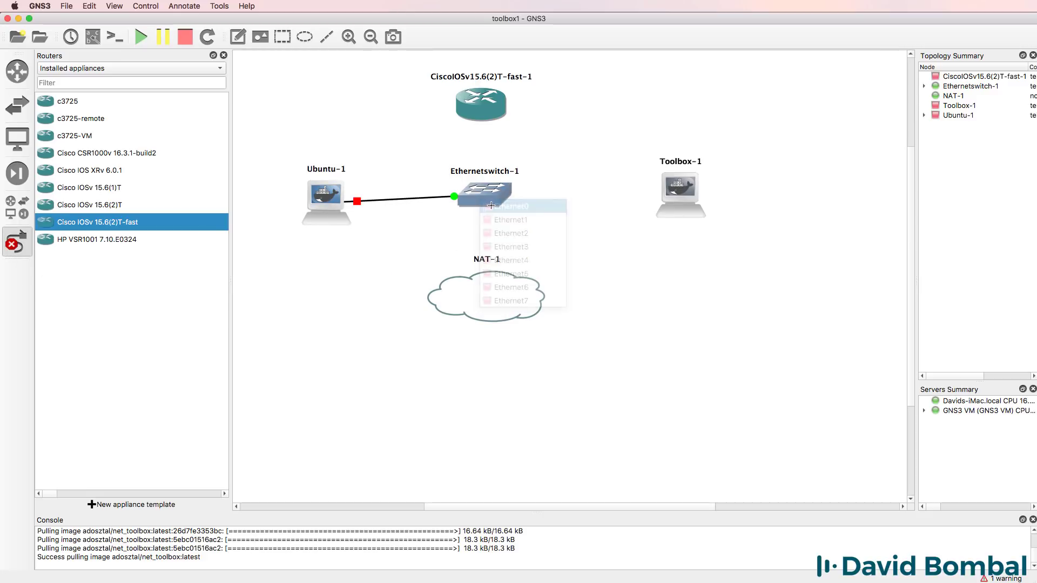
Step: Link Toolbox-1 eth0 to Ethernet1 on the Ethernet switch
click(702, 200)
click(710, 208)
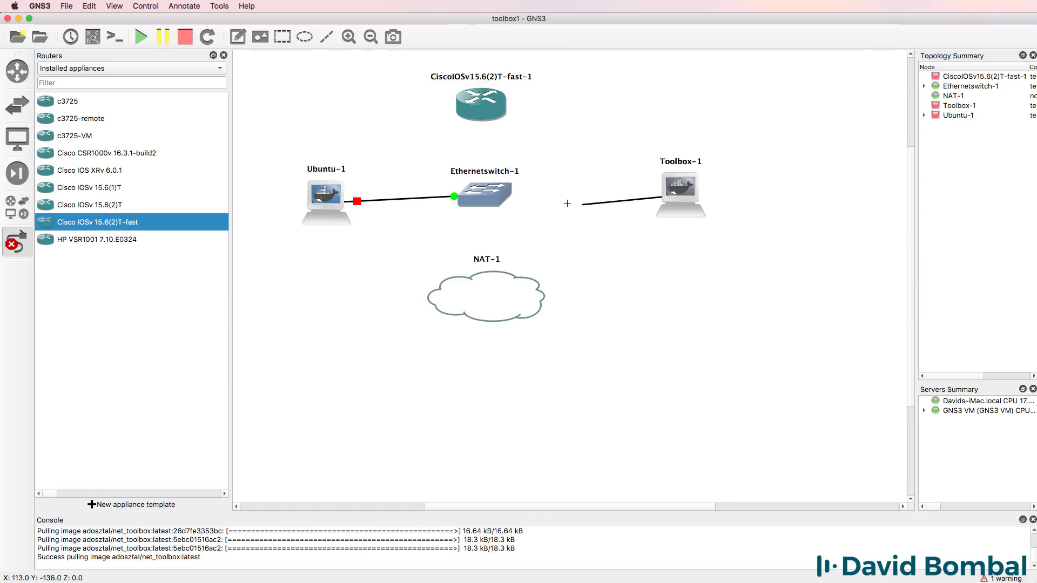
click(485, 200)
click(504, 221)
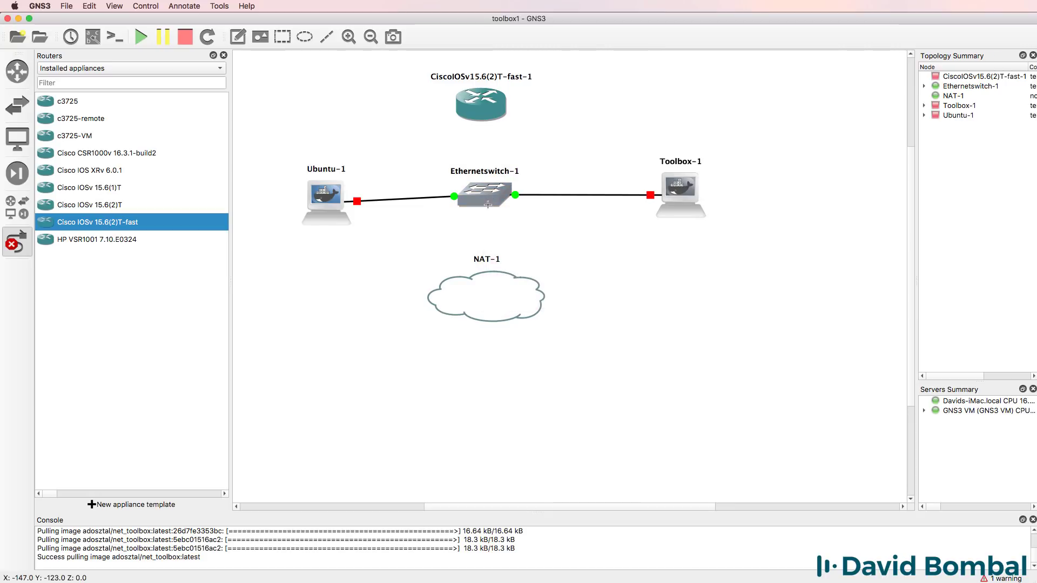
Step: Link Ethernet2 on the Ethernet switch to nat0 on the NAT node
click(483, 200)
click(513, 234)
click(494, 298)
click(494, 298)
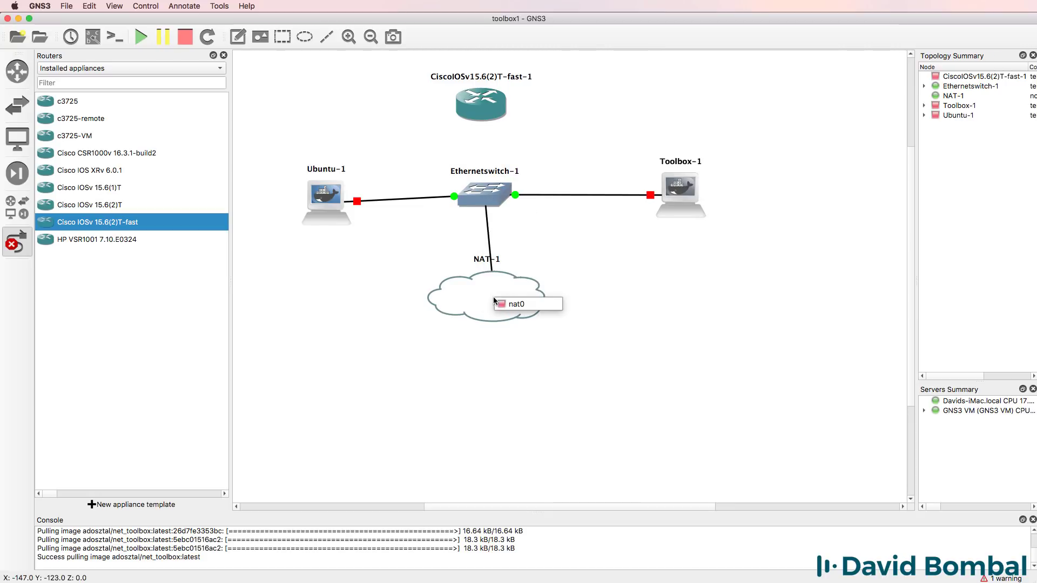
click(516, 301)
Step: Link Gi0/0 on the Cisco IOSv router to Ethernet3 on the Ethernet switch
click(477, 101)
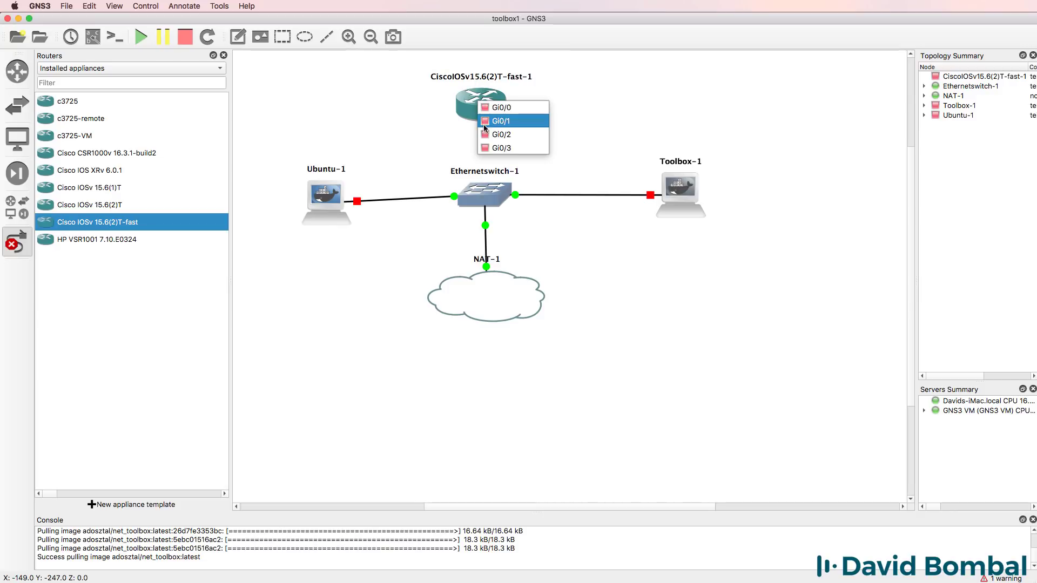
click(500, 112)
click(485, 195)
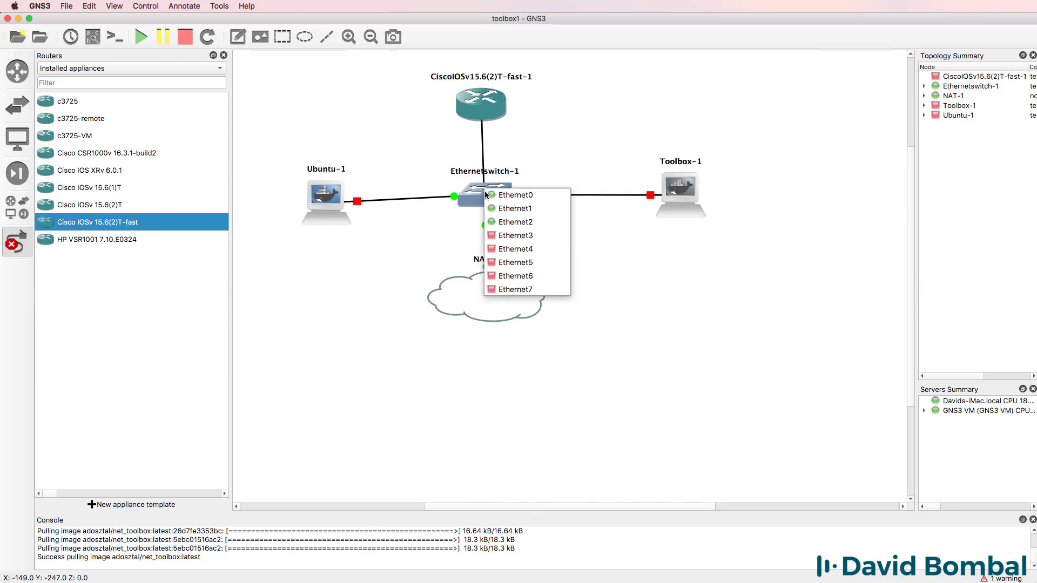
click(507, 235)
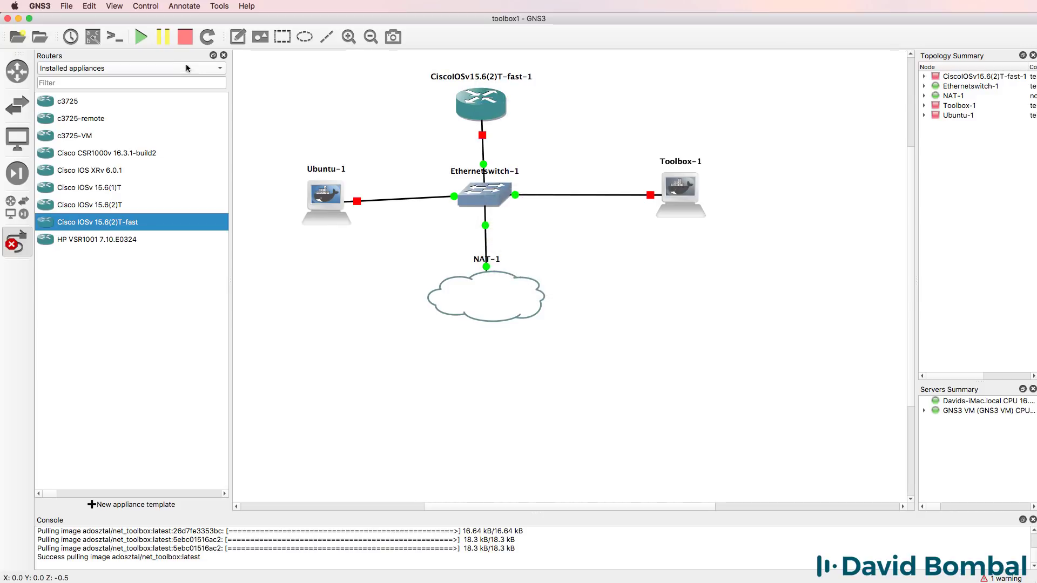
Step: Finish adding links, hide the device list, show the interface labels and nudge Ubuntu-1 into line with the switch
click(223, 56)
click(17, 241)
click(92, 37)
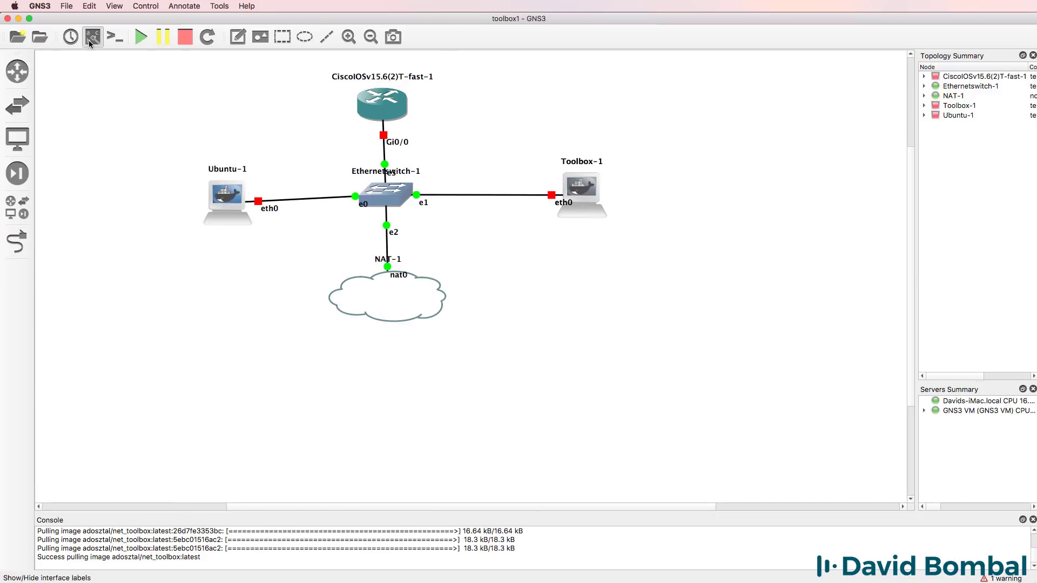
mouse_move(227, 197)
mouse_down()
mouse_move(225, 186)
mouse_move(218, 214)
mouse_move(221, 194)
mouse_up()
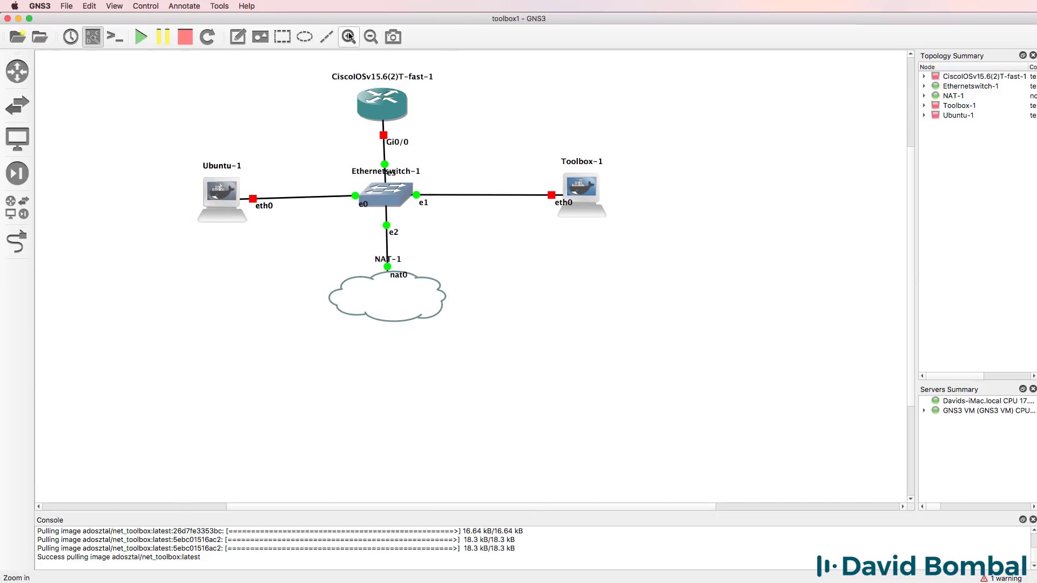
click(348, 37)
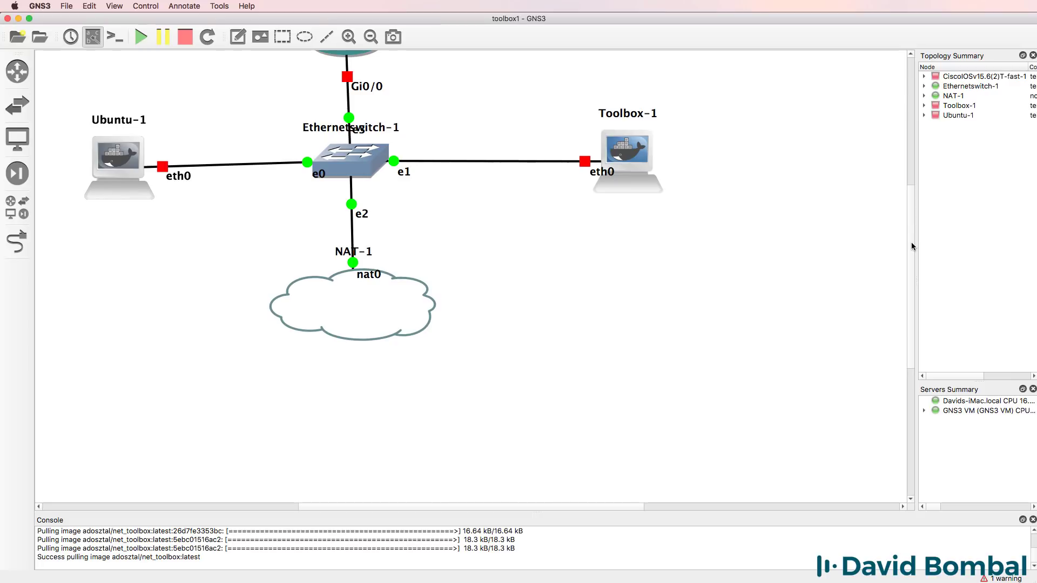
Step: Nudge the Cisco router into line above the switch and move the Ethernetswitch-1 name label below and to the side of the switch
scroll(911, 246, up, 5)
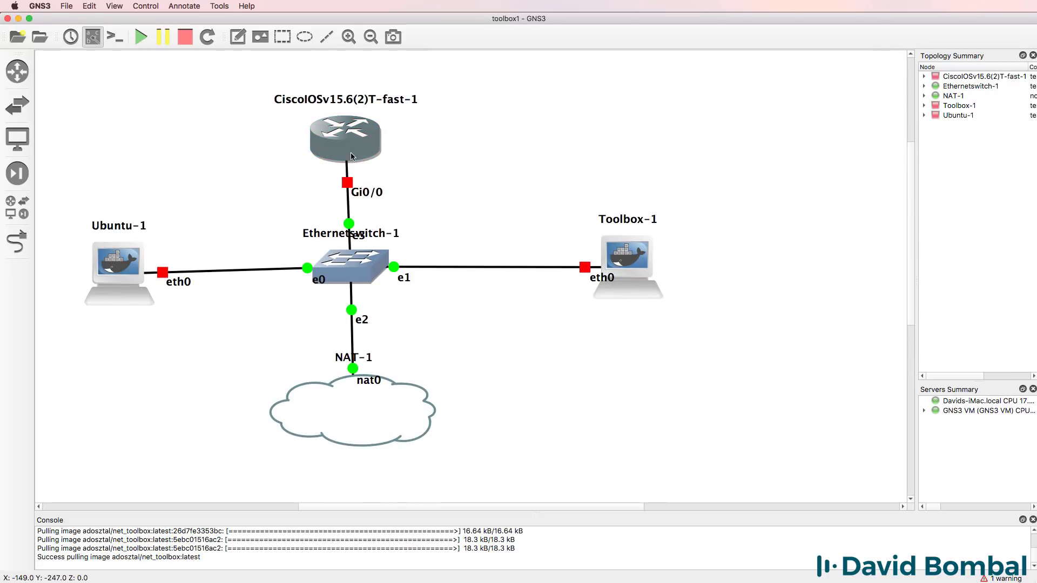
drag(351, 156, 353, 157)
drag(324, 233, 250, 306)
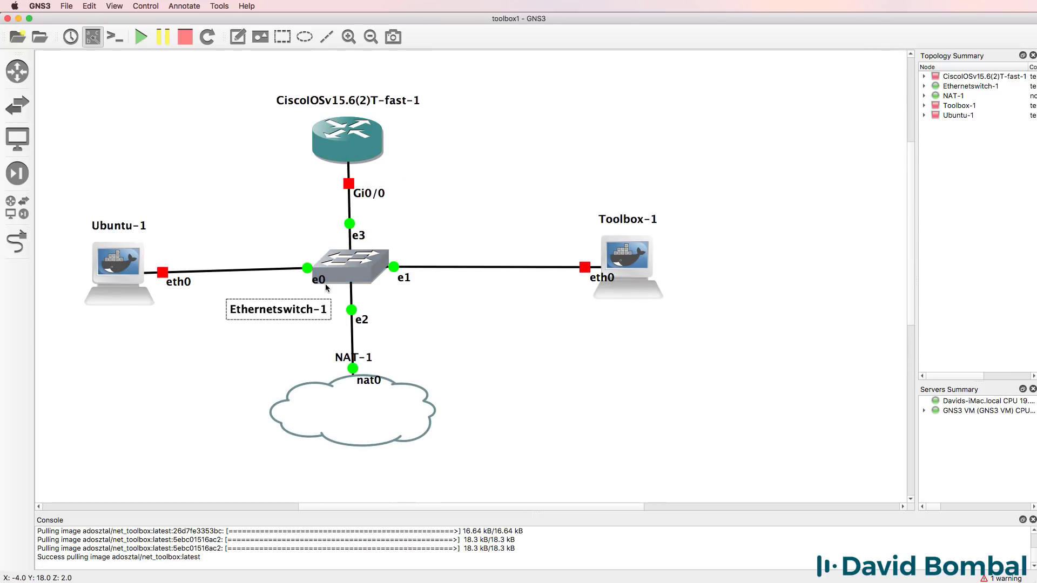
Step: Move the e0 label and both eth0 labels clear of their links and devices, and nudge Ubuntu-1 up slightly
drag(325, 286, 308, 283)
drag(109, 269, 109, 266)
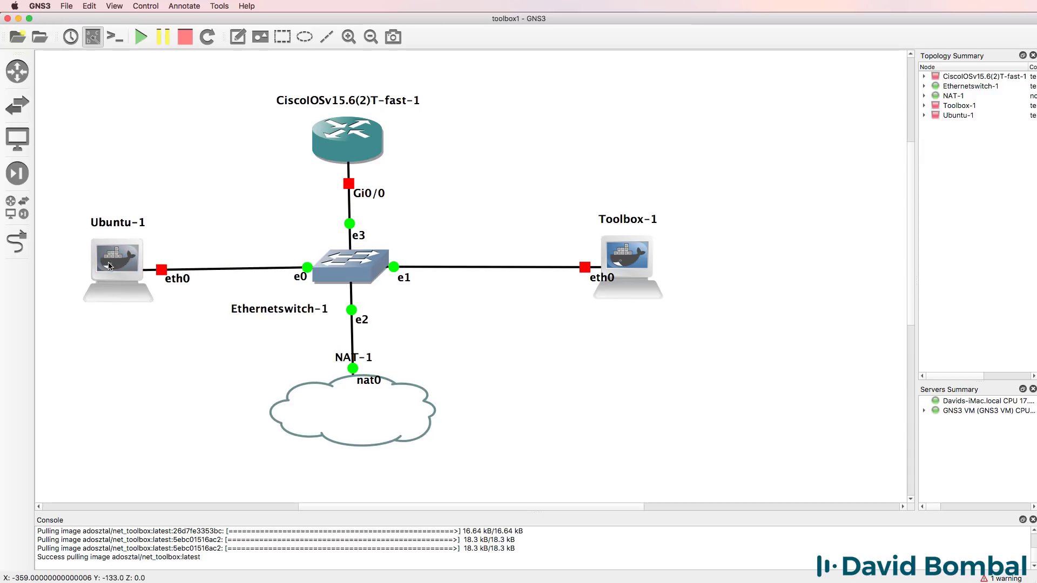
drag(301, 277, 296, 283)
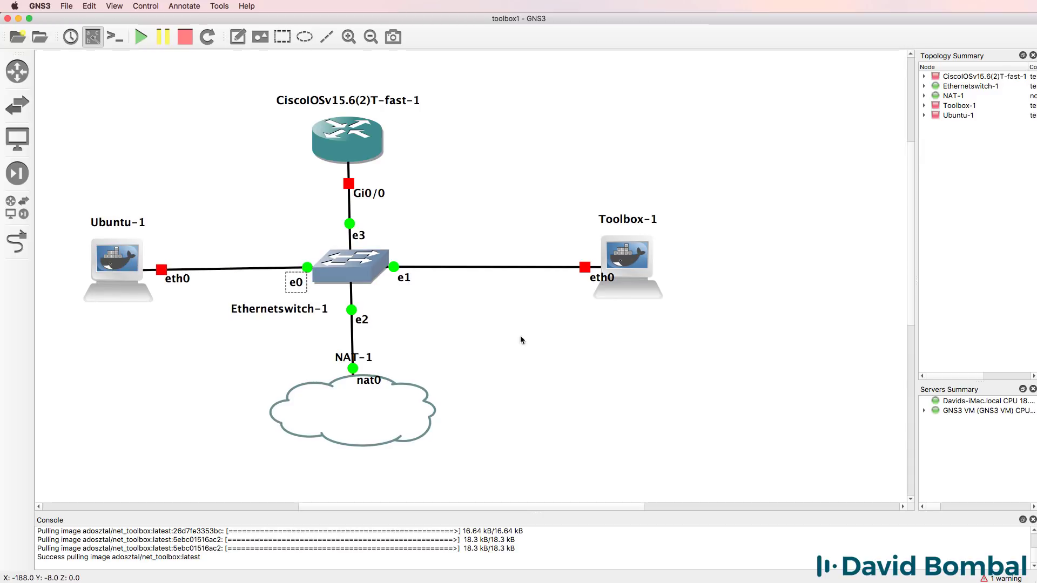
drag(620, 278, 590, 279)
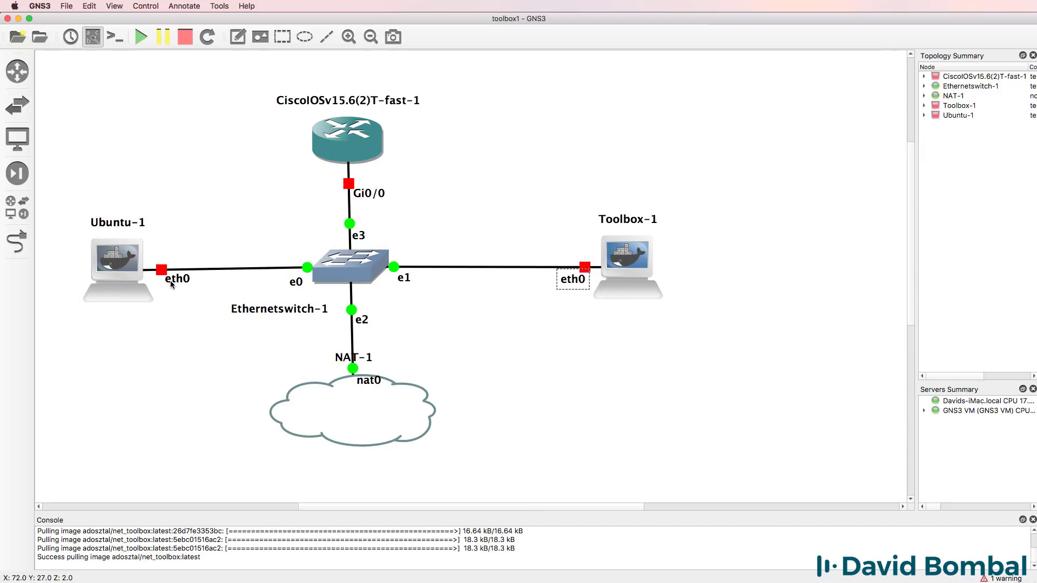
drag(170, 281, 170, 290)
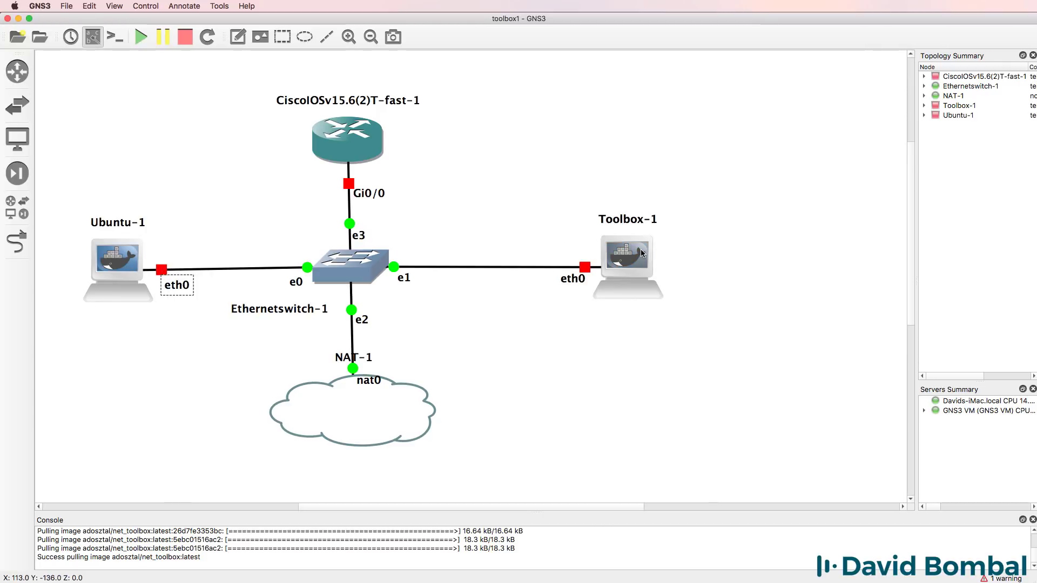
Step: Start all nodes in the topology
mouse_move(642, 253)
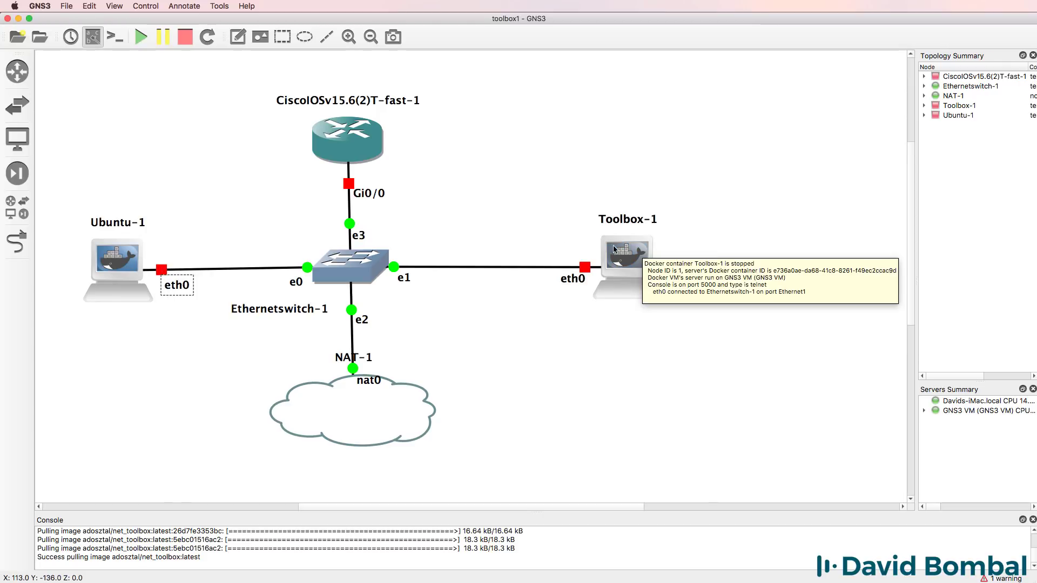
click(139, 39)
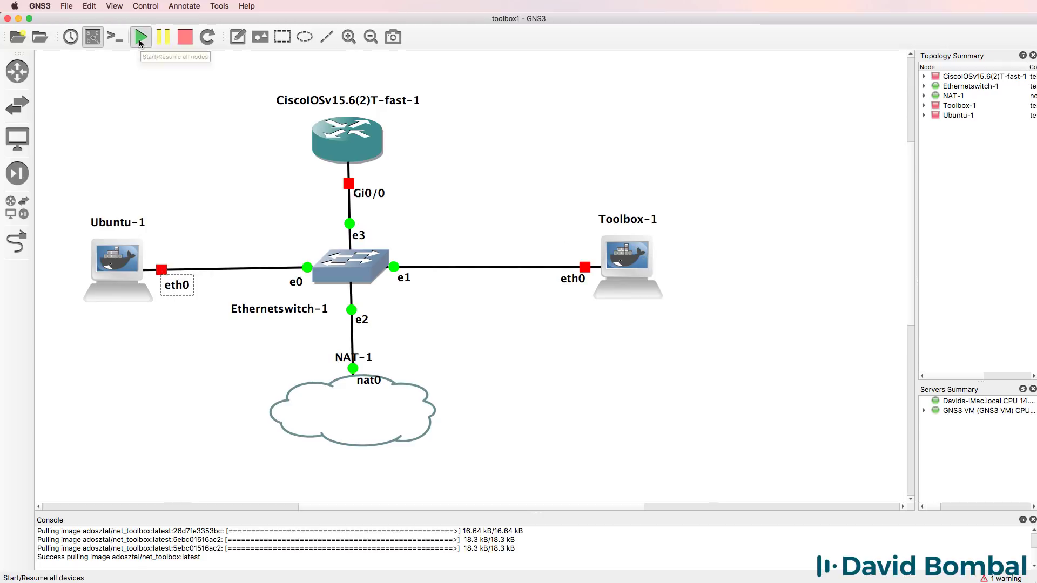
Step: Examine the commented DHCP lines for eth0 in Toolbox-1's interfaces configuration, then close it without saving
right_click(621, 260)
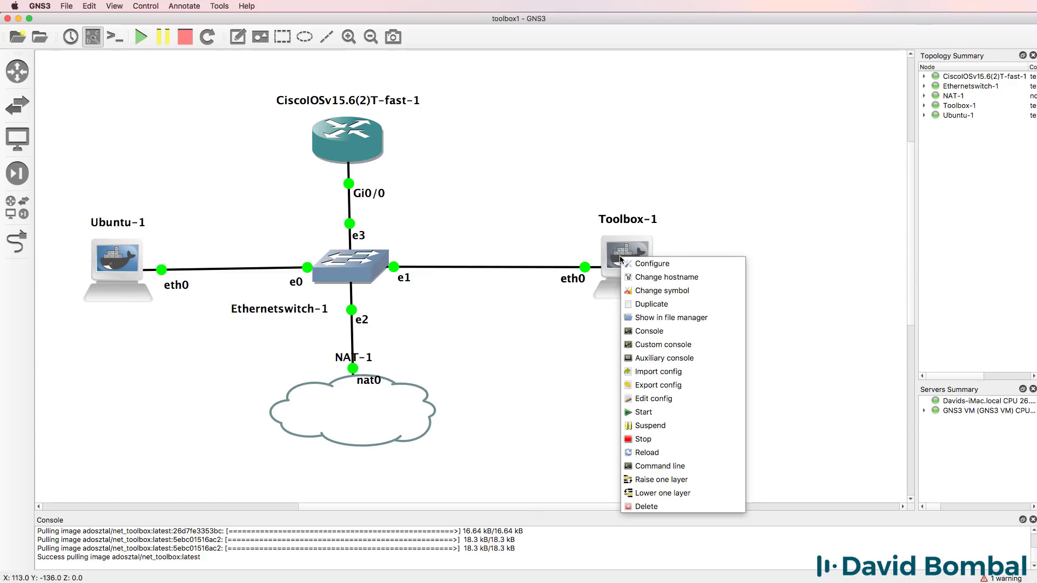
click(676, 402)
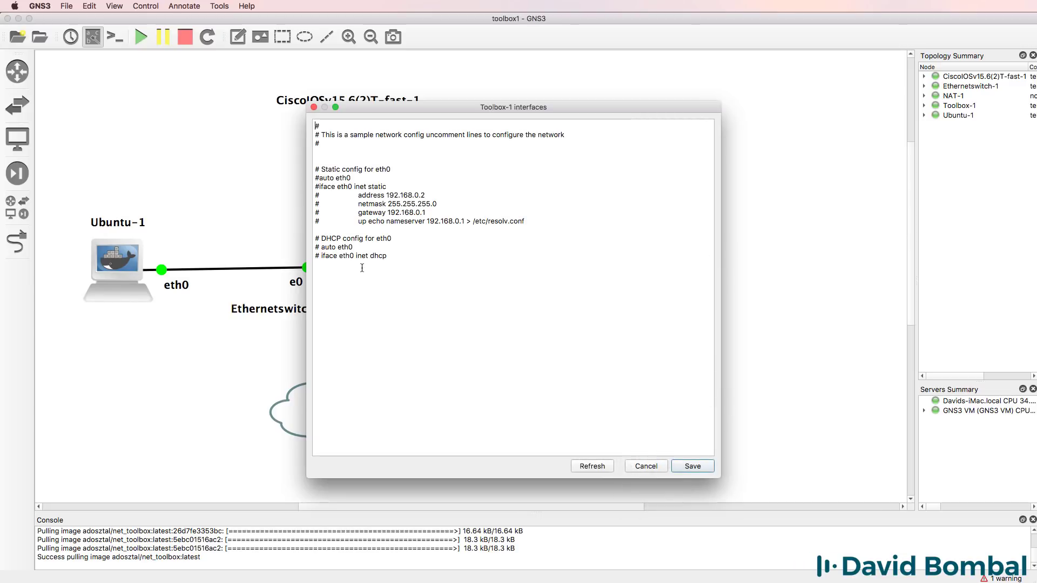
drag(434, 264, 308, 245)
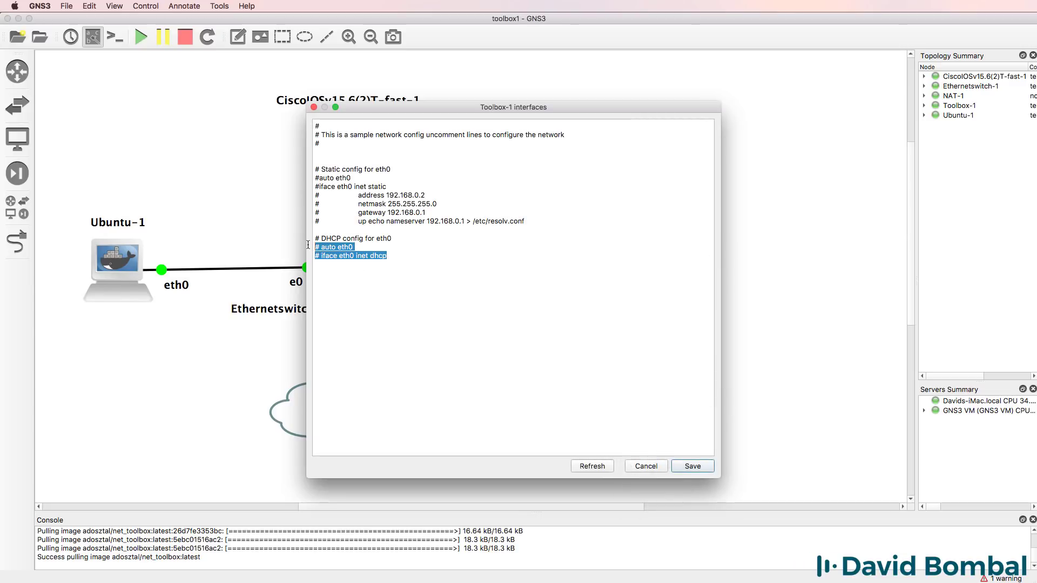
click(649, 462)
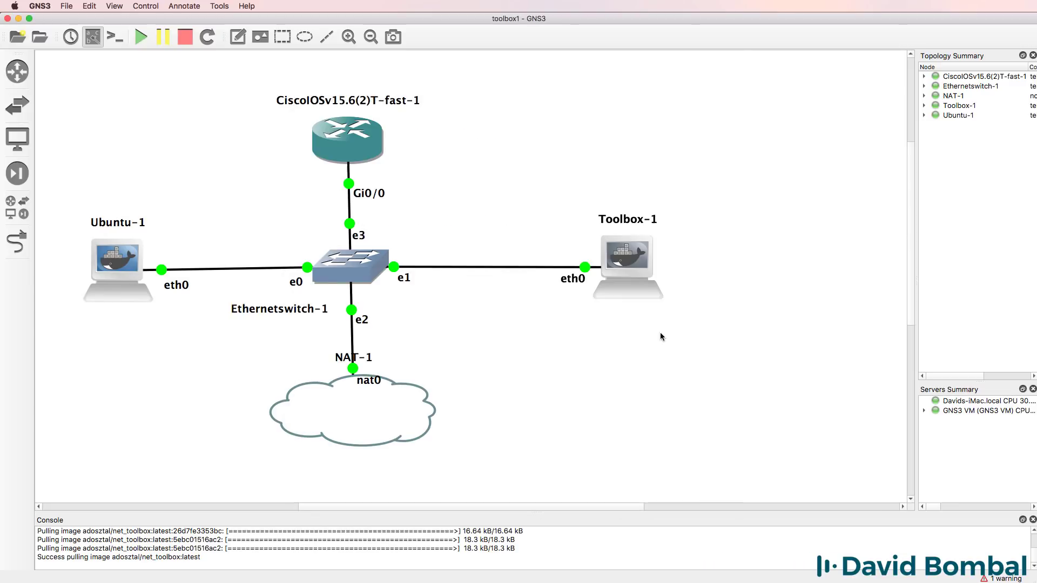
right_click(634, 261)
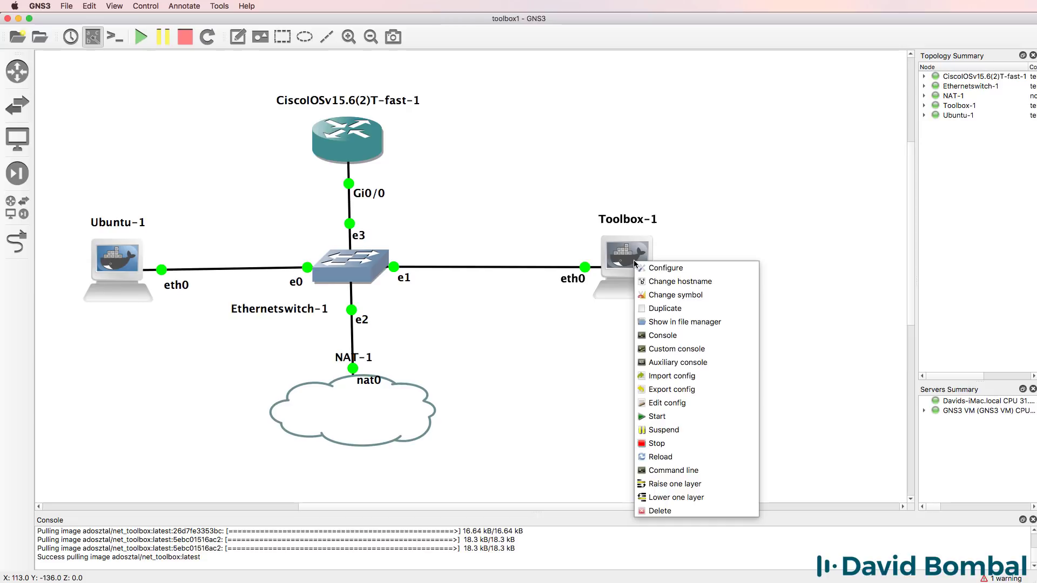
click(685, 407)
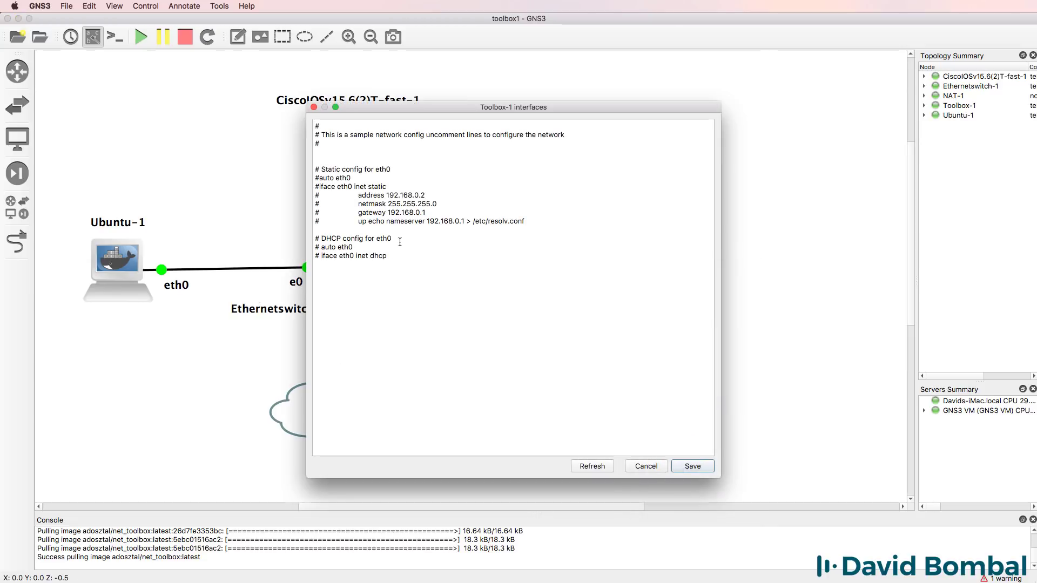
drag(400, 256, 303, 249)
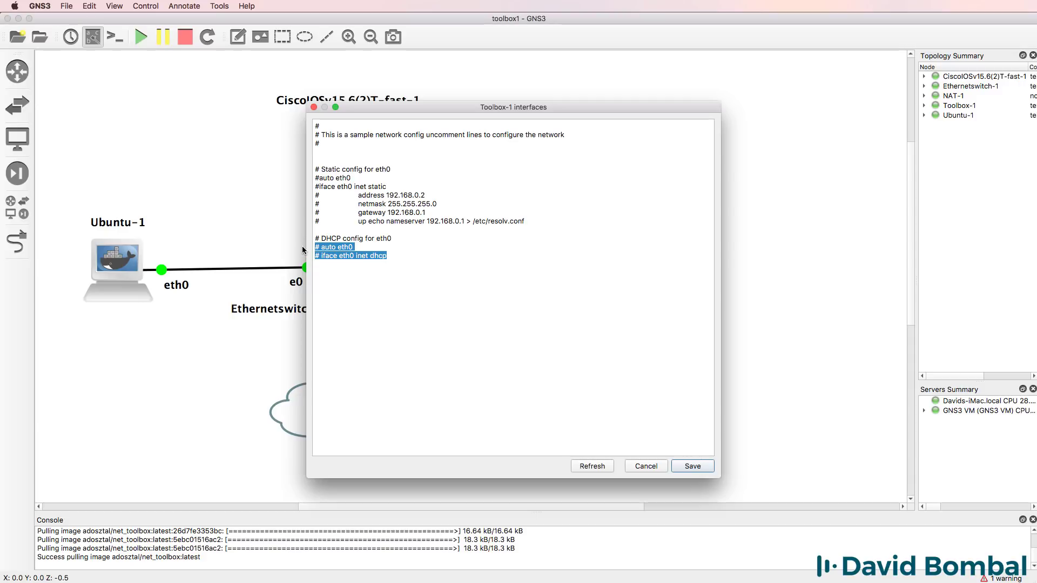
click(640, 467)
Step: Open the console of Toolbox-1 and move its terminal window clear of the other terminal
right_click(627, 270)
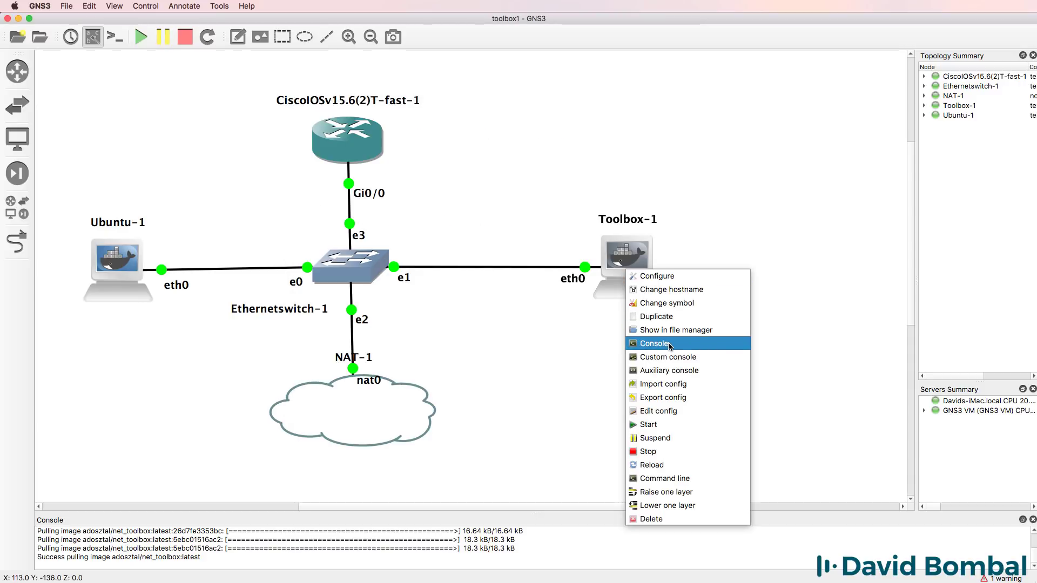
click(669, 344)
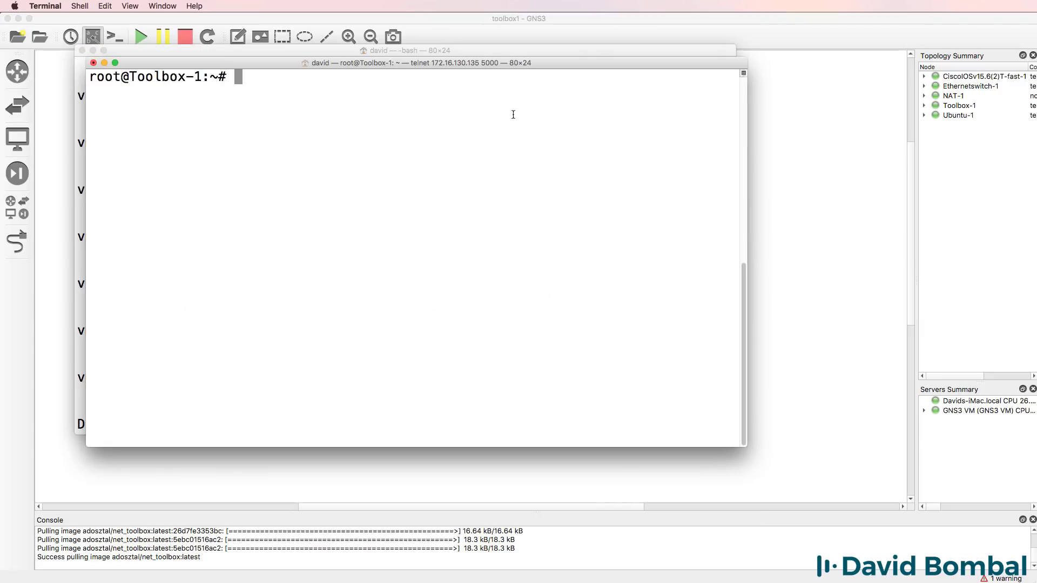
drag(491, 69, 649, 149)
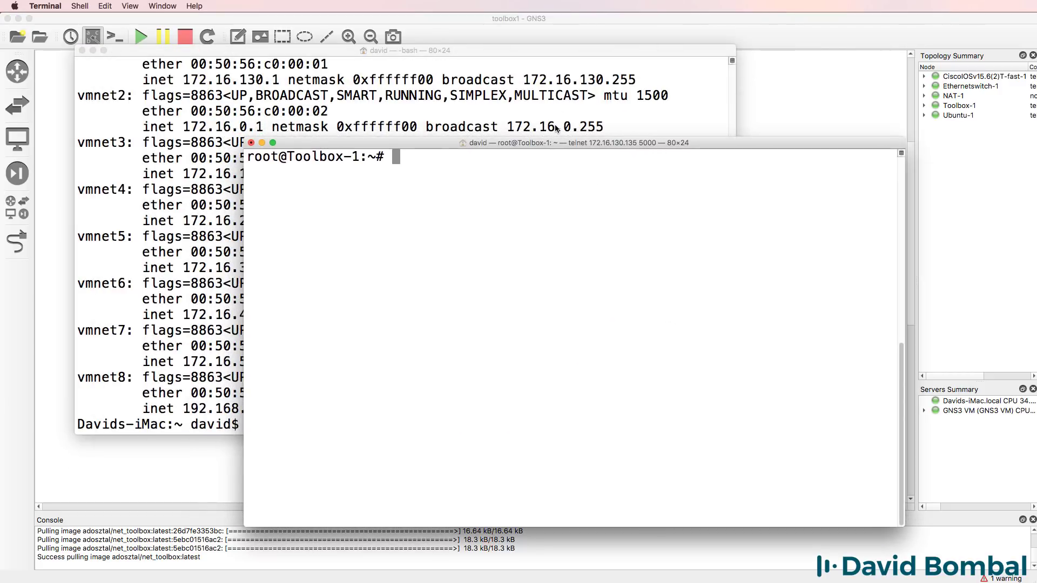
Step: Run ifconfig on Toolbox-1 to check the addressing of its interfaces, and move the terminal to uncover the topology
text(ifconfig)
key(Return)
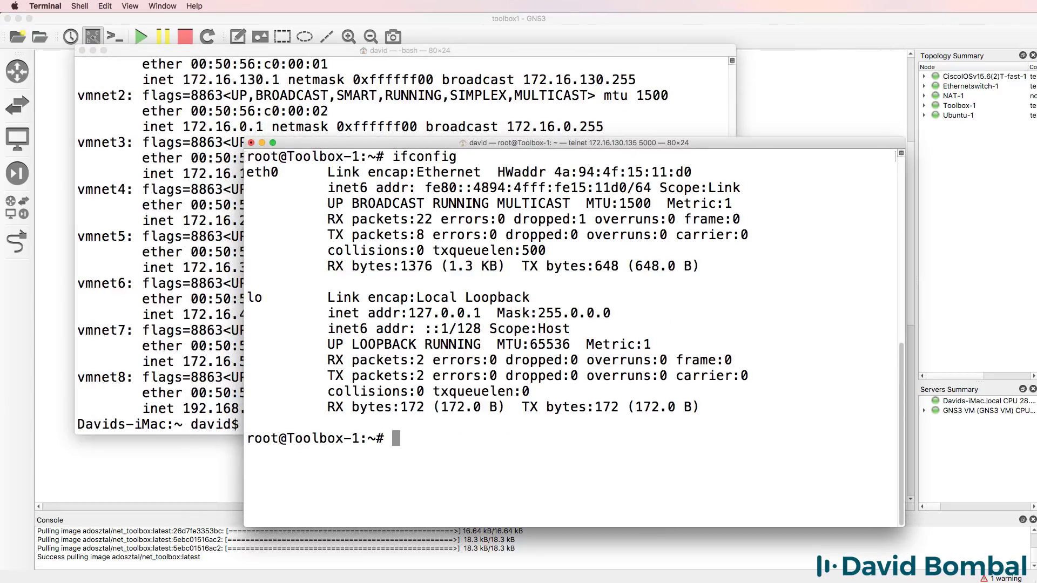
drag(560, 143, 619, 181)
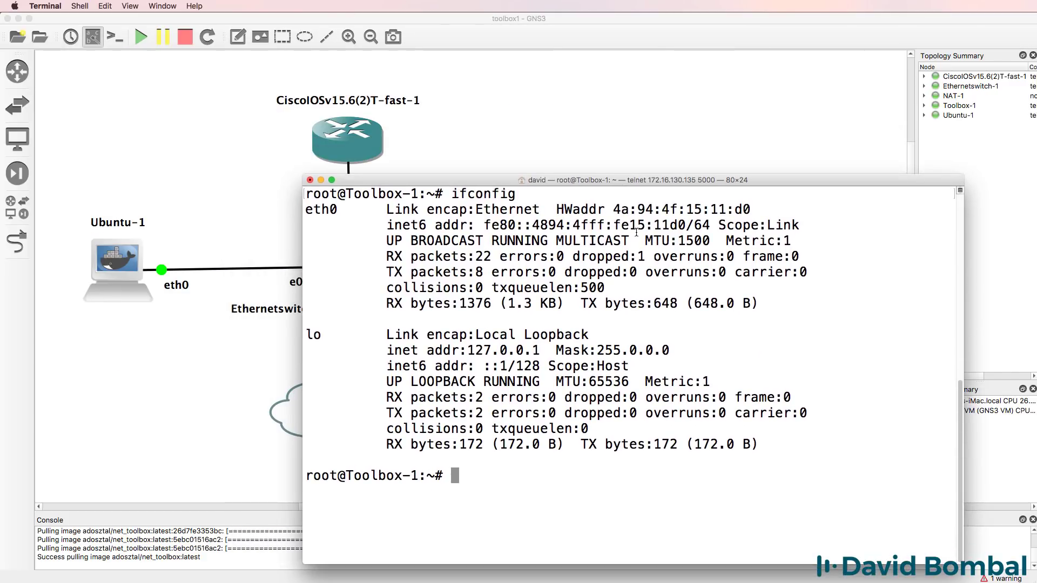
Step: Open /etc/network/interfaces in nano on Toolbox-1
text(nano /etc/)
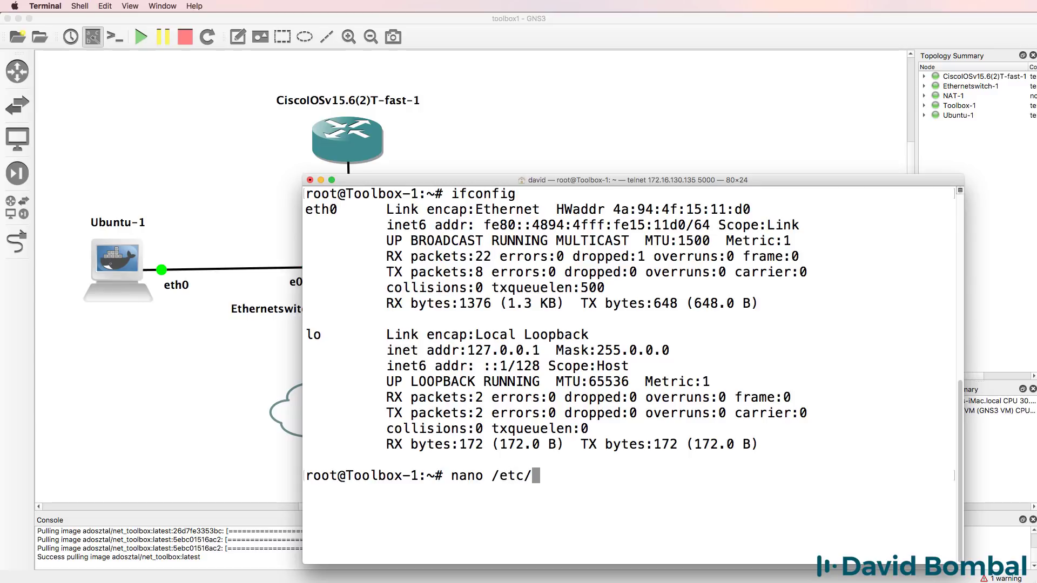
text(network/i)
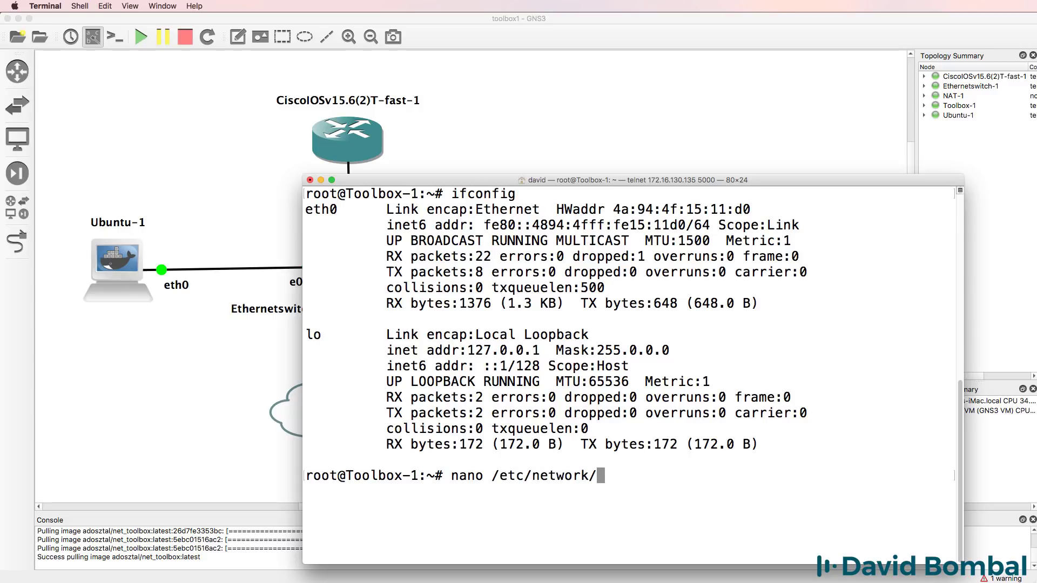
key(Tab)
key(Return)
Step: Uncomment the auto eth0 and iface eth0 inet dhcp lines in the DHCP section, then save the file and exit nano
key(Down)
key(Down)
key(Down)
key(Down)
key(Down)
key(Down)
key(Down)
key(Down)
key(Down)
key(Down)
key(Down)
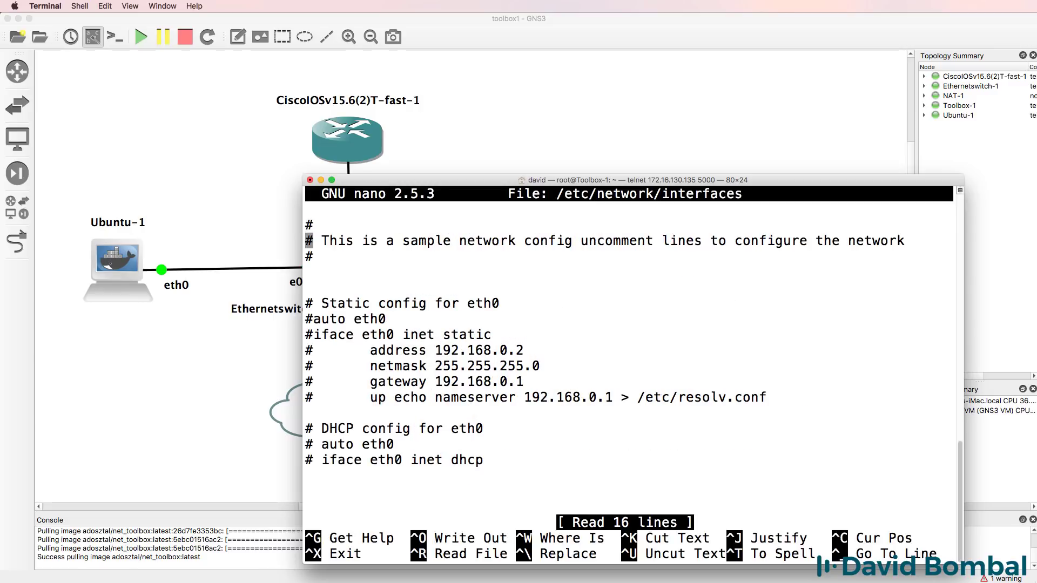
key(Down)
key(Down)
key(Down)
key(Delete)
key(Down)
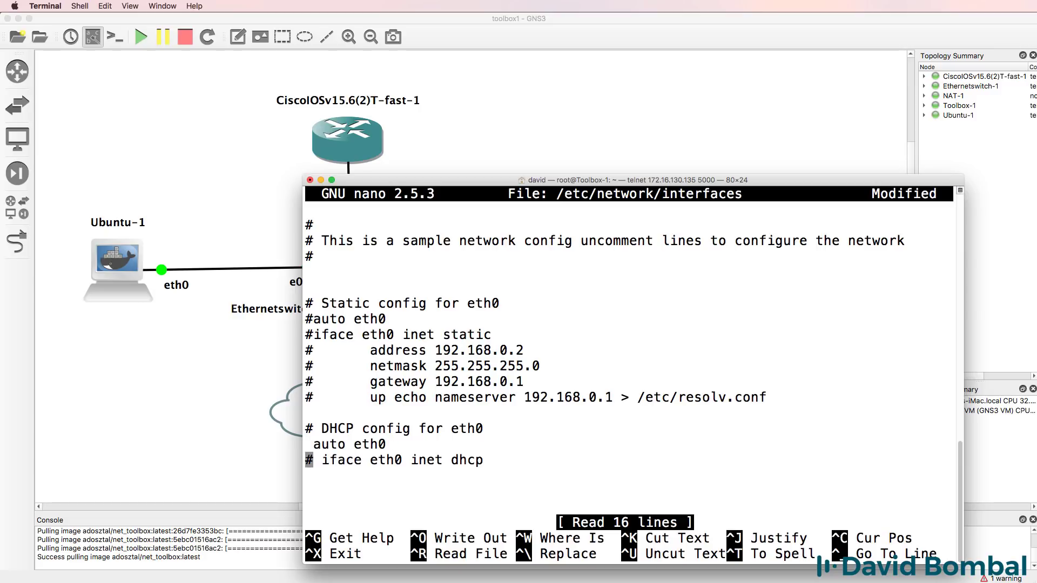
key(Delete)
key(ctrl+x)
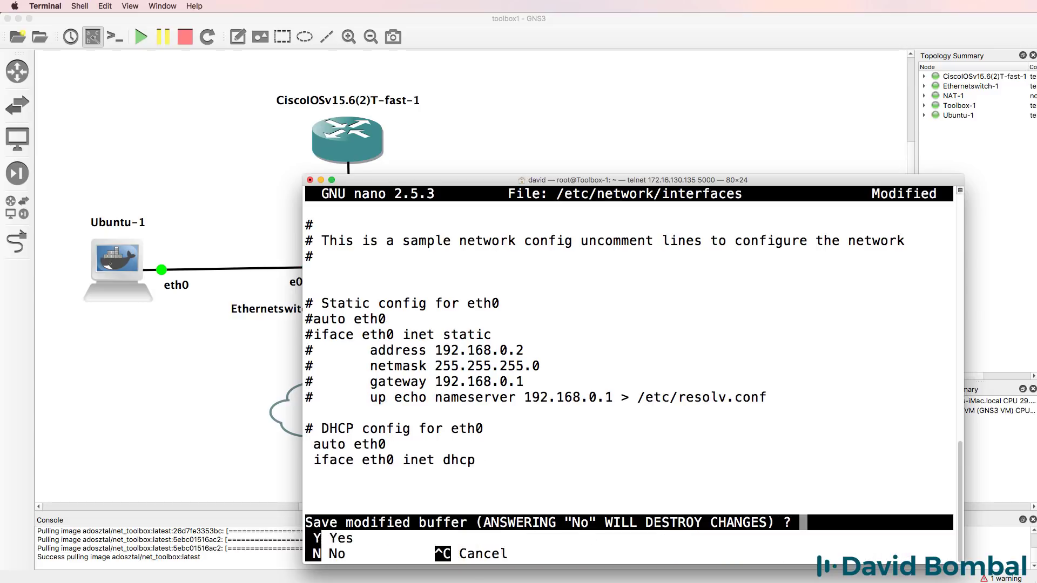
key(y)
key(Return)
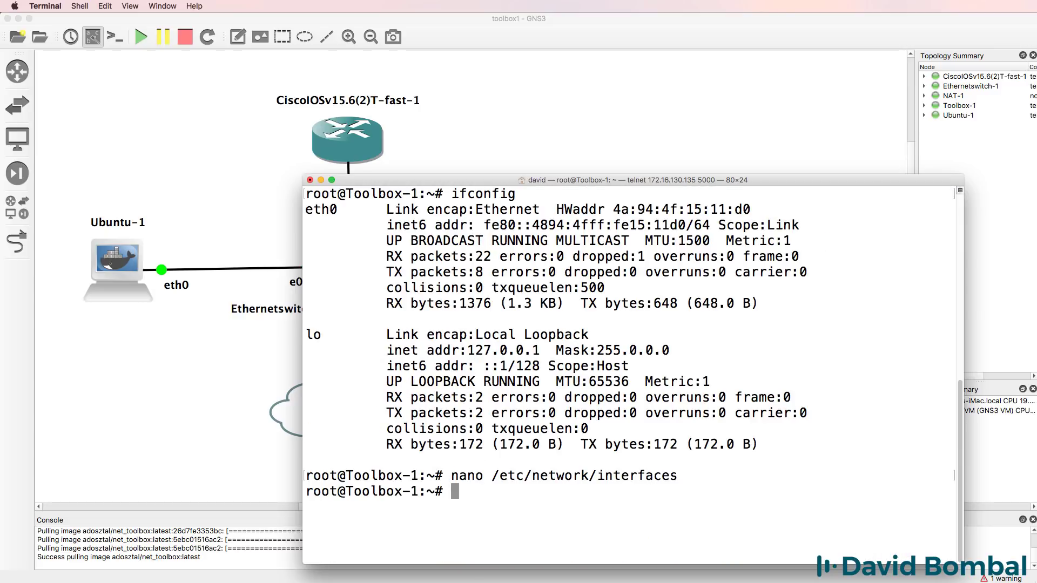
Step: Print /etc/network/interfaces with cat and check the two DHCP lines for eth0
text(cat /etc/)
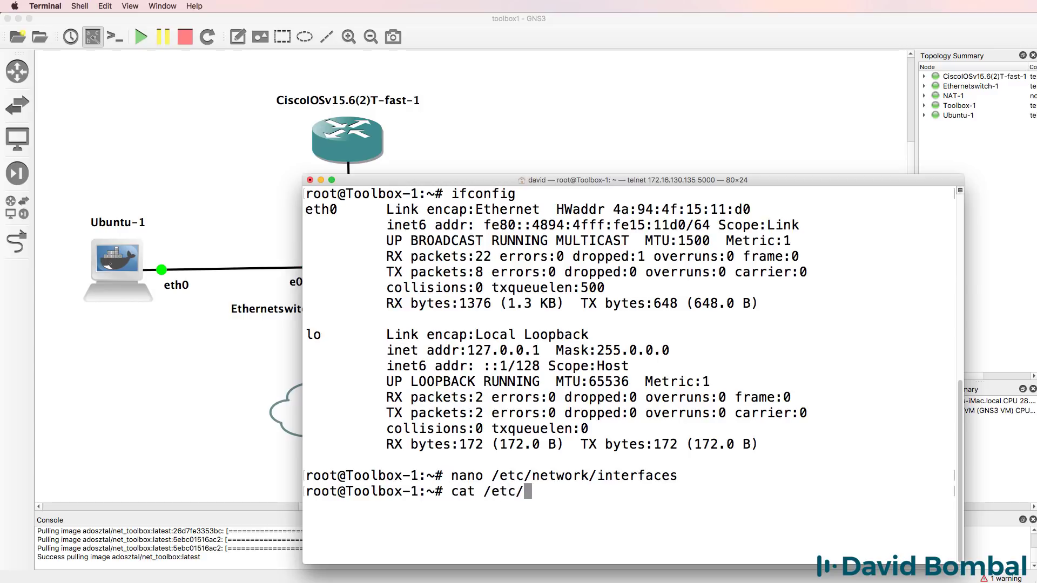
text(network/interfaces)
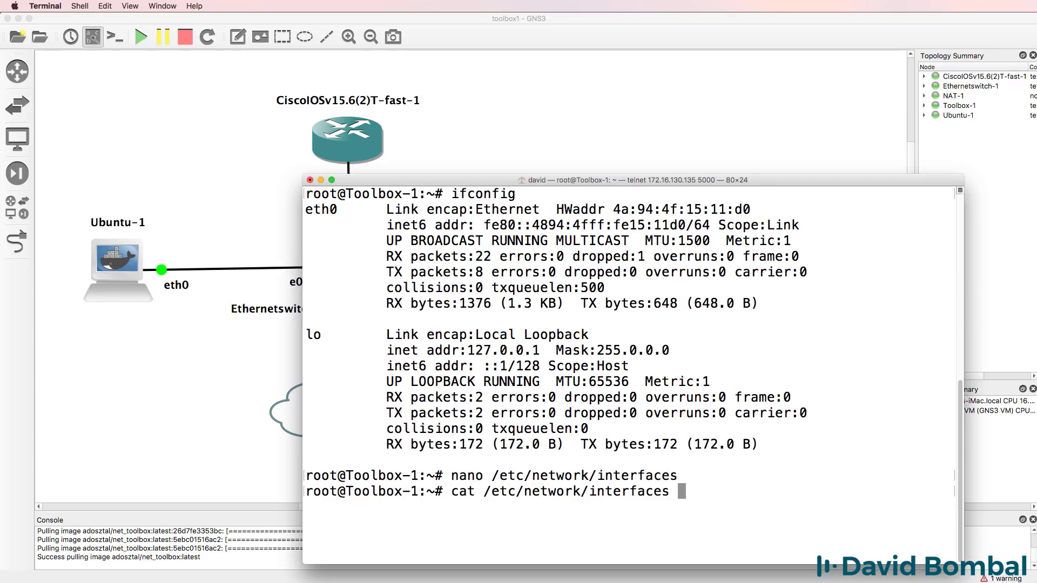
key(Return)
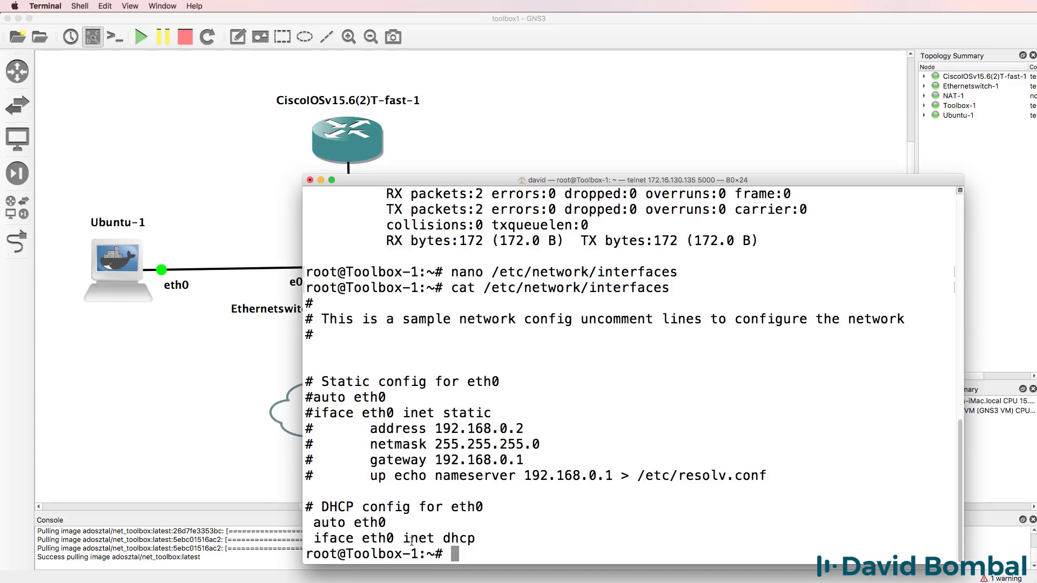
drag(477, 539, 270, 523)
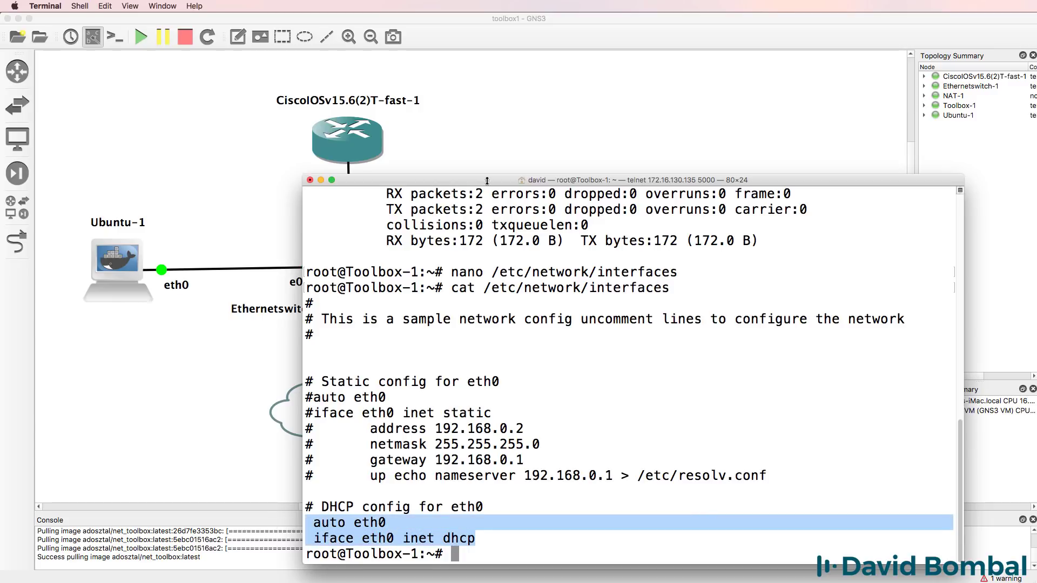
Step: Return to the GNS3 topology, stop the Toolbox-1 node and start it again
click(611, 129)
right_click(635, 266)
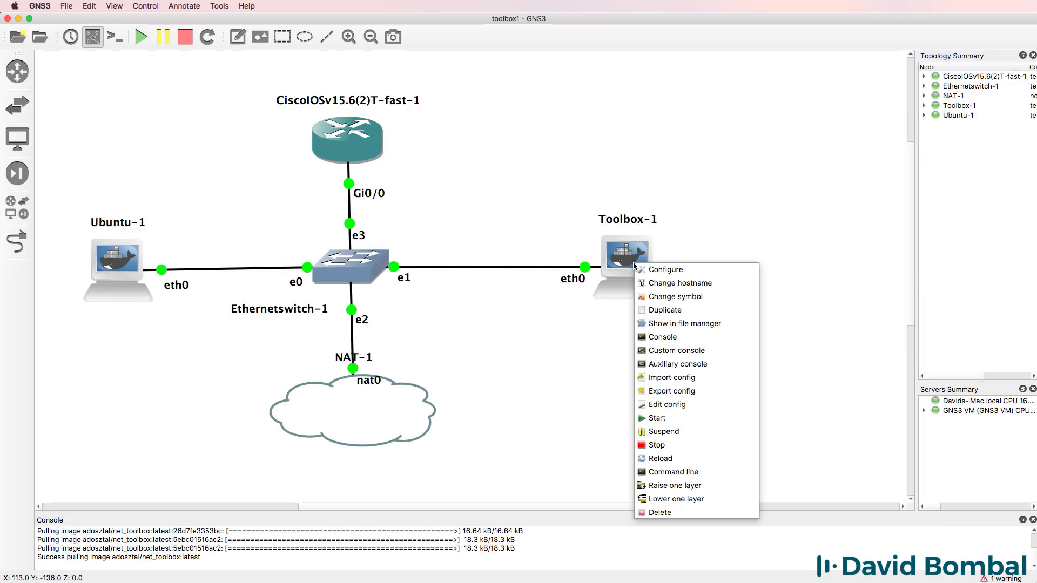
click(683, 442)
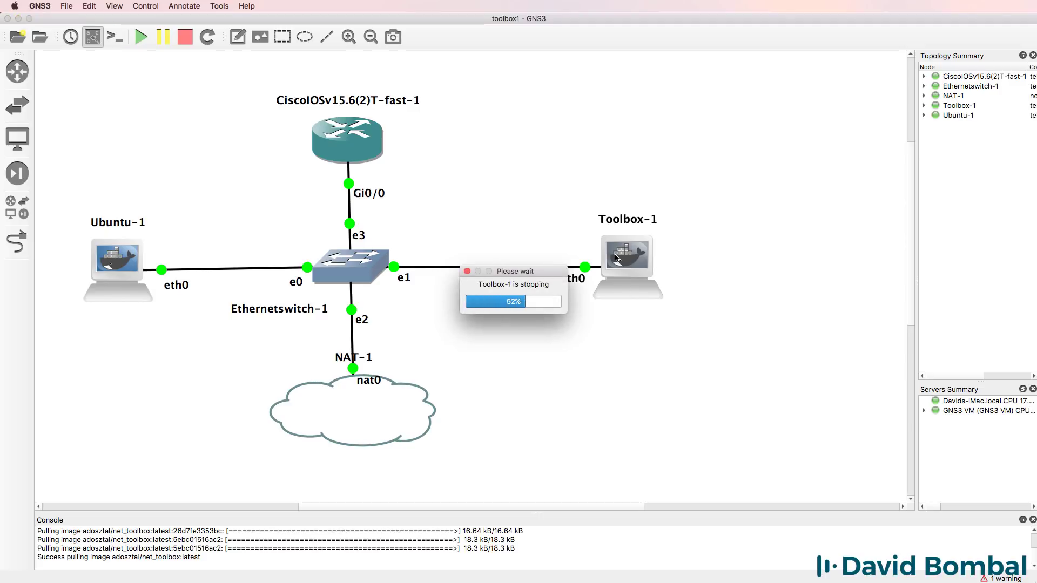
right_click(616, 257)
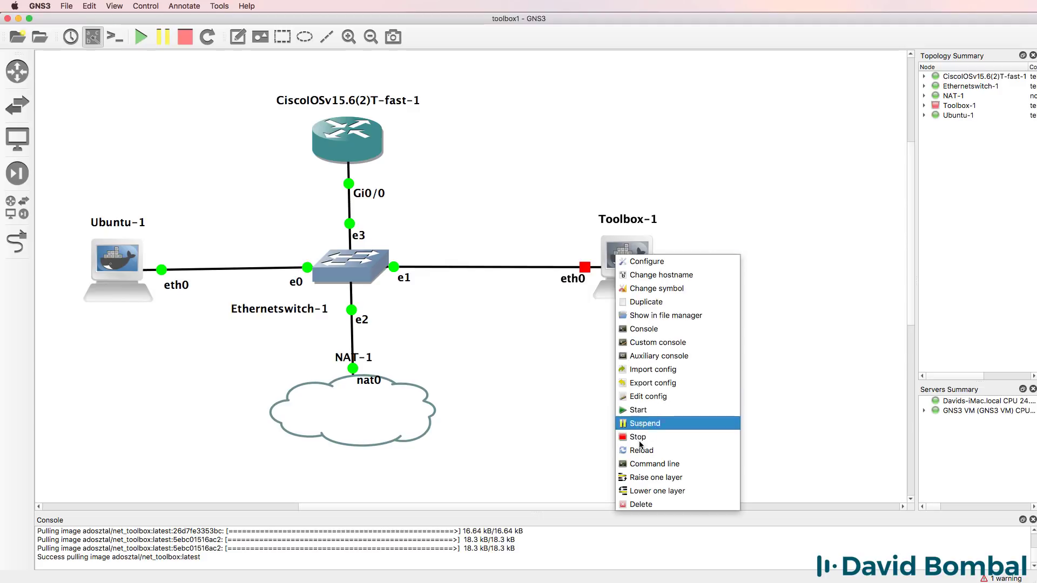
click(645, 411)
right_click(631, 274)
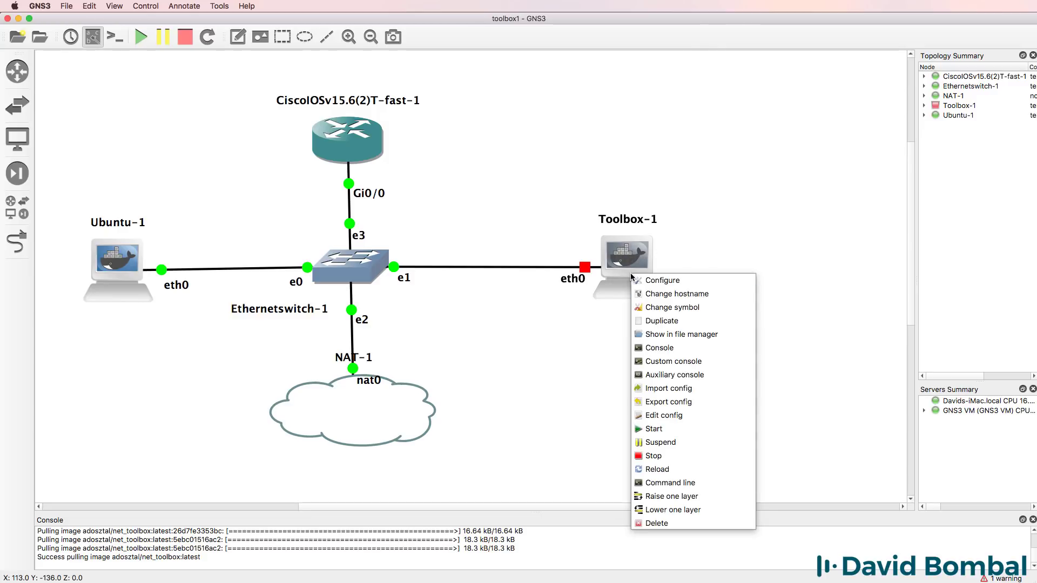
click(654, 427)
Step: Open a new console to the restarted Toolbox-1 node and close the old terminal session
right_click(625, 245)
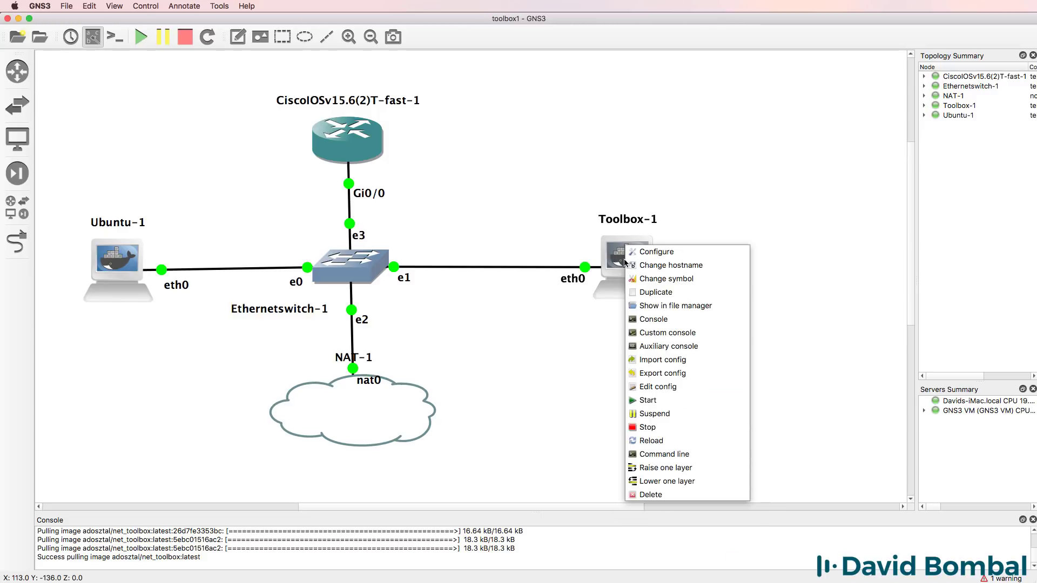
click(679, 323)
key(super+grave)
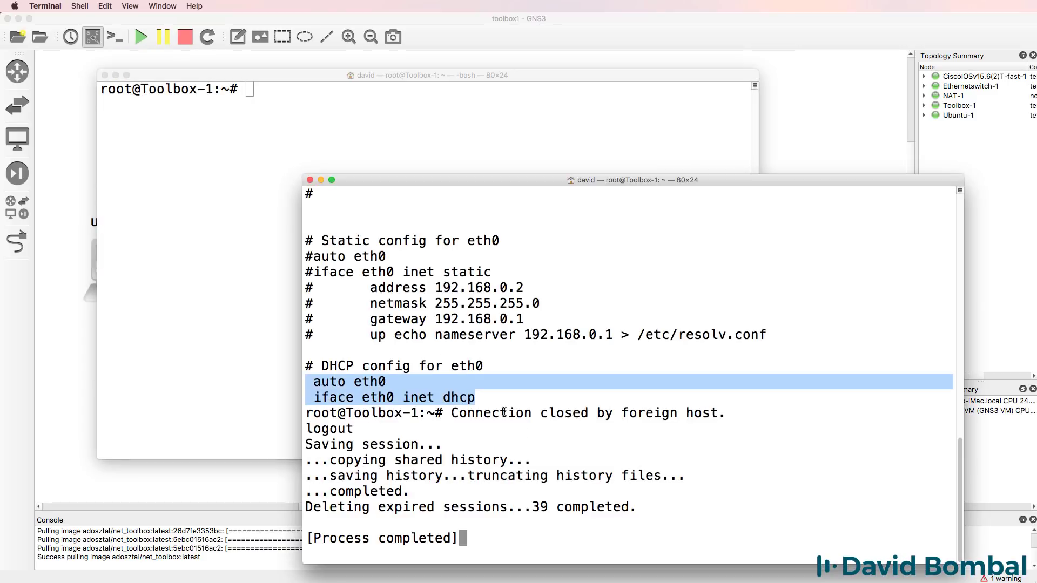
click(310, 181)
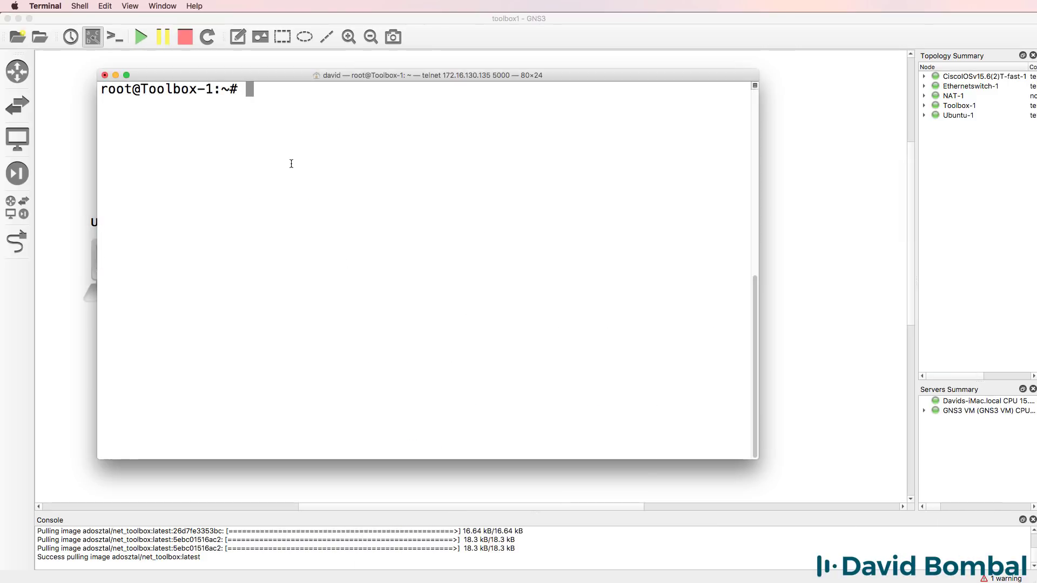
Step: Run ifconfig on Toolbox-1 and check the IP address assigned to eth0
text(ifconfig)
key(Return)
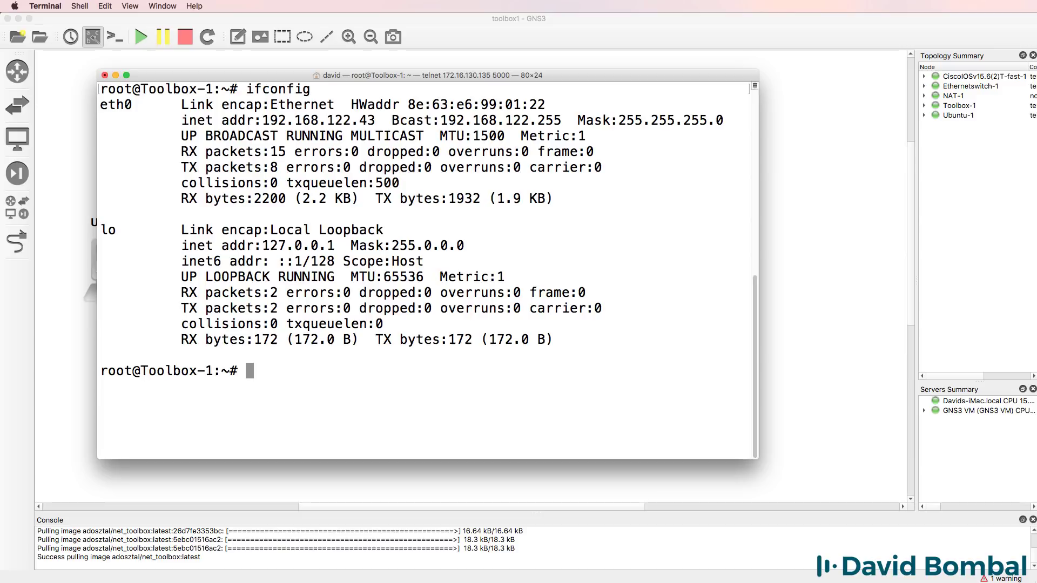
drag(372, 122, 155, 105)
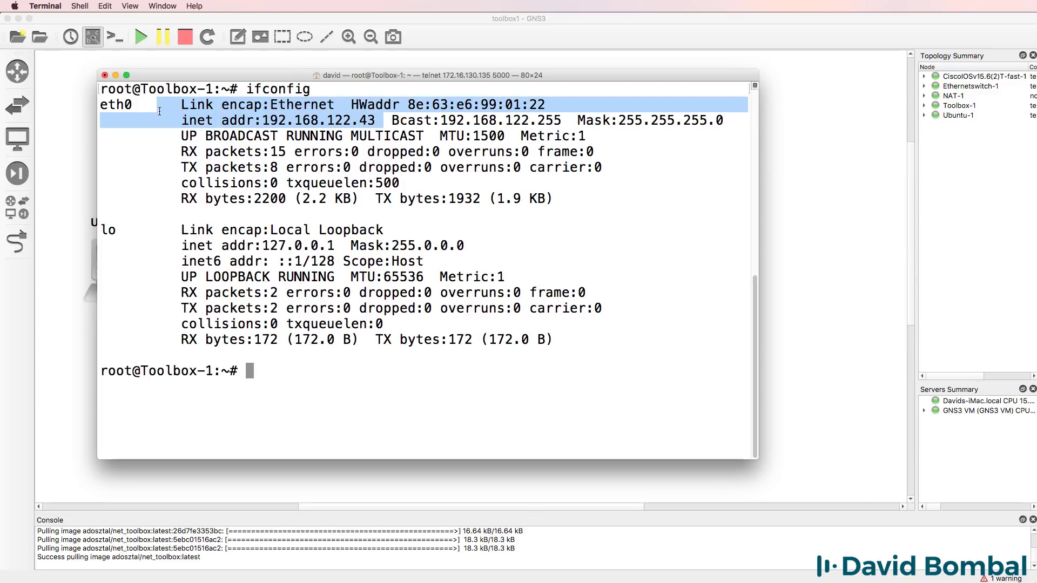
text(ping www.g)
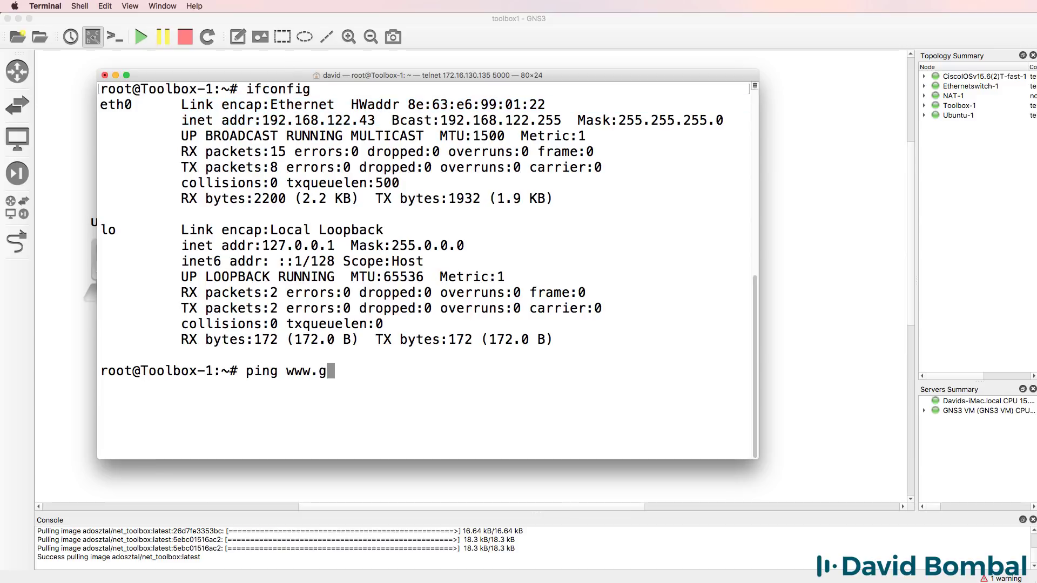
text(oogle.com)
key(Return)
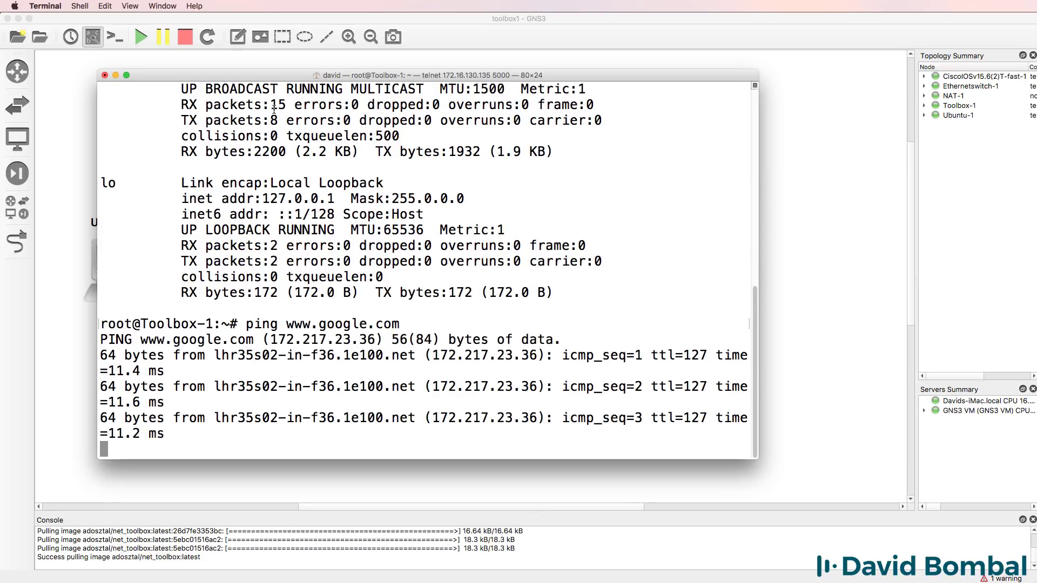
key(ctrl+c)
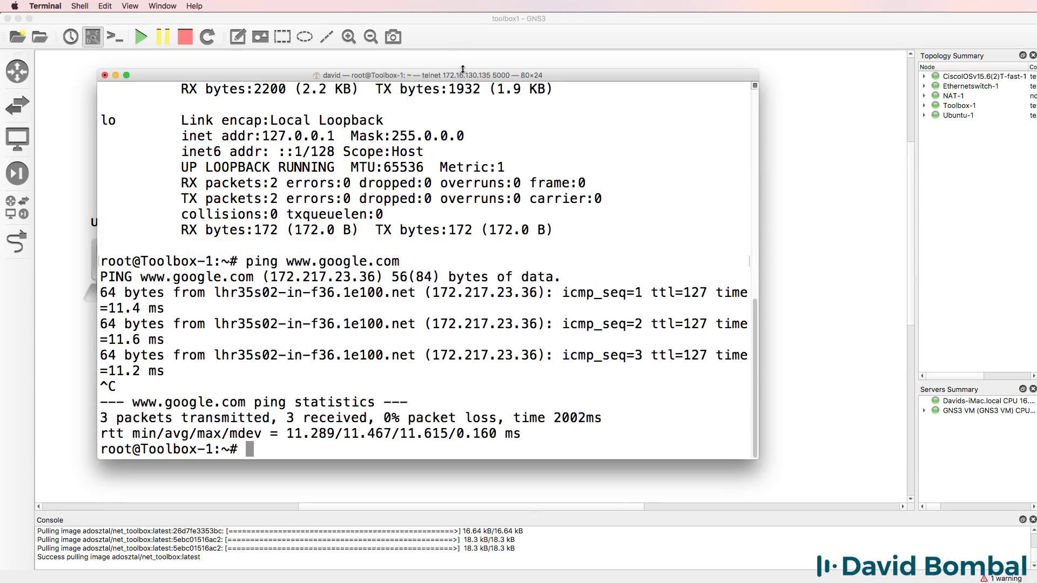
Step: Move and shorten the Toolbox-1 console window so the topology's nodes stay visible above it
drag(463, 71, 750, 142)
click(780, 42)
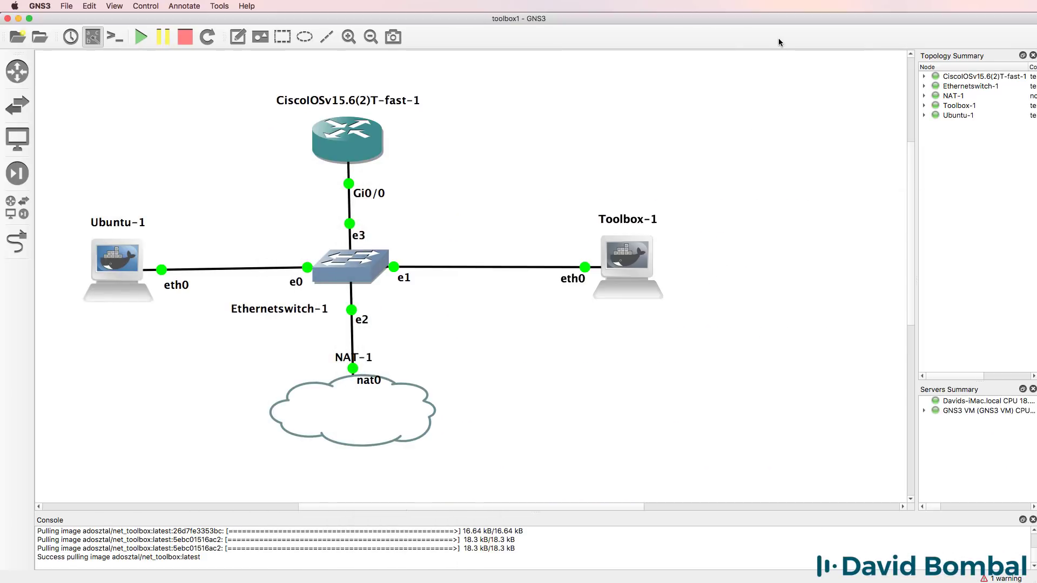
scroll(911, 182, down, 3)
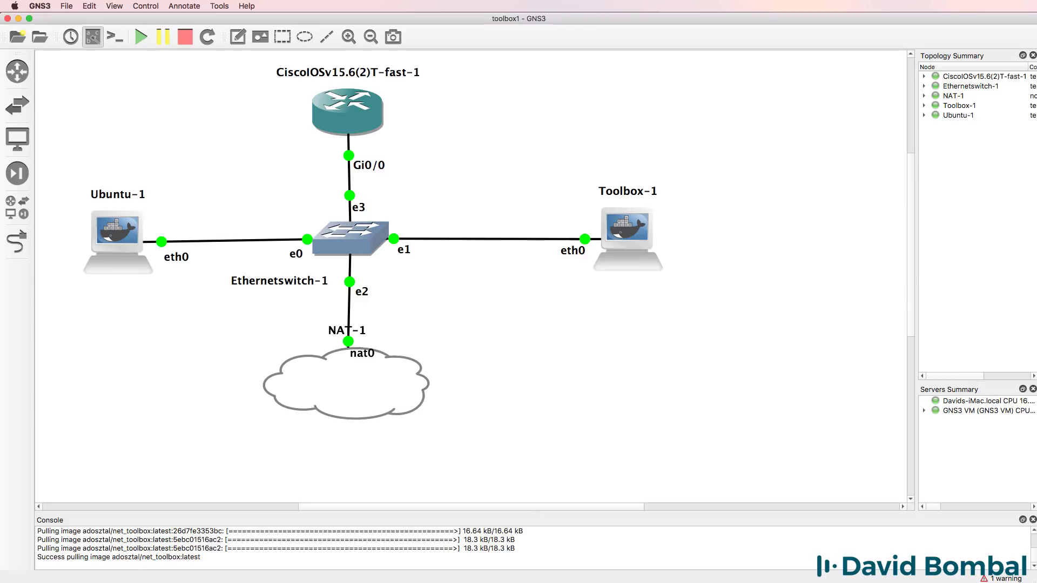
key(super+Tab)
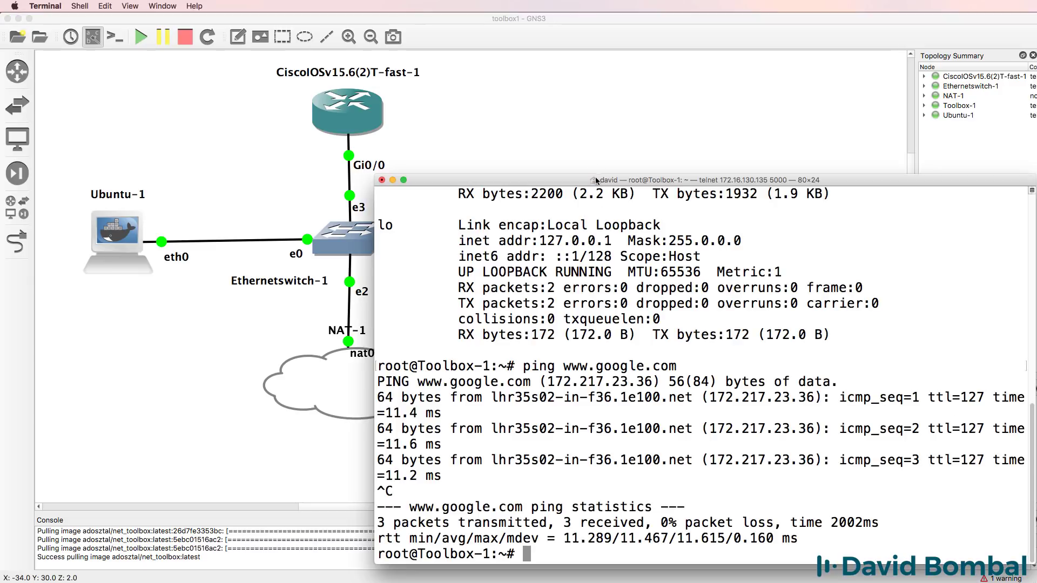
drag(596, 177, 594, 274)
Step: Run ifconfig again in the Toolbox-1 console and examine the inet address of eth0
key(Return)
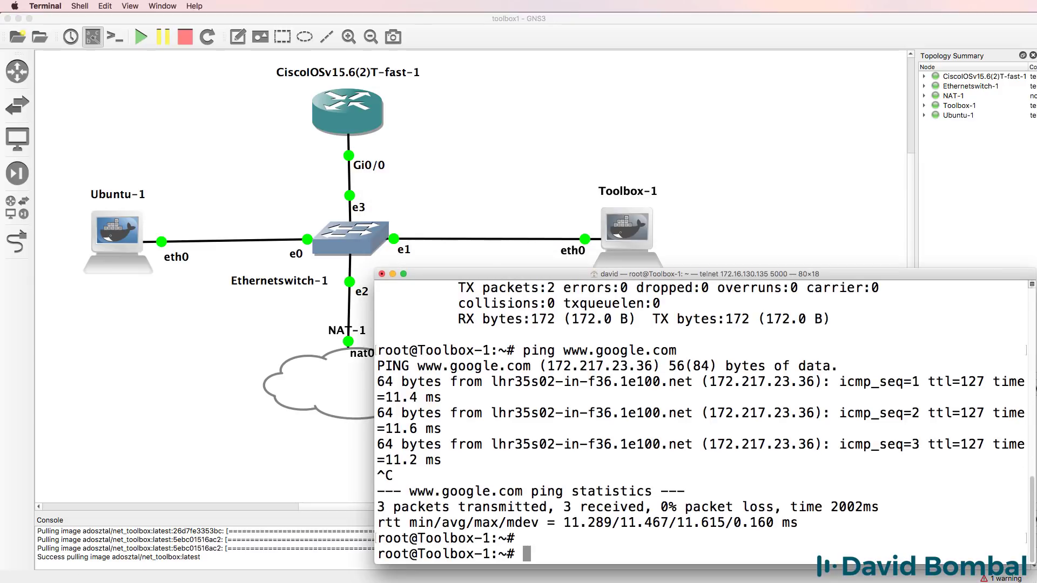
text(ifconfig)
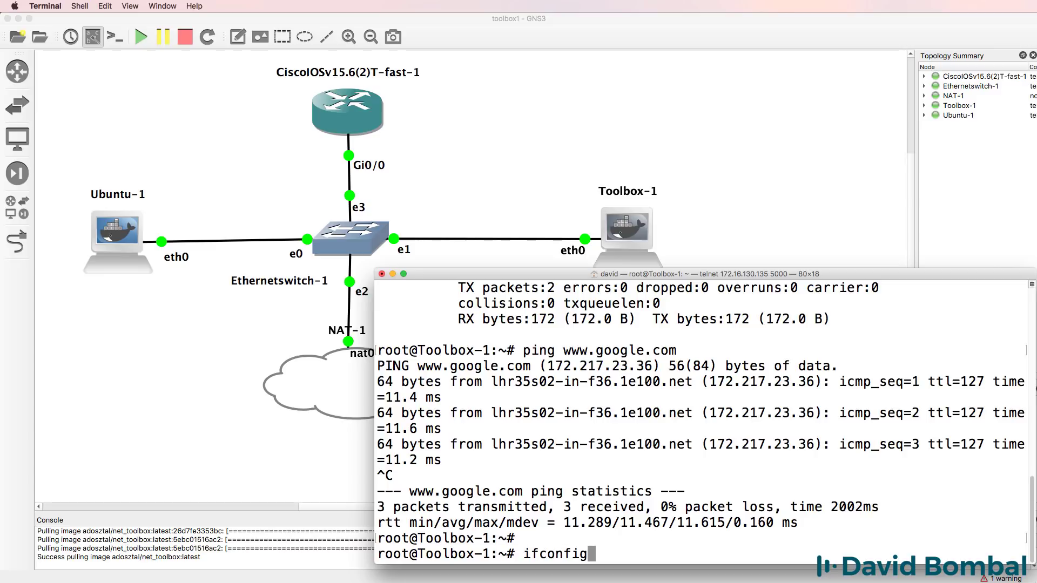
key(Return)
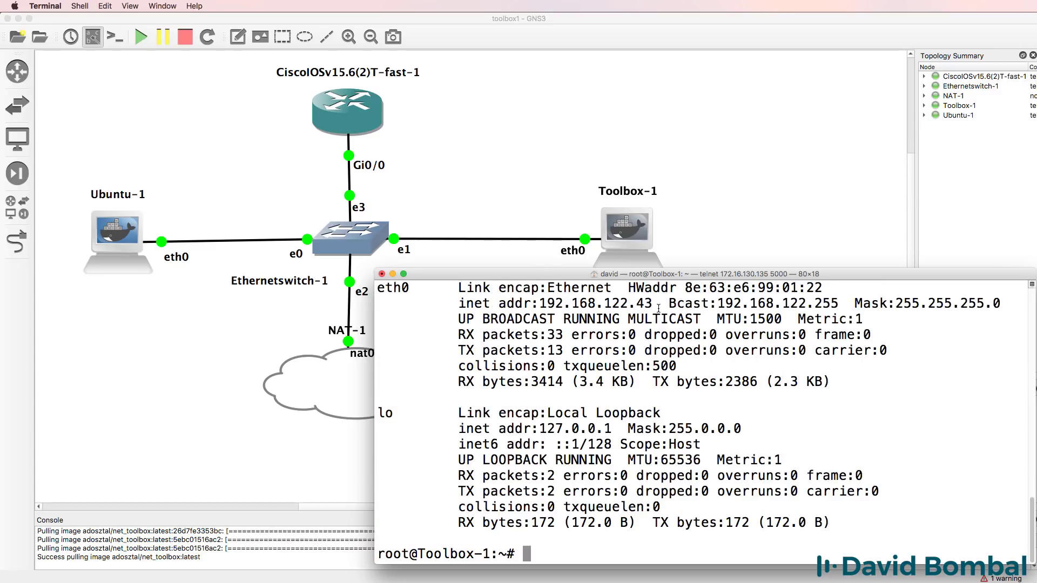
drag(658, 308, 539, 304)
key(Up)
key(Up)
key(BackSpace)
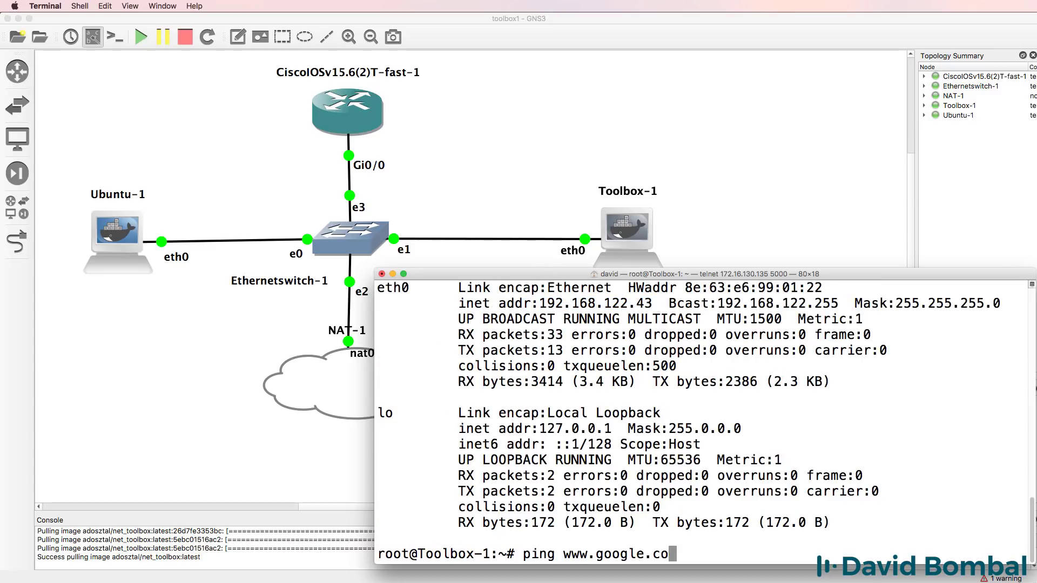
key(BackSpace)
key(BackSpace)
key(BackSpace)
key(BackSpace)
key(BackSpace)
key(BackSpace)
key(BackSpace)
key(BackSpace)
key(BackSpace)
text(cisco.c)
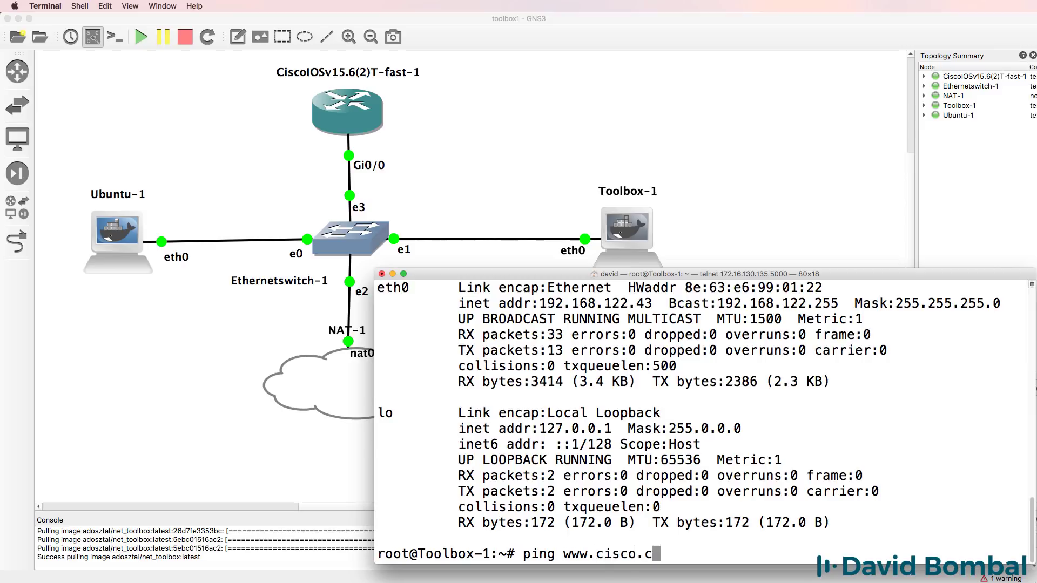
text(om)
key(Return)
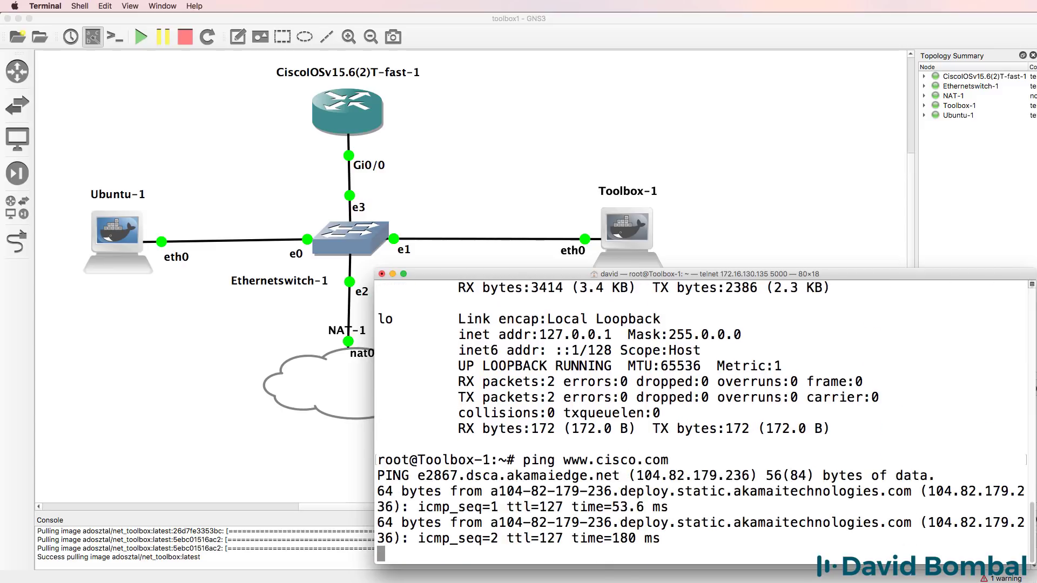
key(ctrl+c)
click(523, 141)
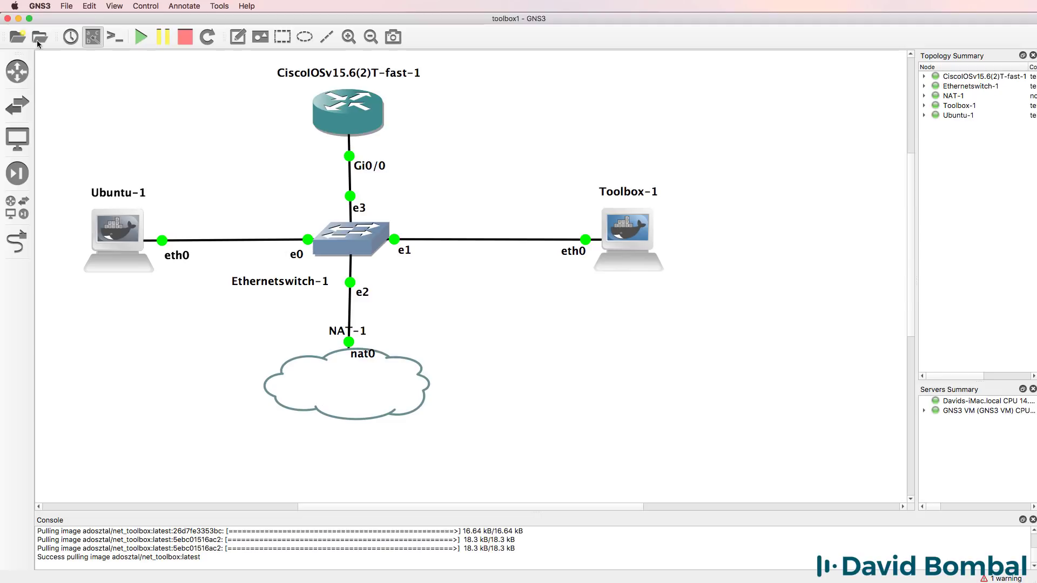
Step: List the available end-device appliances and start adding the webterm appliance
click(19, 146)
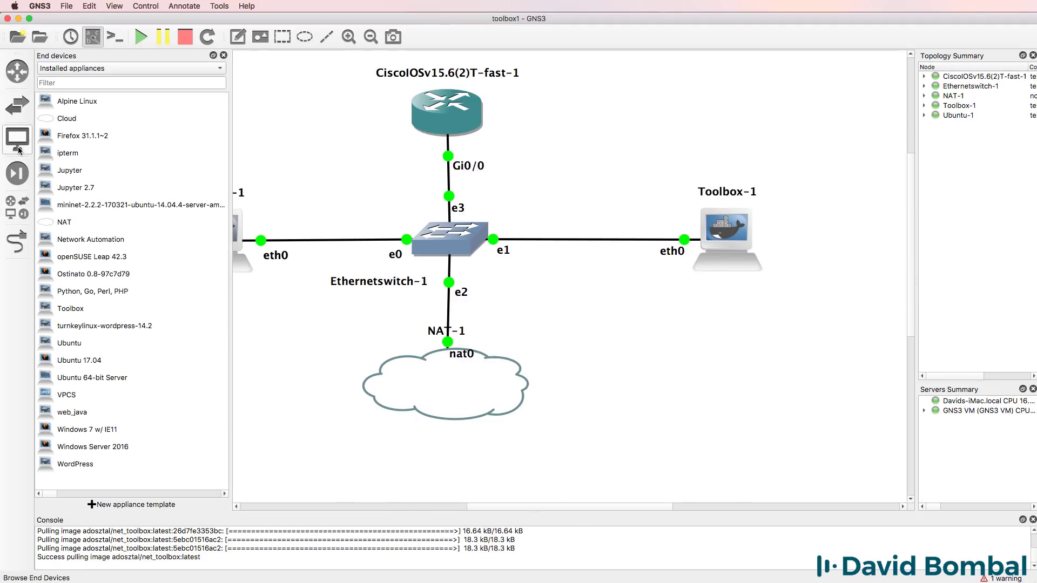
click(150, 66)
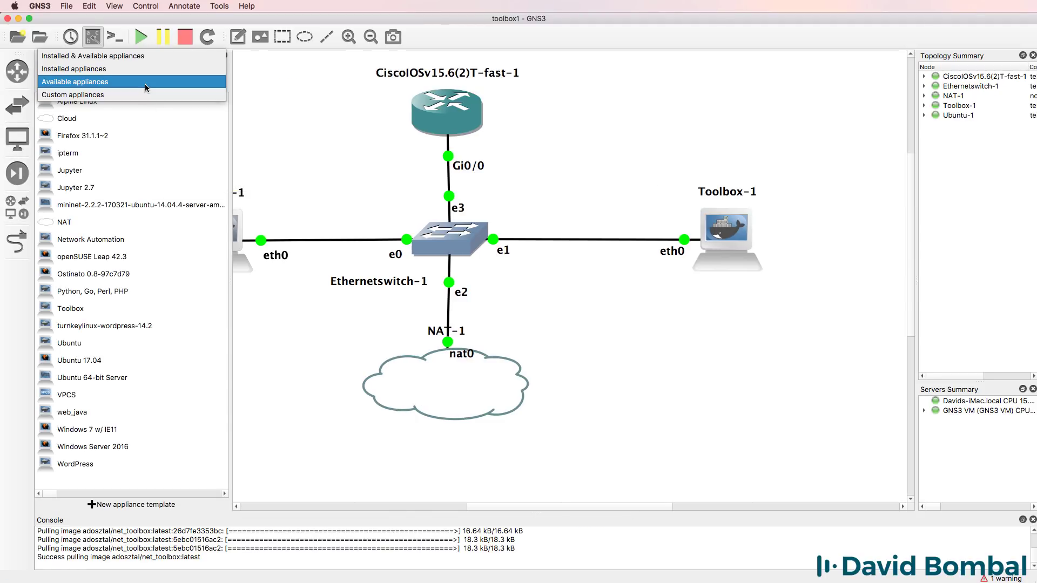
click(145, 82)
scroll(205, 393, down, 10)
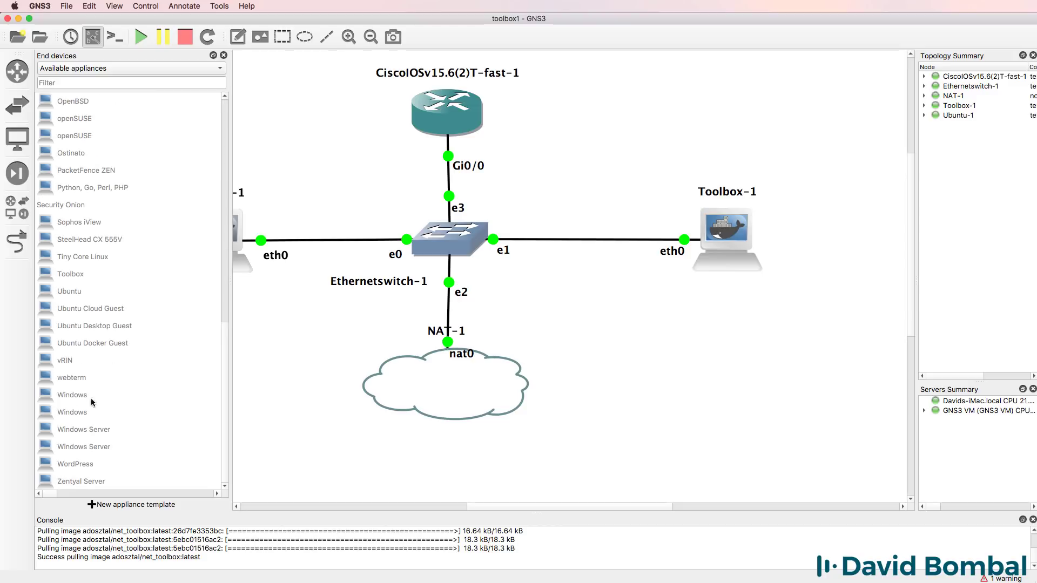
click(80, 378)
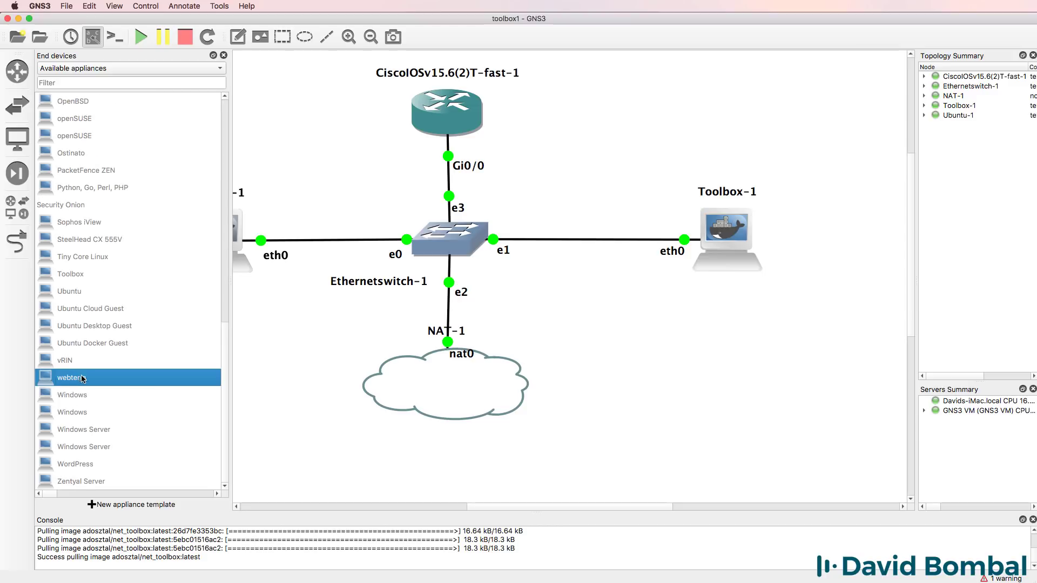
double_click(164, 382)
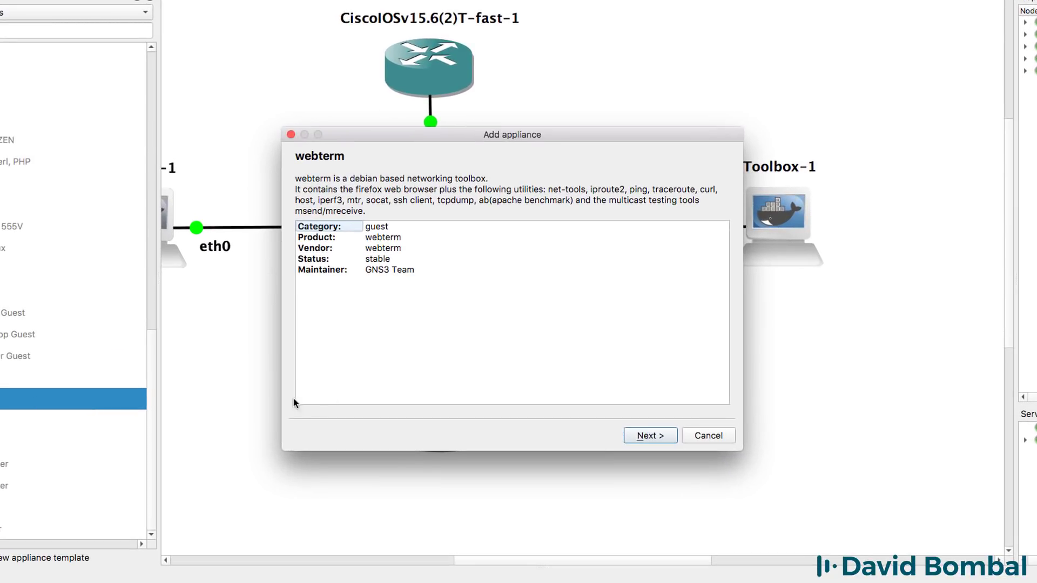
Step: Install webterm to run on the GNS3 VM with the gns3/webterm:latest image and acknowledge the installation
click(648, 437)
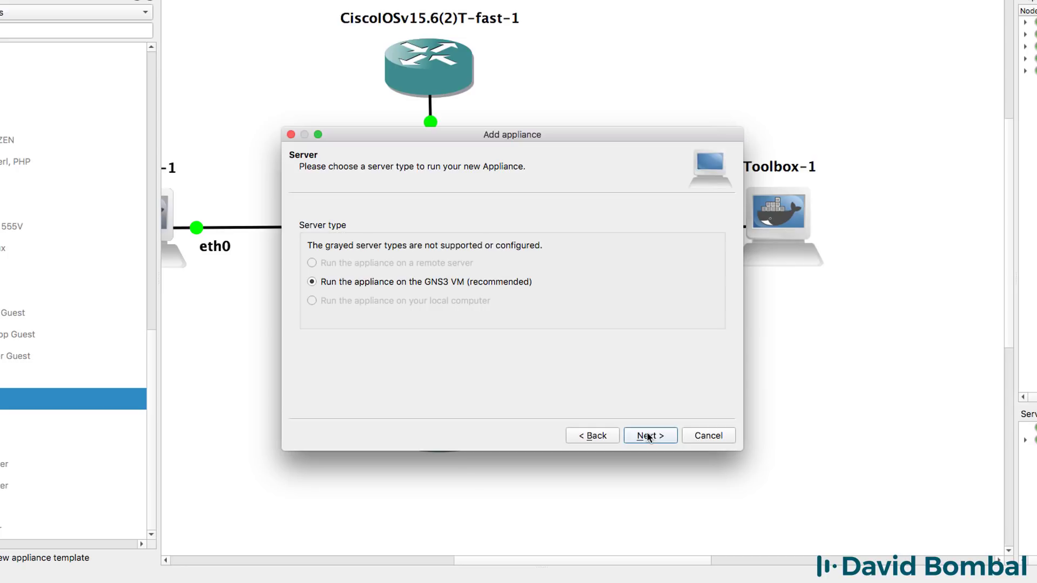
click(649, 437)
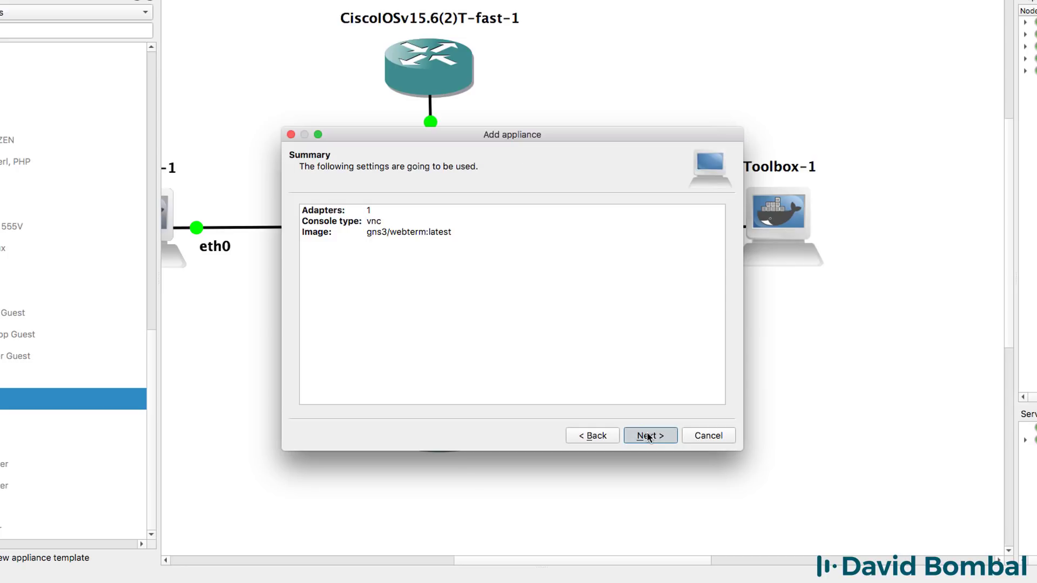
click(649, 436)
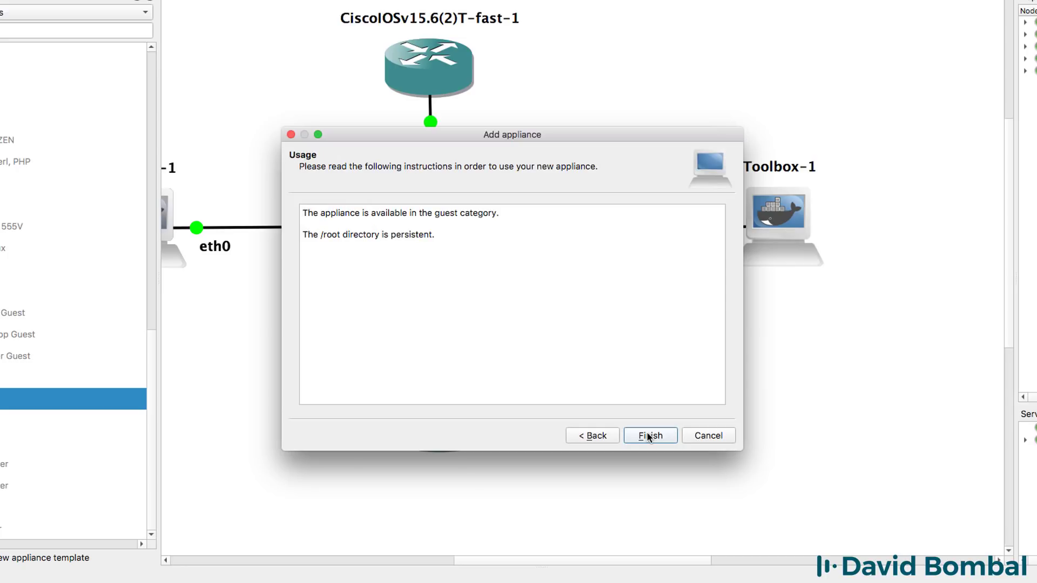
click(647, 435)
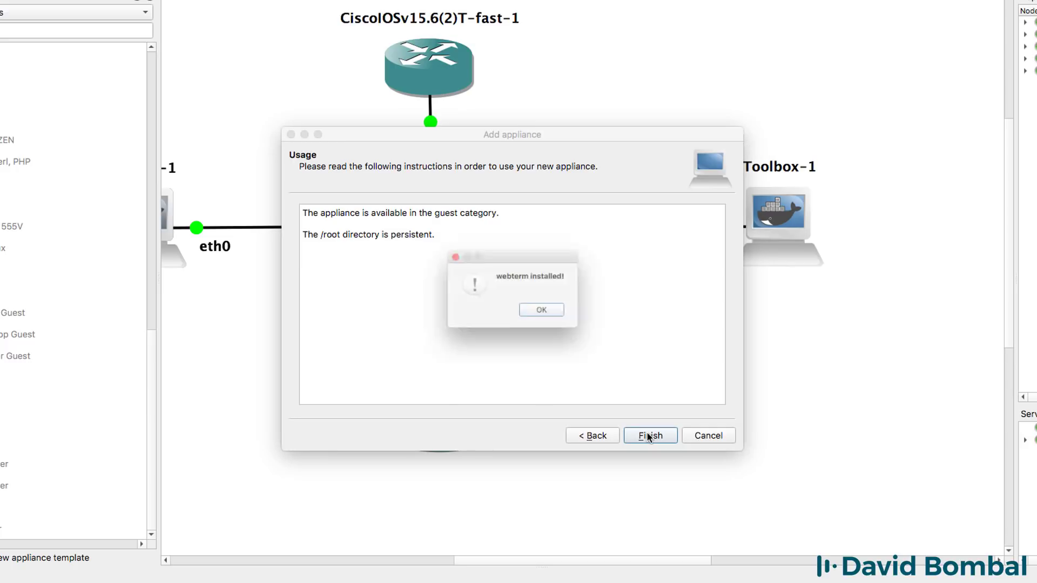
click(546, 314)
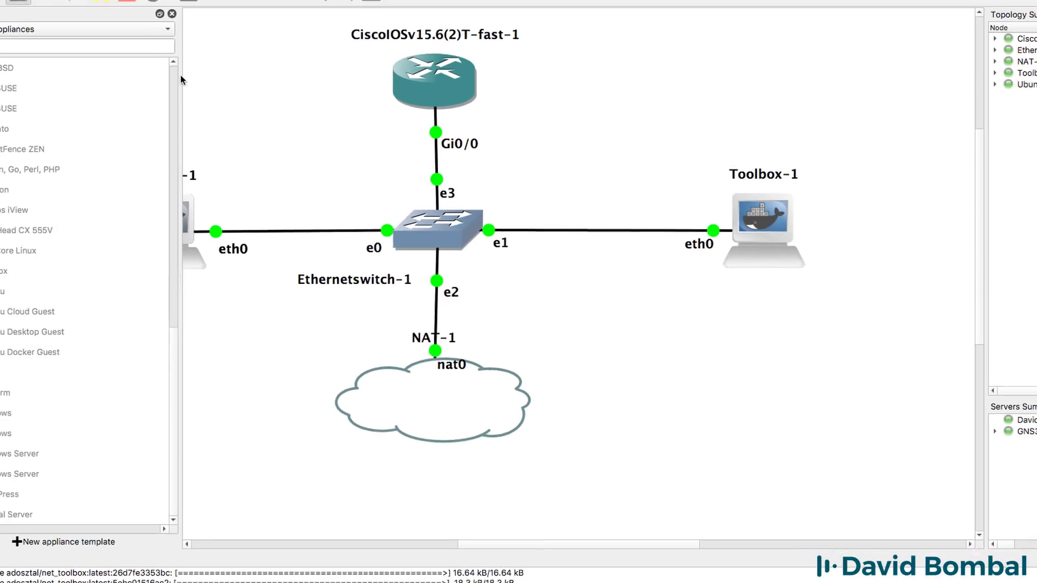
Step: Show the installed end devices, add a webterm node to the topology and close the device list
click(97, 13)
click(158, 45)
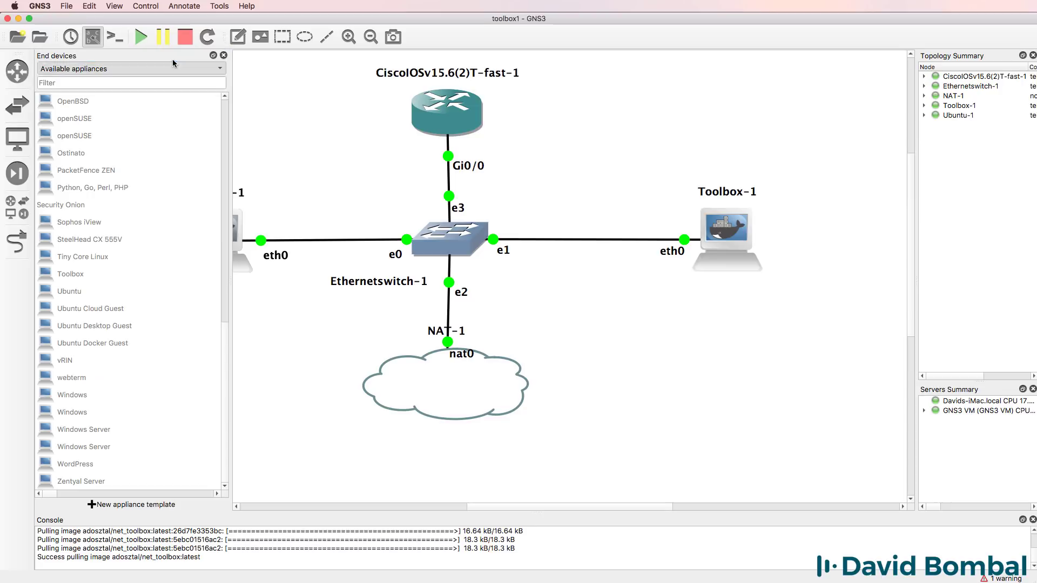
click(99, 434)
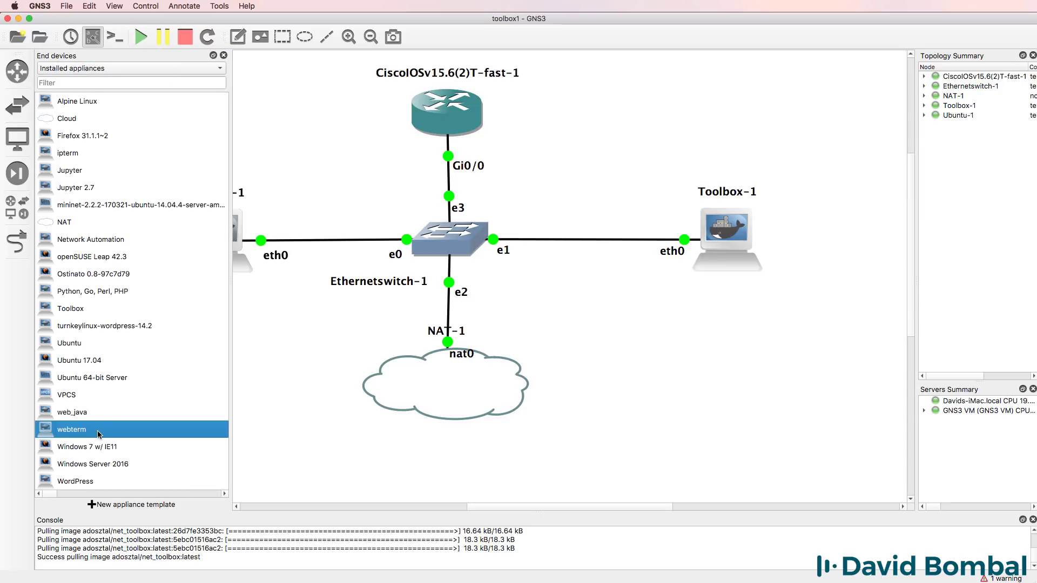
drag(99, 433, 289, 344)
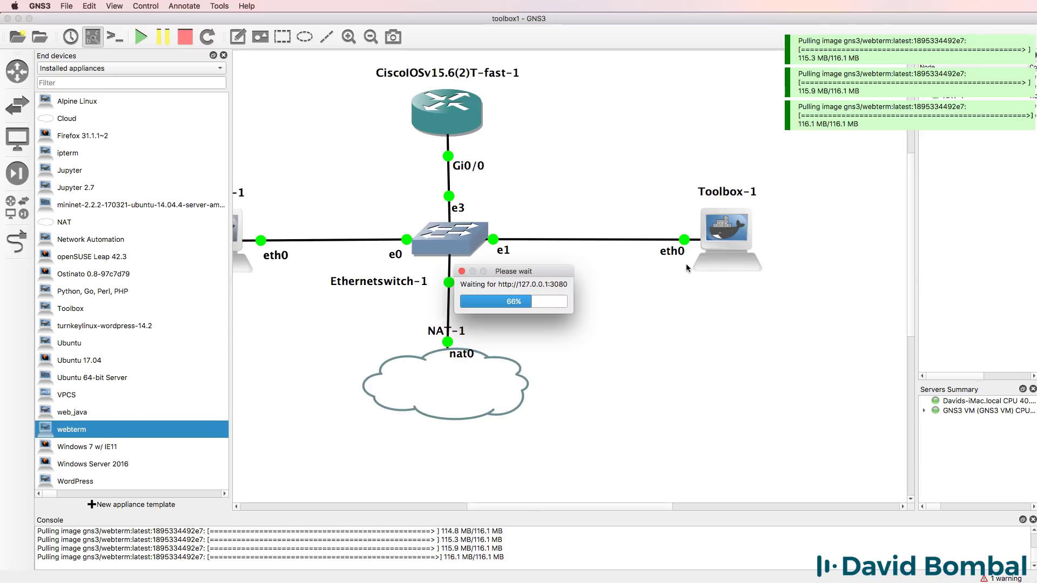
click(223, 55)
Step: Move Ubuntu-1 higher in the topology and place webterm-1 directly below it
drag(220, 363, 97, 352)
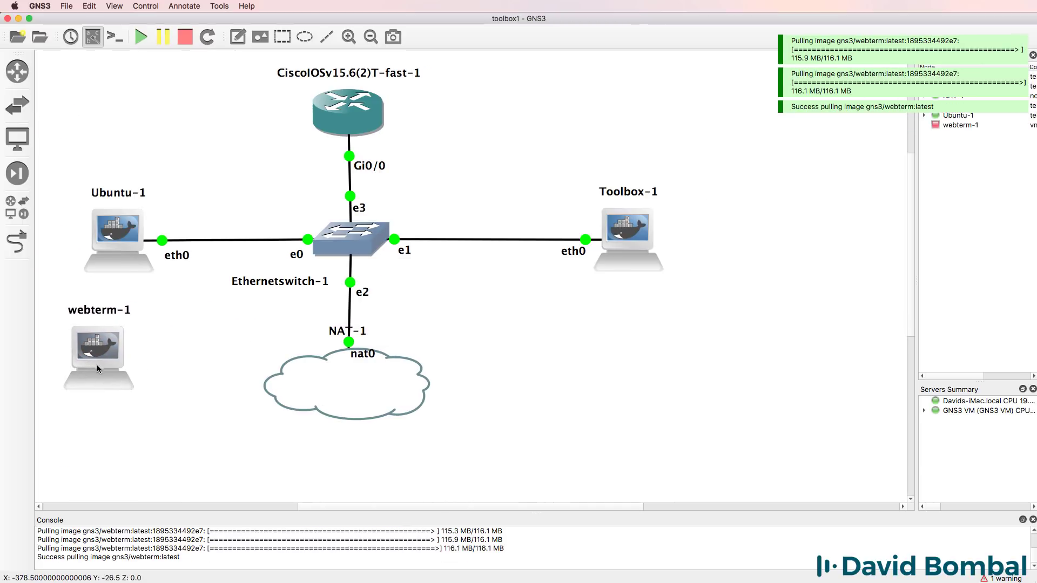
drag(105, 242, 105, 156)
drag(105, 393, 121, 332)
Step: Link eth0 of webterm-1 to Ethernet4 on Ethernetswitch-1 and leave link mode
click(17, 242)
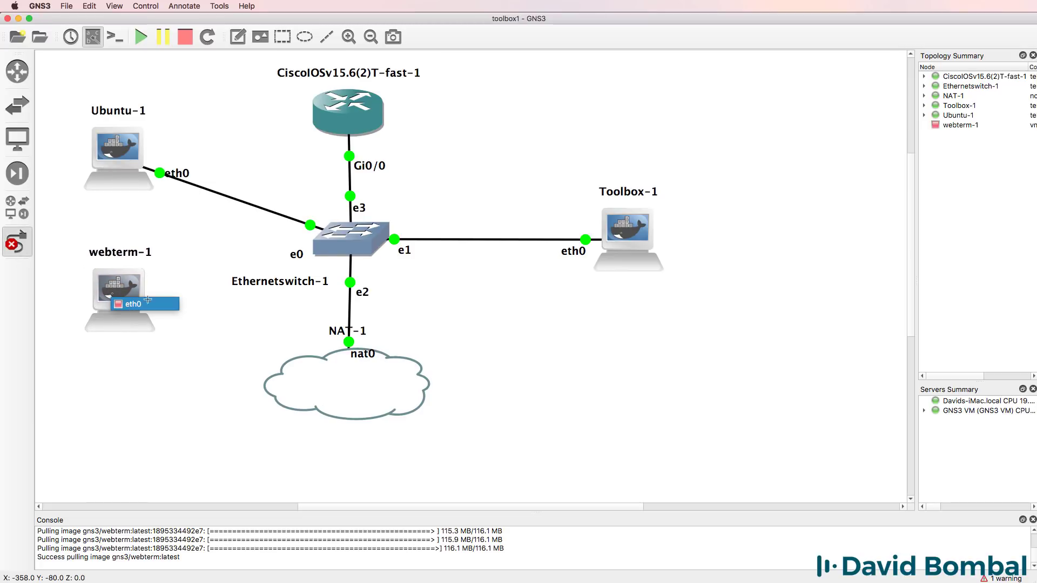
click(118, 300)
click(363, 242)
click(378, 300)
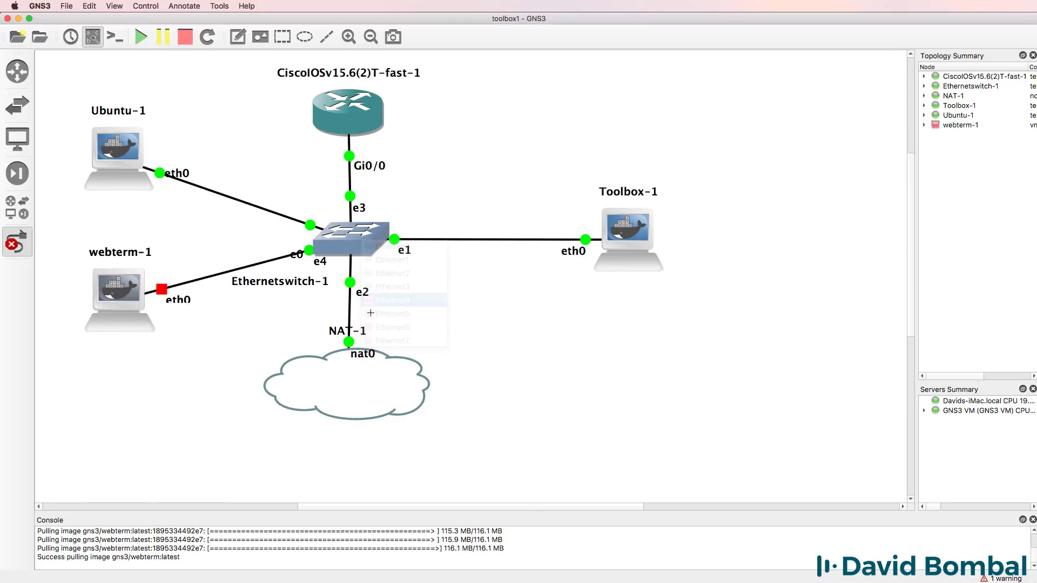
click(9, 244)
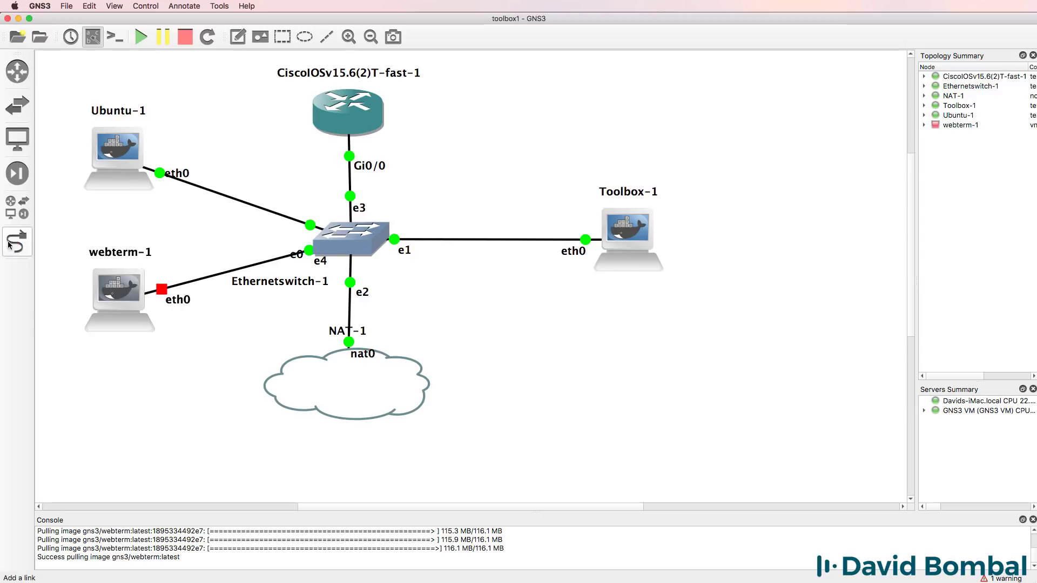
Step: Start webterm-1, open its console, and enlarge and reposition the console window to show the whole Firefox desktop
right_click(124, 292)
click(190, 453)
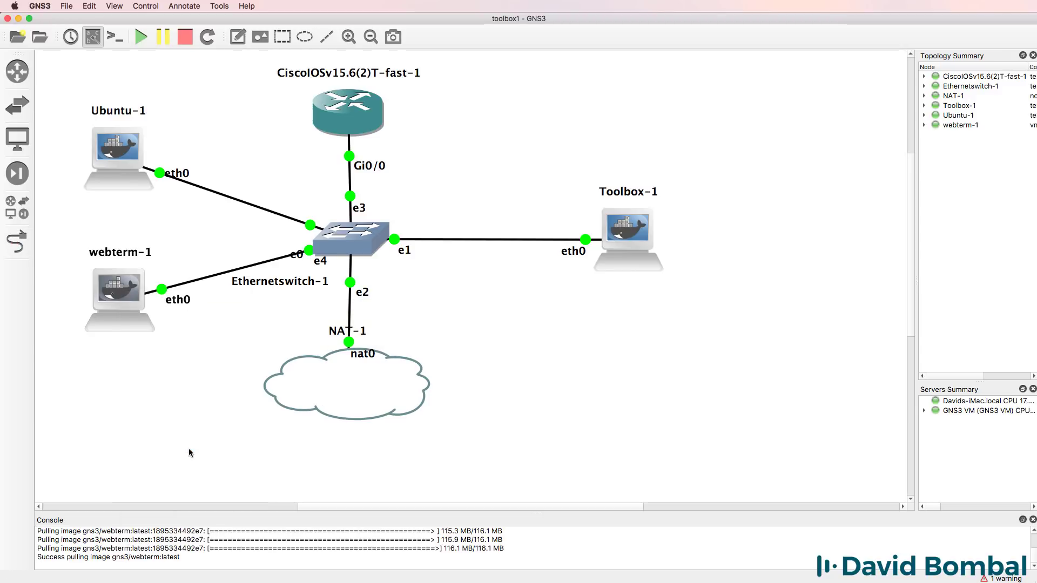
right_click(135, 282)
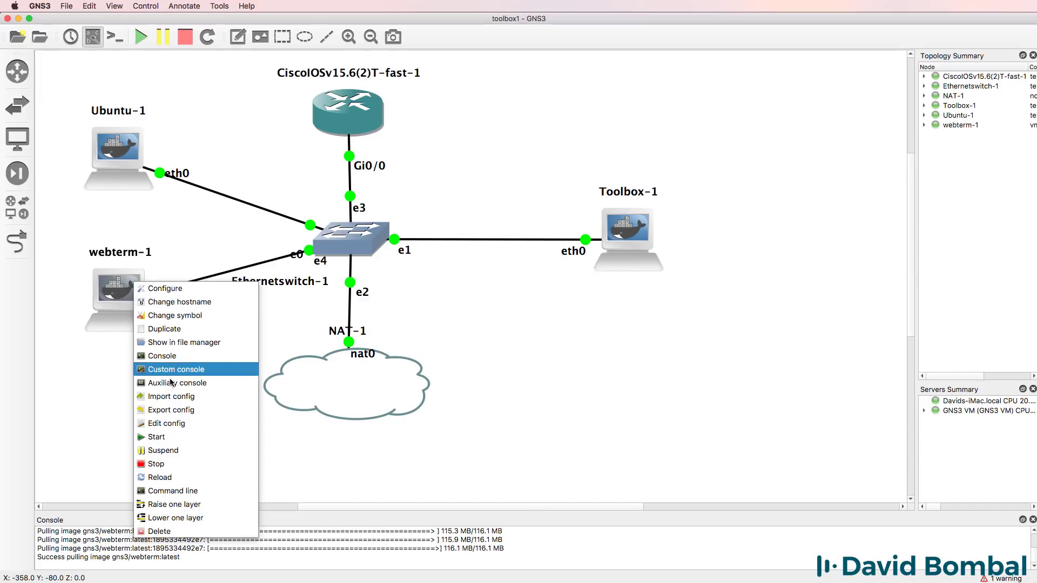
click(174, 363)
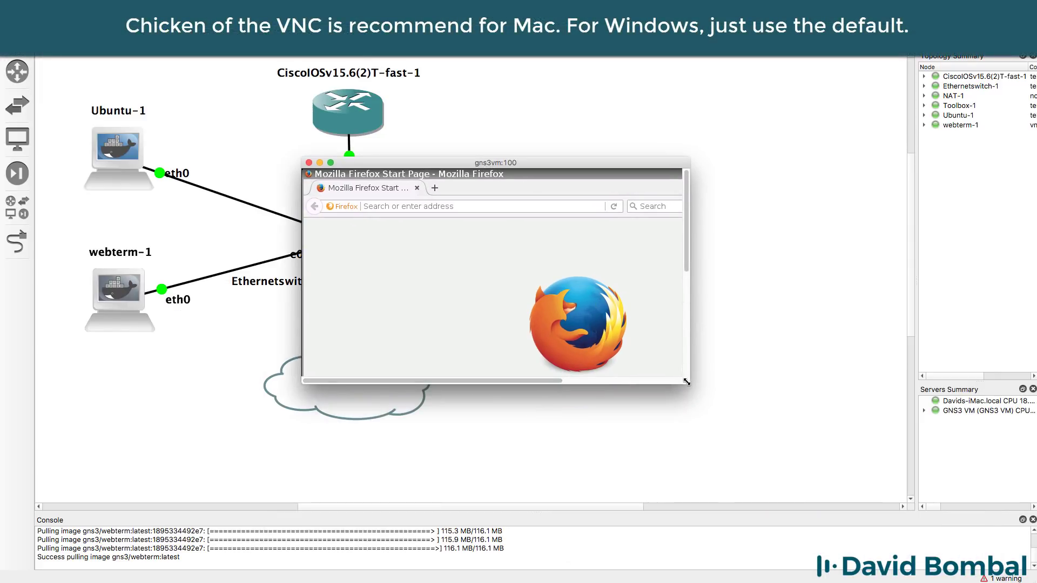
drag(689, 383, 817, 493)
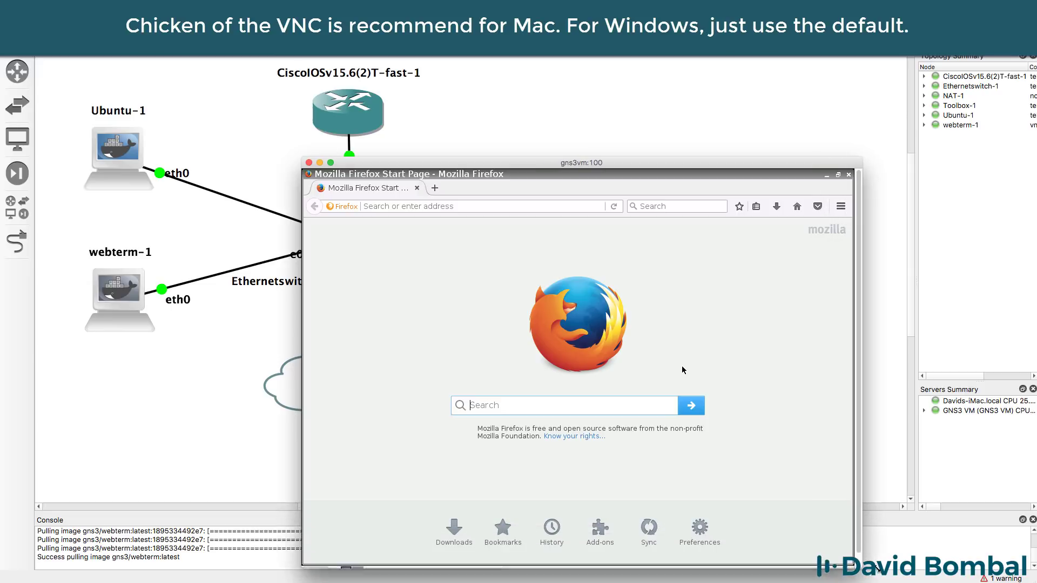
drag(597, 168, 650, 100)
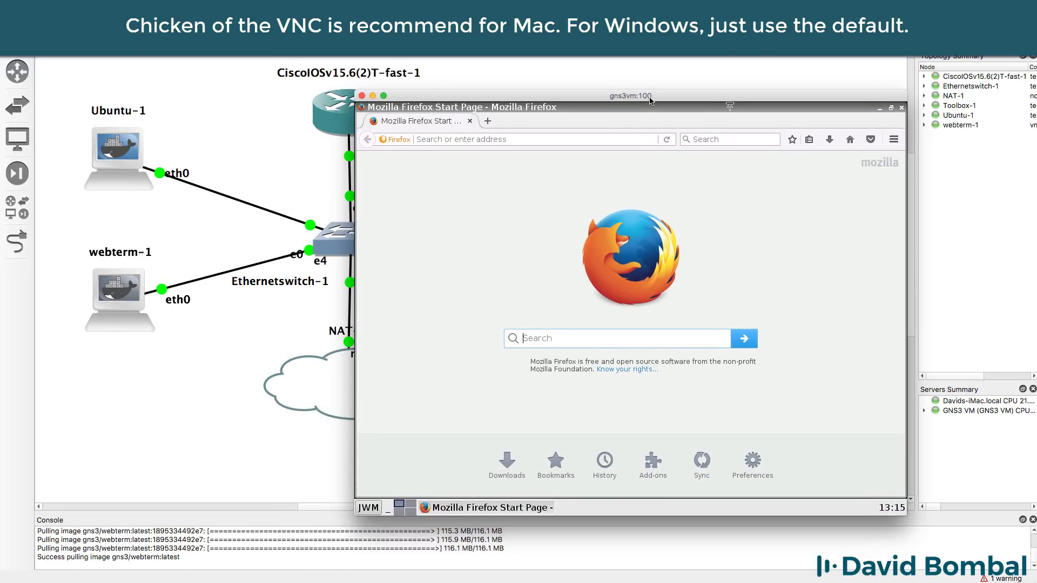
Step: Try to load google.com in webterm-1's Firefox browser to test its internet access
click(511, 142)
text(google.co)
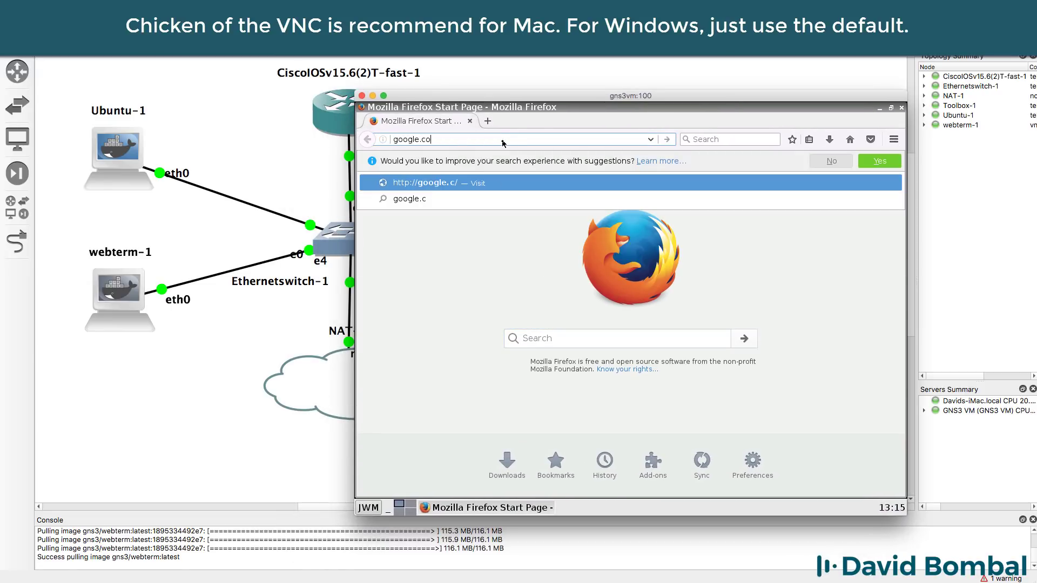
text(m)
key(Return)
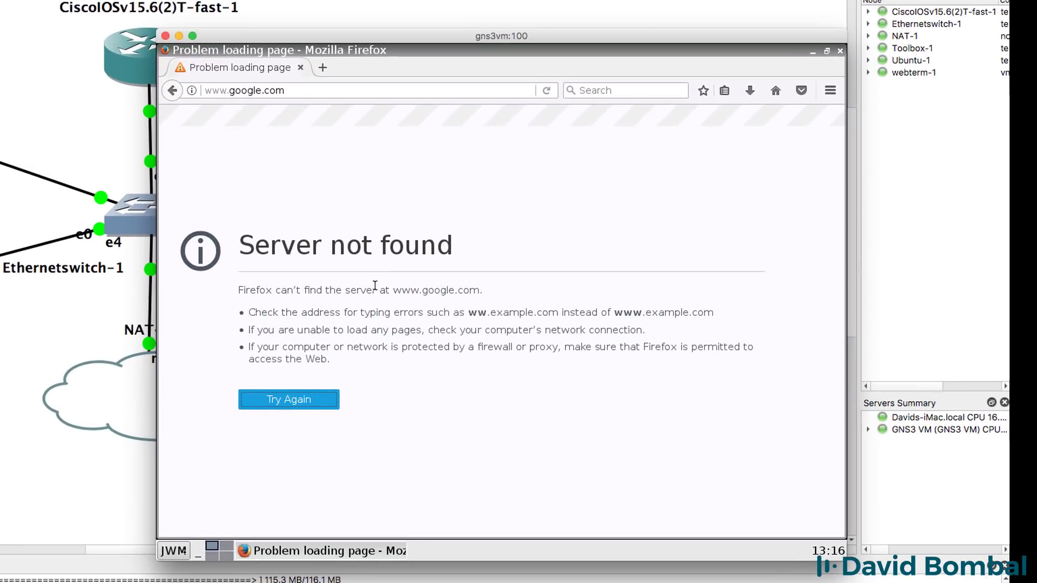
Step: Open a terminal on webterm-1 and open /etc/network/interfaces in nano
click(376, 508)
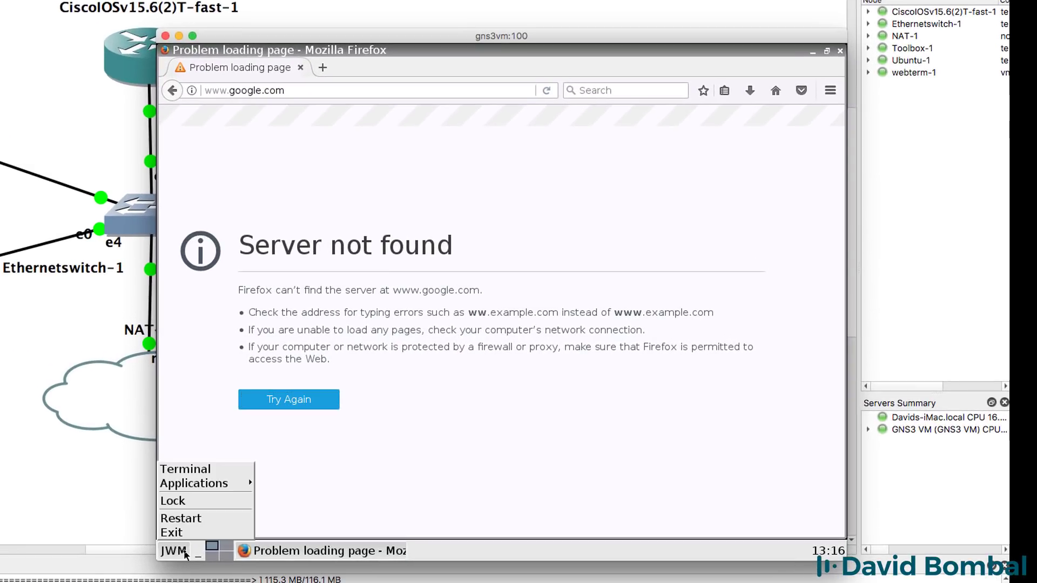
click(185, 470)
text(nano /e)
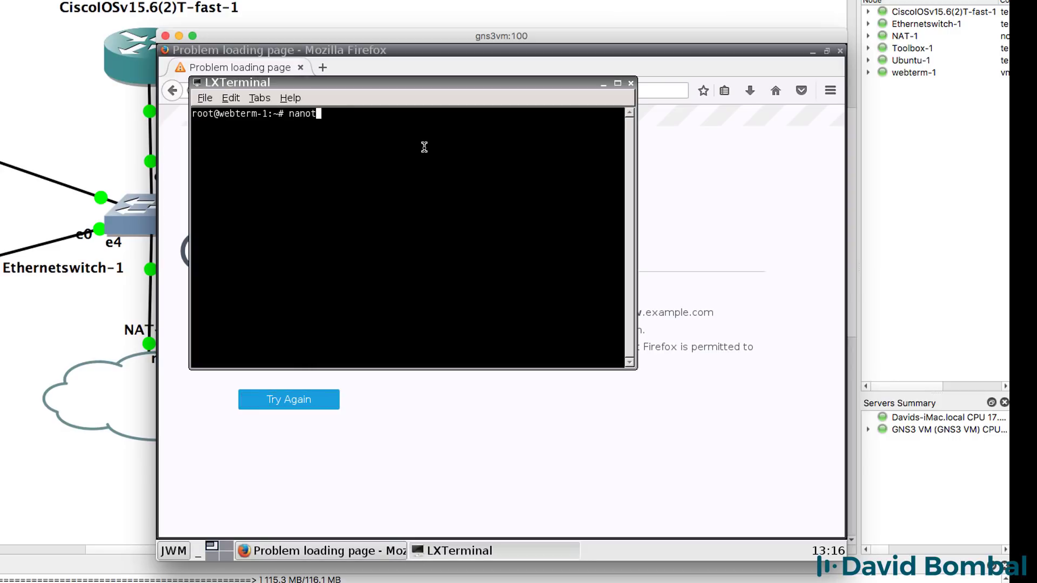
text(tc/network/interfaces)
key(Return)
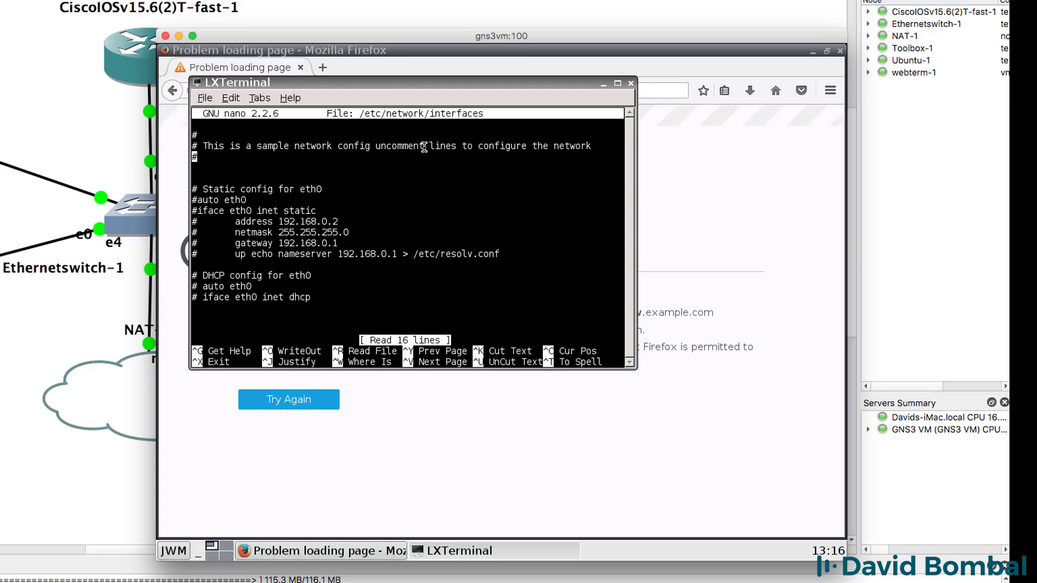
Step: Uncomment the "auto eth0" and "iface eth0 inet dhcp" lines under the DHCP config and save the file under the same name
key(Down)
key(Down)
key(Down)
key(Down)
key(Down)
key(Down)
key(Down)
key(Down)
key(Down)
key(Down)
key(Down)
key(Down)
key(Delete)
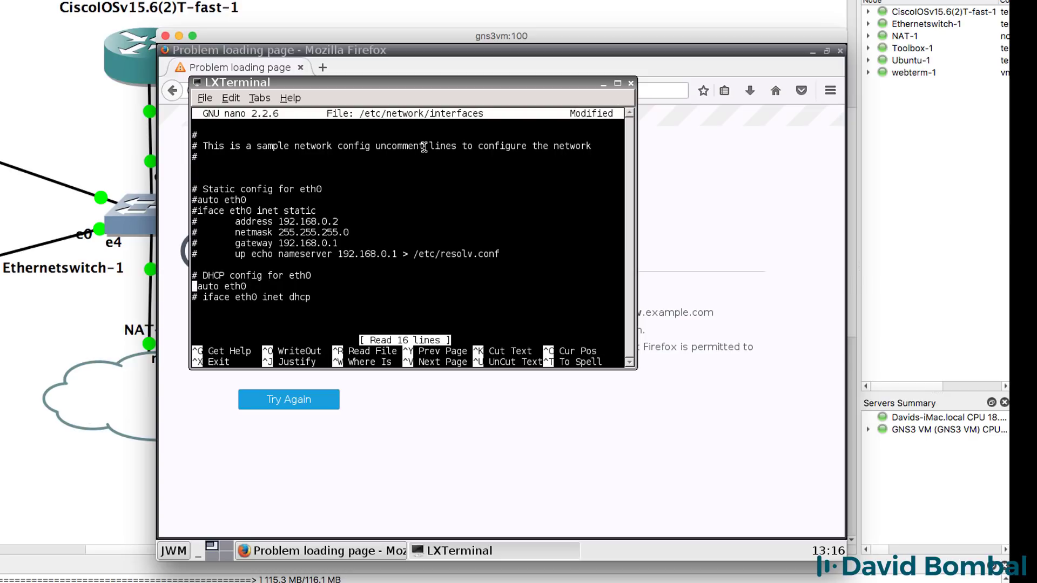
key(Down)
key(Delete)
key(ctrl+x)
key(y)
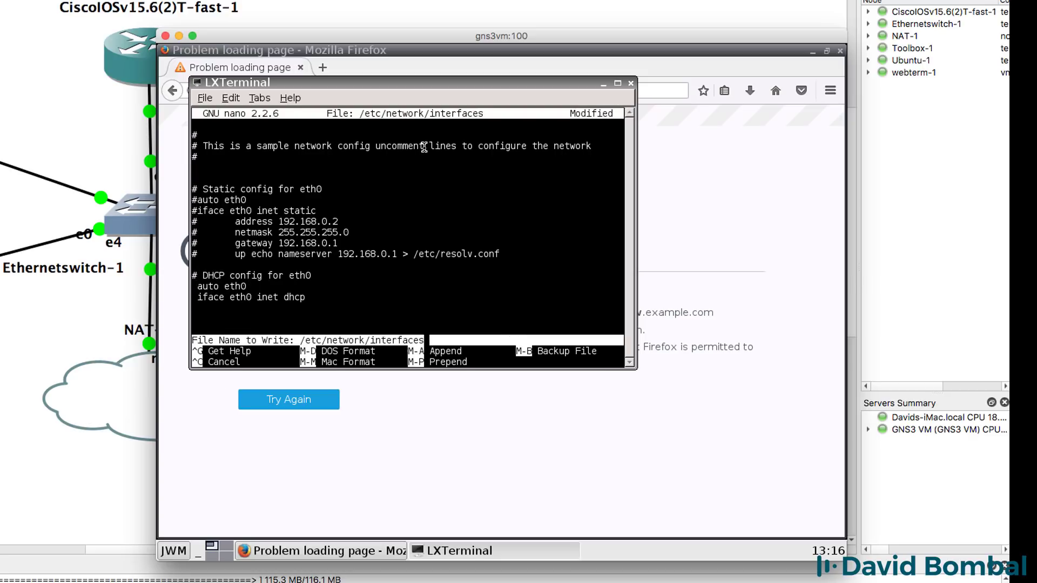
key(Return)
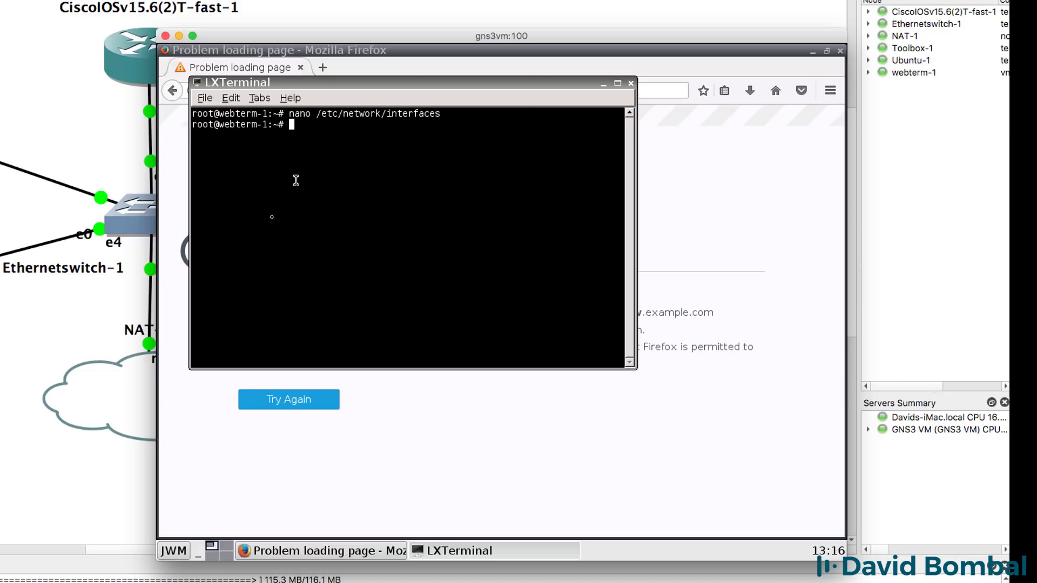
Step: Print /etc/network/interfaces with cat and check the DHCP lines for eth0
text(cat /etc/n)
key(Tab)
text(i)
key(Tab)
key(Return)
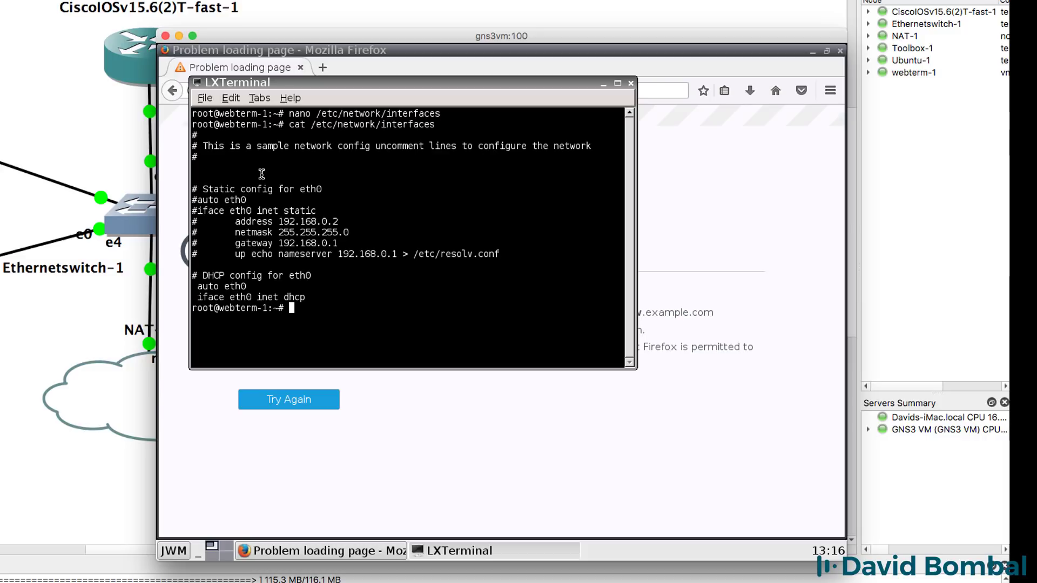
drag(313, 301, 173, 291)
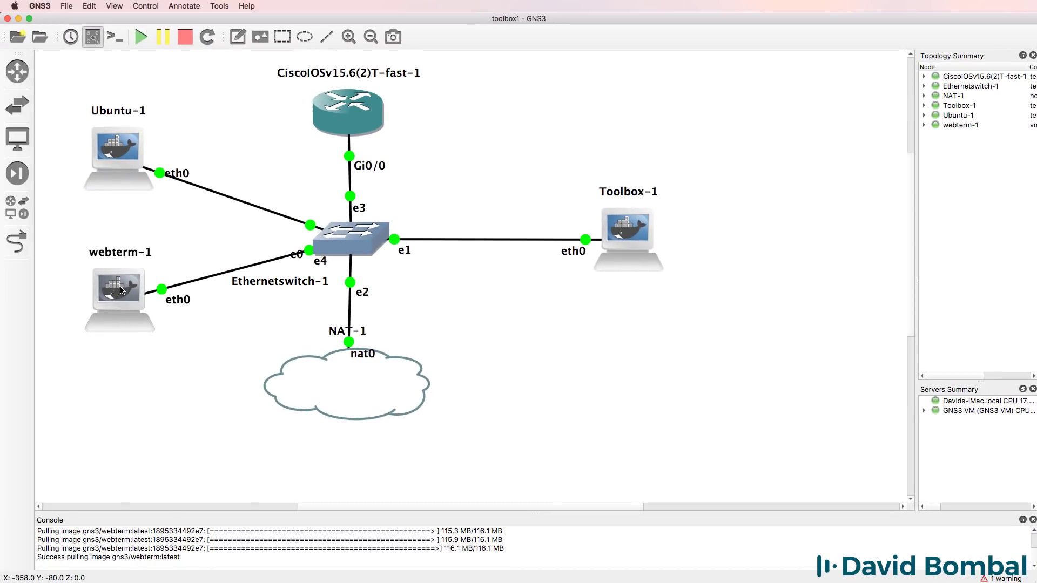
Step: Stop the webterm-1 node and start it again to apply the network configuration
right_click(120, 290)
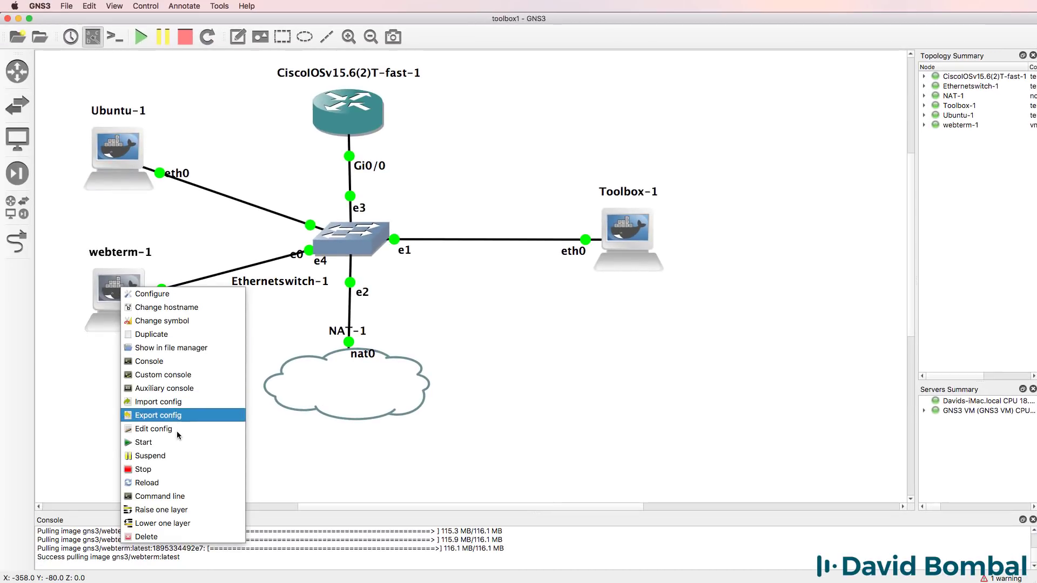
click(171, 469)
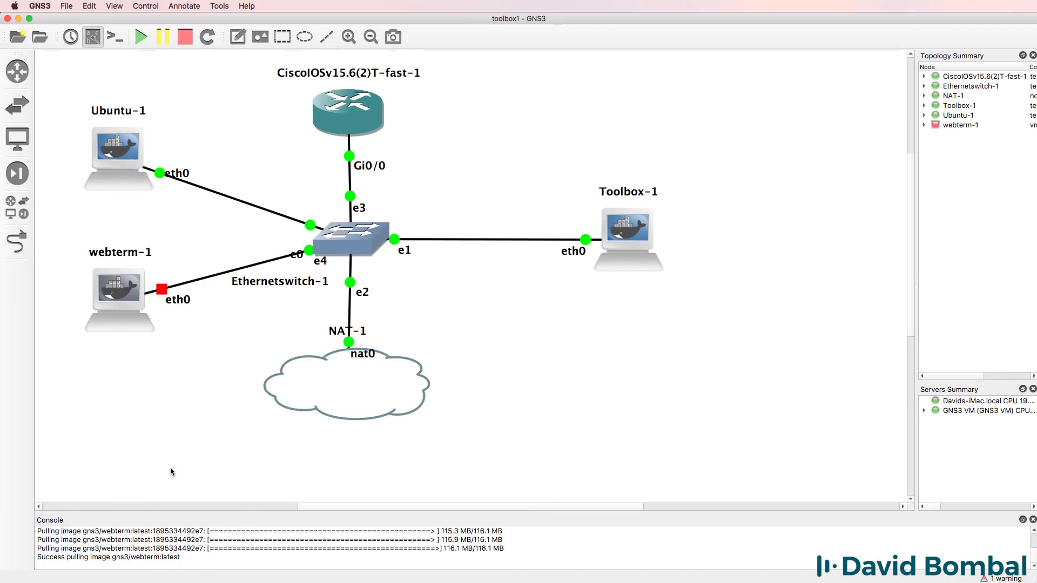
right_click(110, 287)
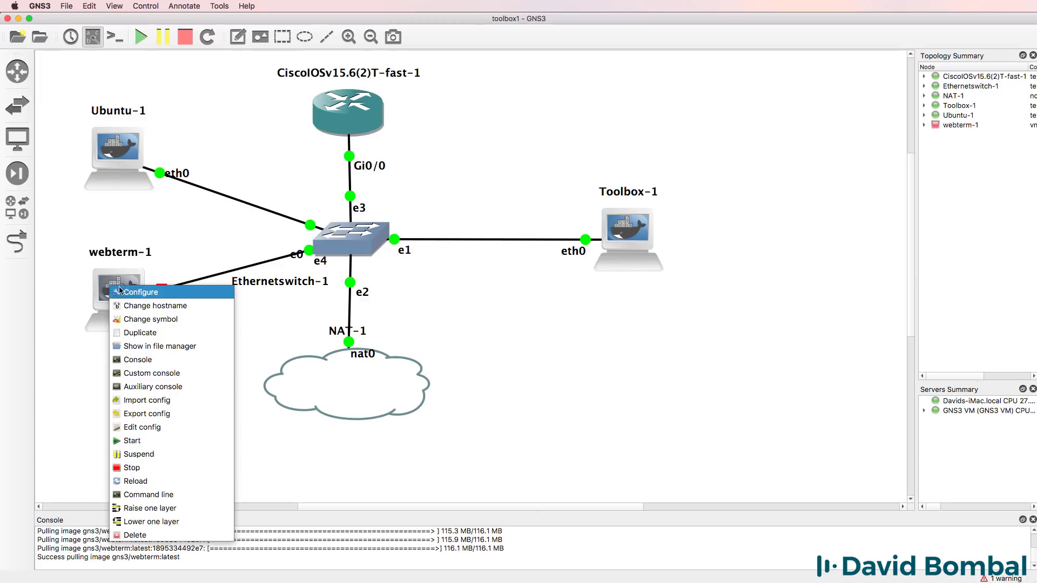
click(174, 447)
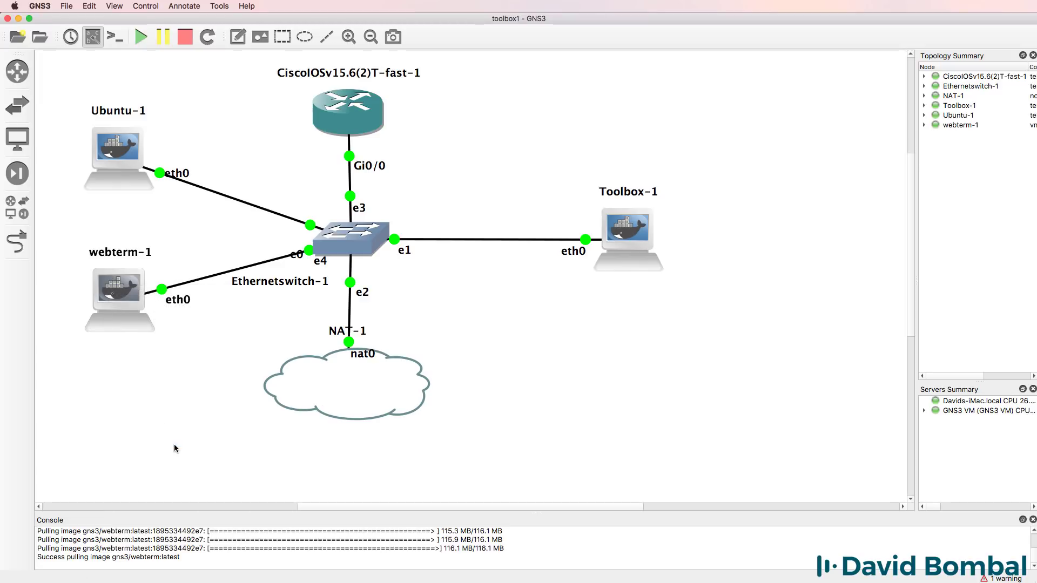
Step: Reopen the webterm-1 console and load gns3.com in its Firefox browser
right_click(121, 289)
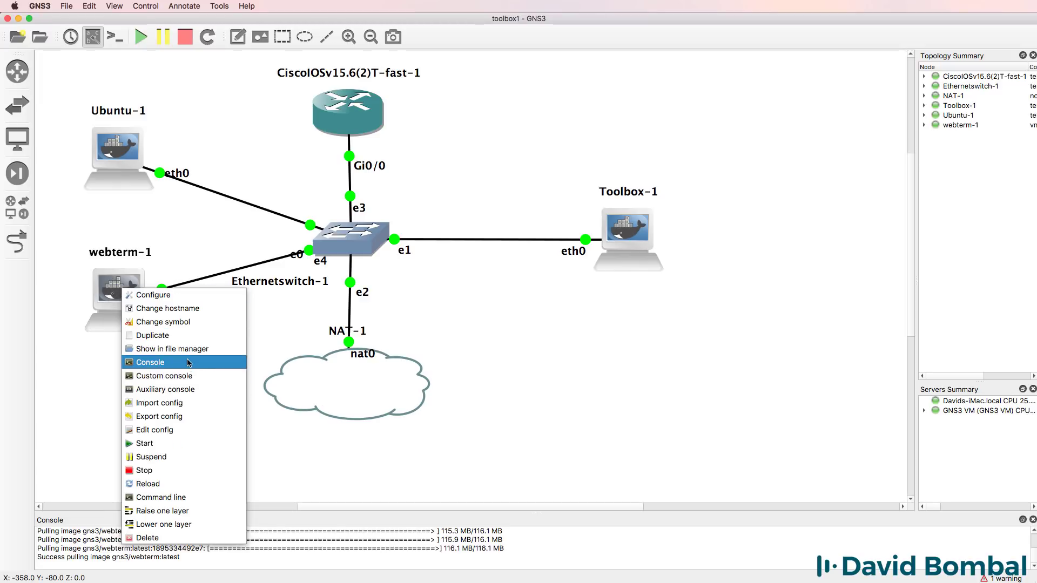
click(187, 362)
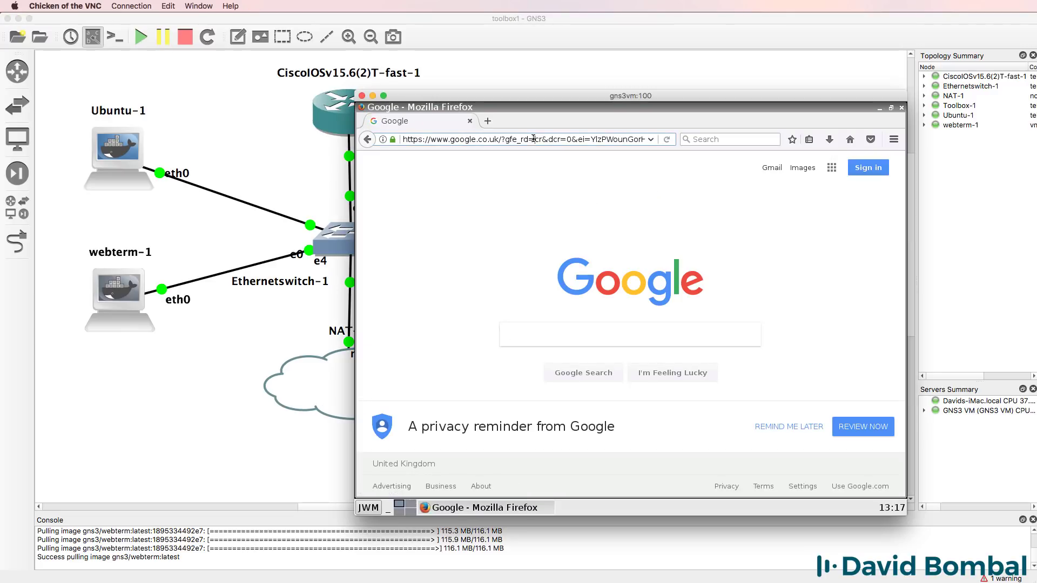
click(533, 138)
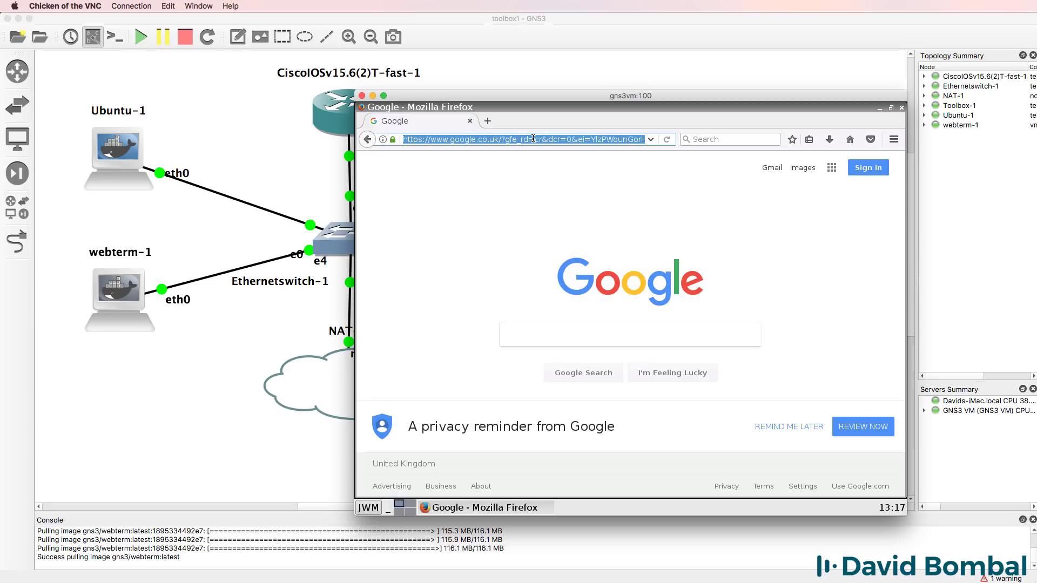
text(gns3.com)
key(Return)
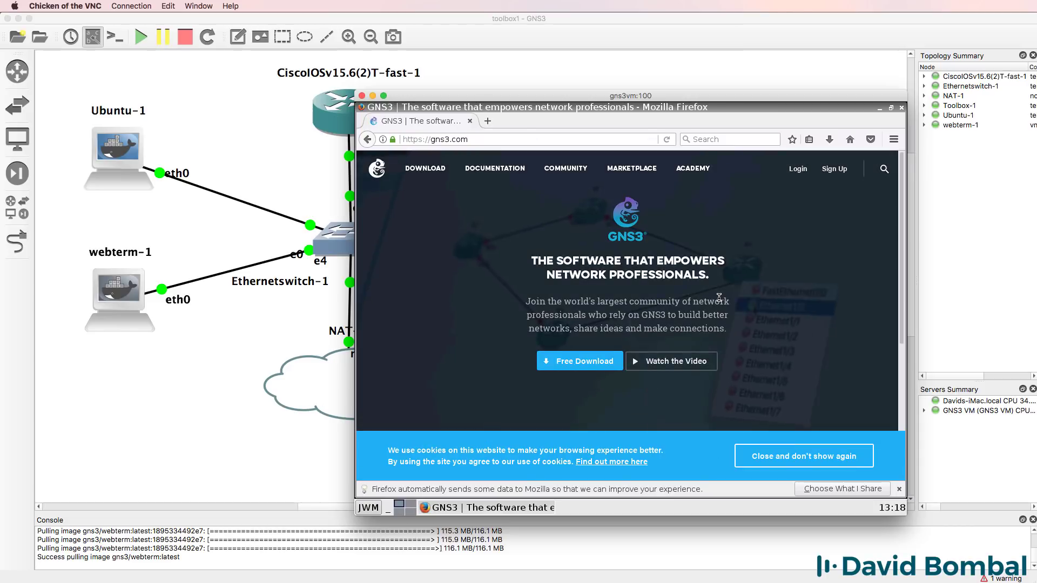
Step: Return to the topology, open the Toolbox-1 console and run ifconfig to read its eth0 IP address
drag(672, 98, 562, 130)
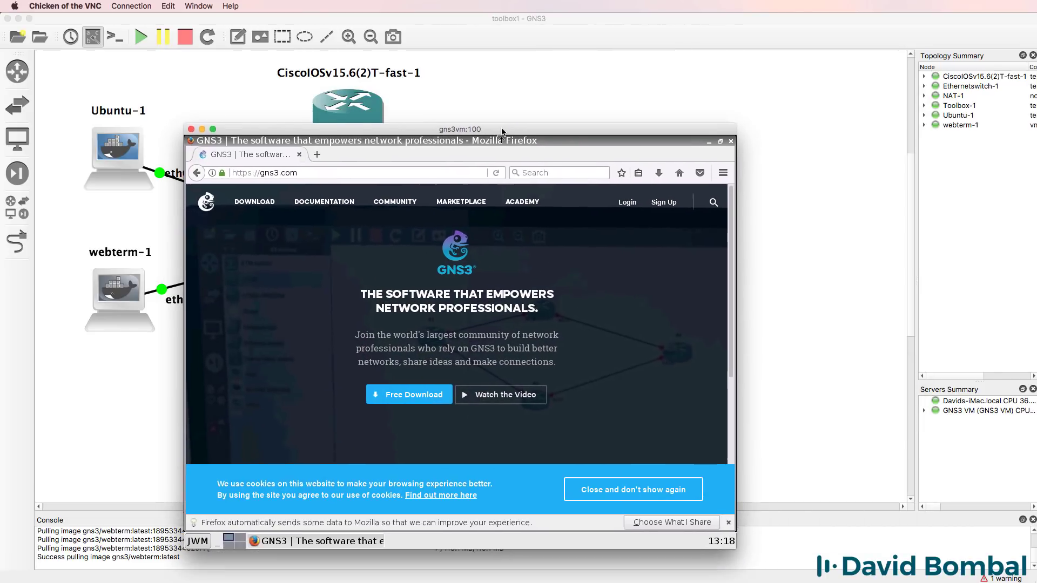
click(627, 17)
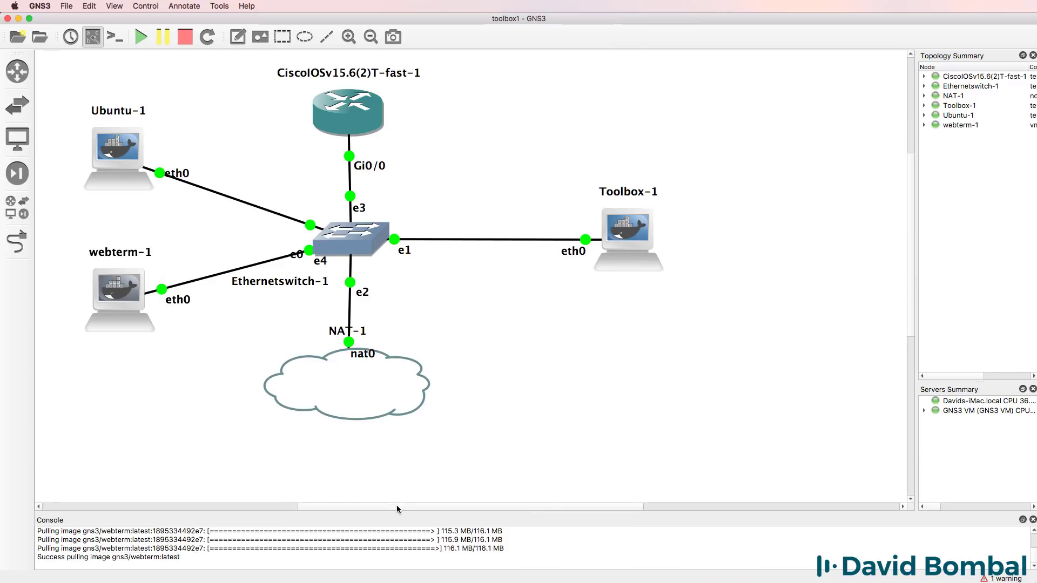
drag(396, 507, 367, 507)
drag(699, 242, 696, 242)
double_click(697, 241)
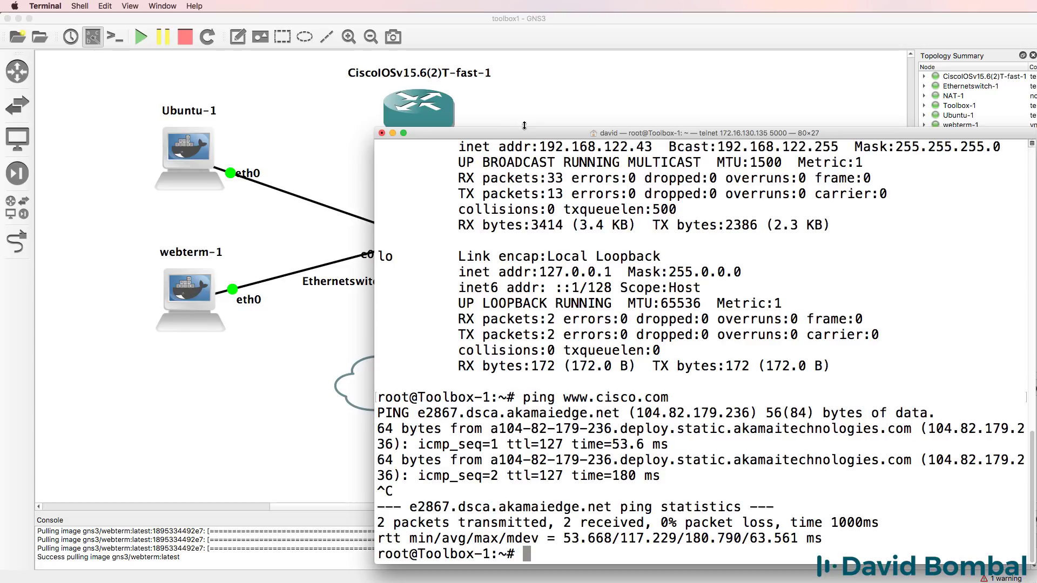
drag(523, 125, 523, 141)
text(ifconfig)
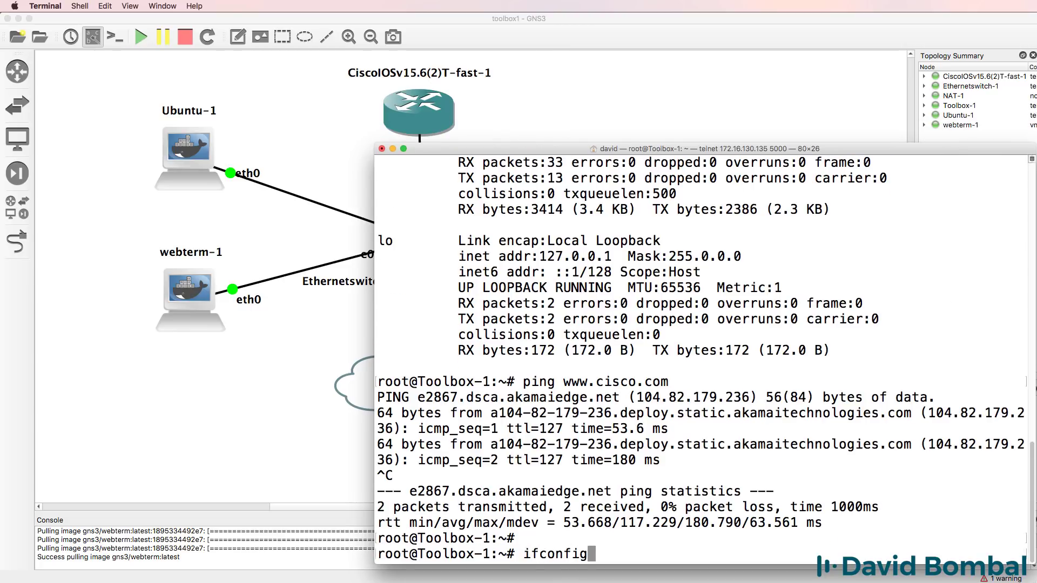
key(Return)
drag(561, 149, 559, 72)
drag(650, 222, 539, 225)
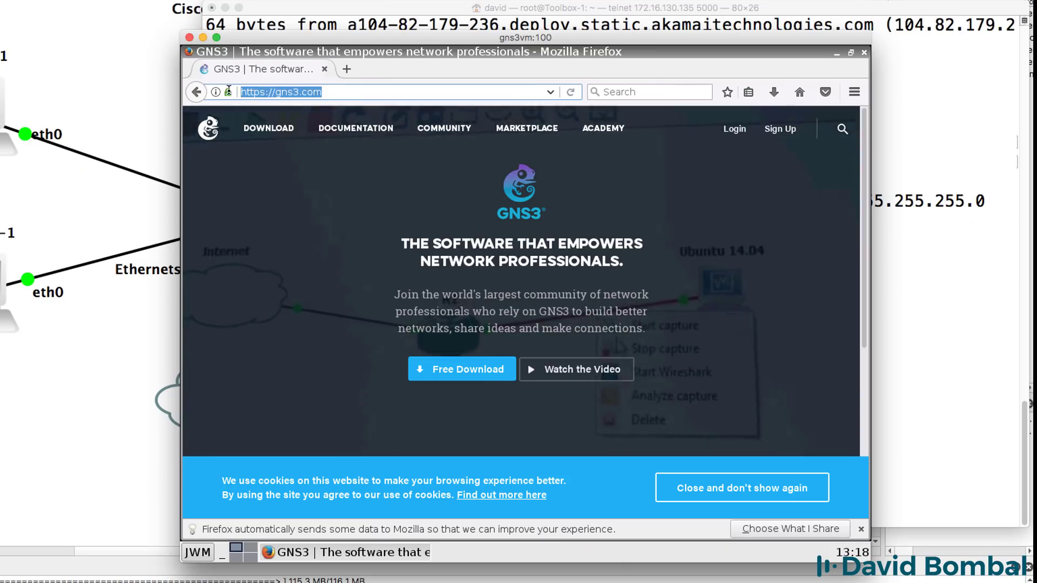
Step: Load 192.168.122.43 in webterm-1's Firefox browser and zoom the page to 120%
text(192.168)
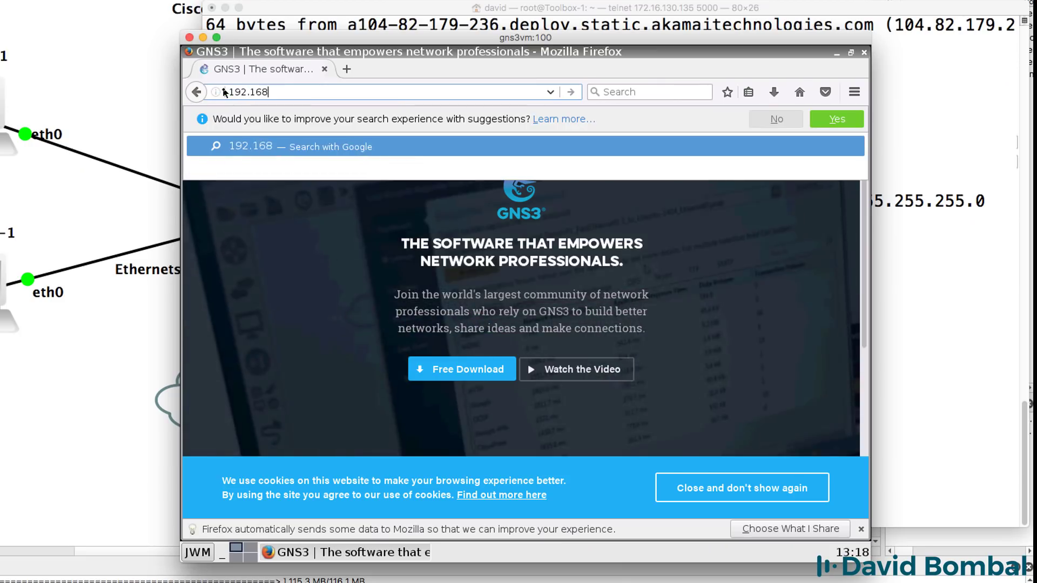
text(.122.43)
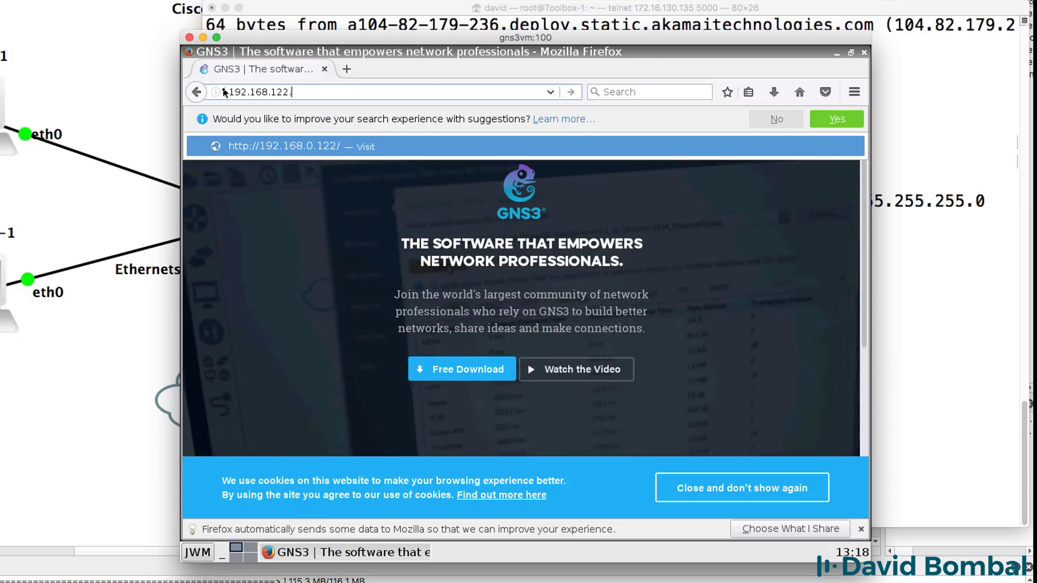
key(Return)
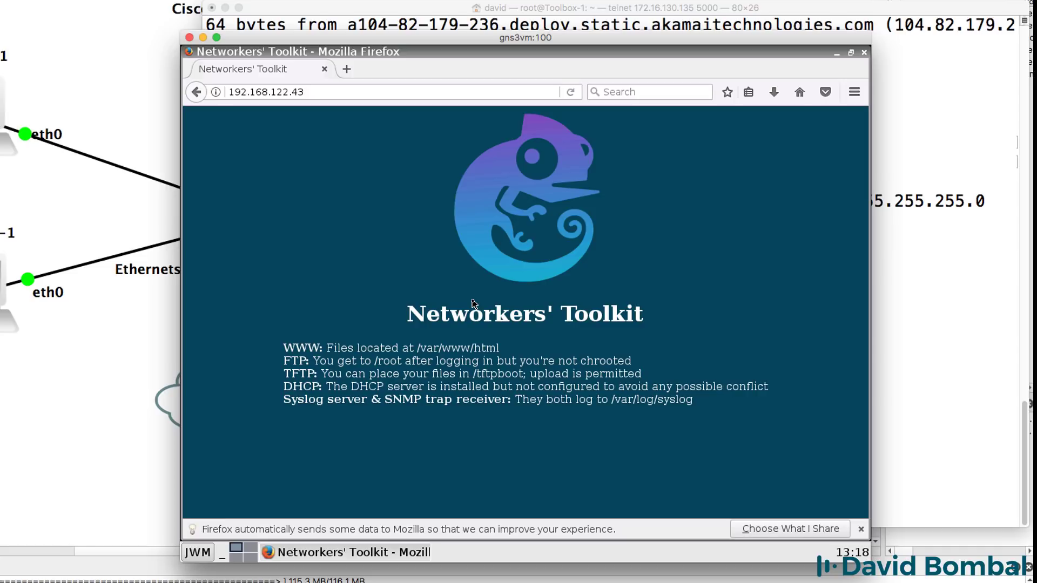
key(ctrl+plus)
key(ctrl+plus)
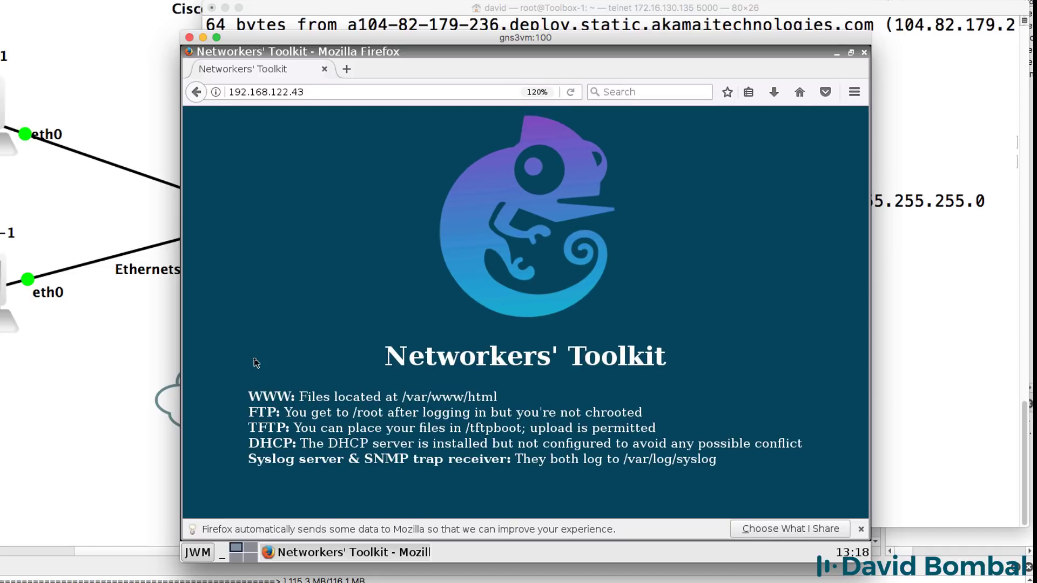
Step: Highlight the Networkers' Toolkit service list, and review the WWW and FTP entries individually
drag(252, 358, 890, 526)
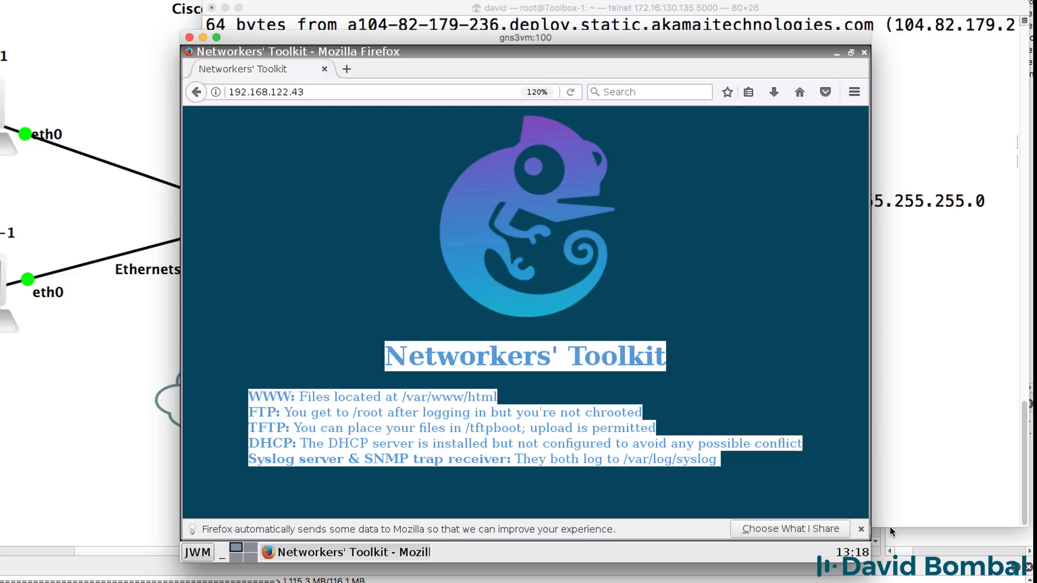
click(280, 399)
drag(253, 391, 516, 394)
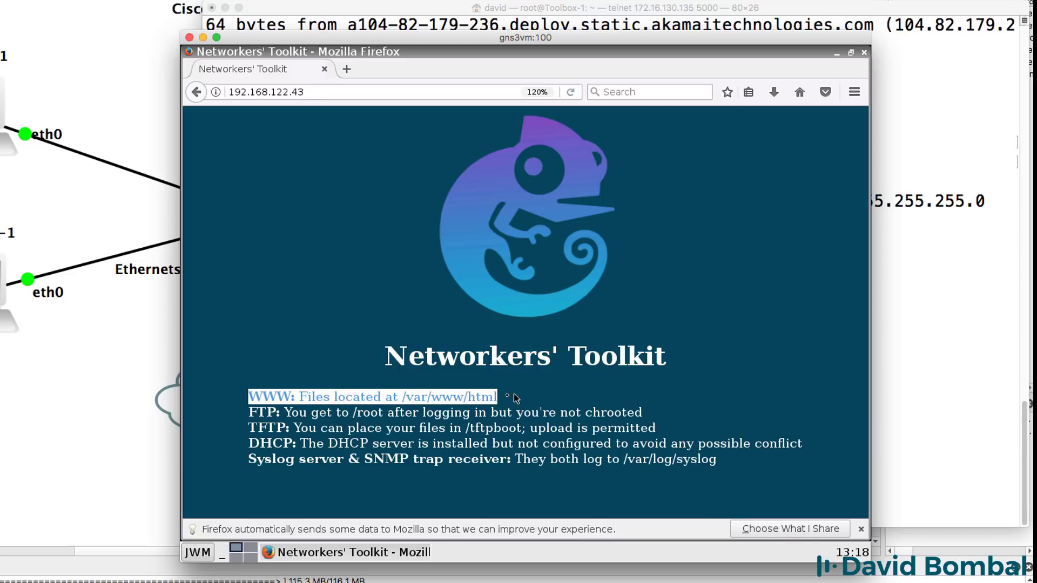
drag(249, 414, 562, 412)
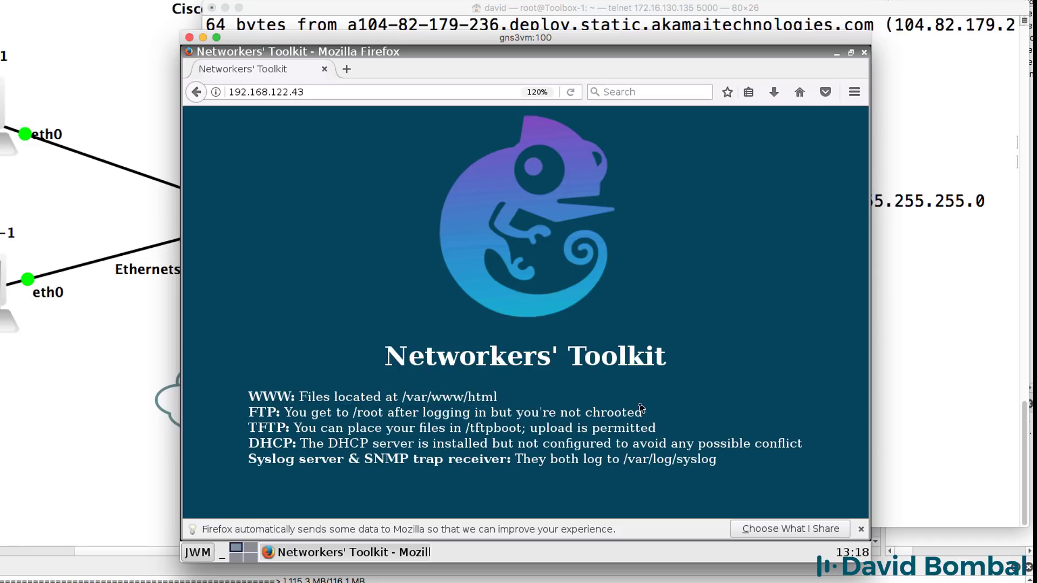
Step: Highlight the FTP, TFTP, DHCP and Syslog/SNMP entries one by one on the Networkers' Toolkit page, and review the whole service list
triple_click(605, 412)
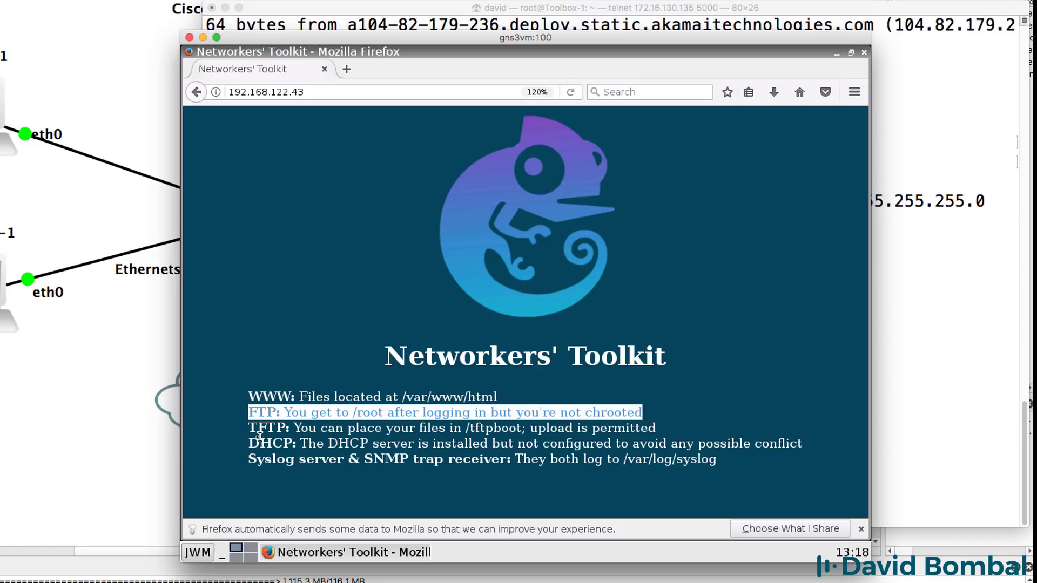
drag(245, 432, 679, 430)
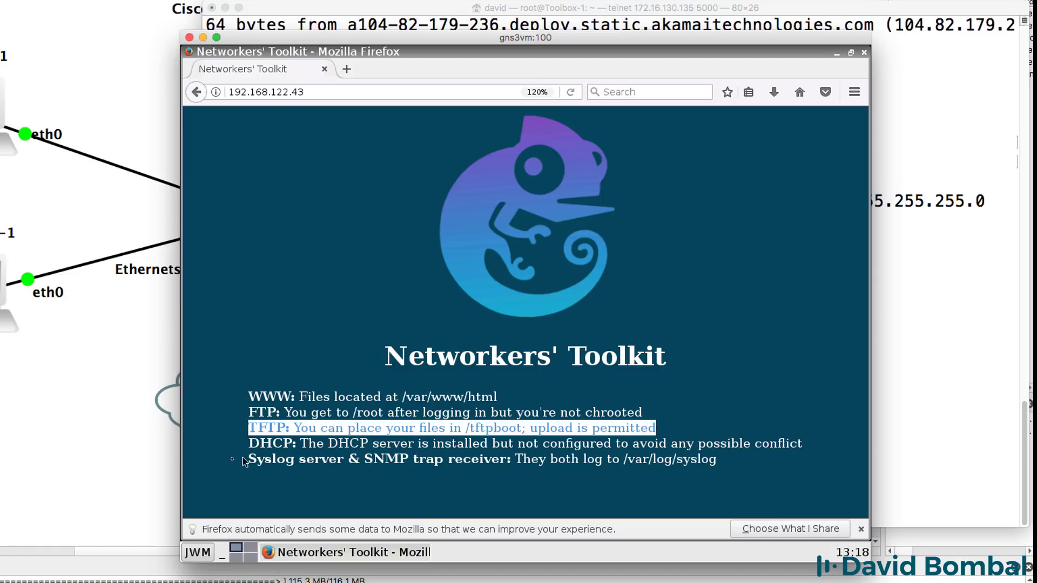
drag(251, 442, 815, 441)
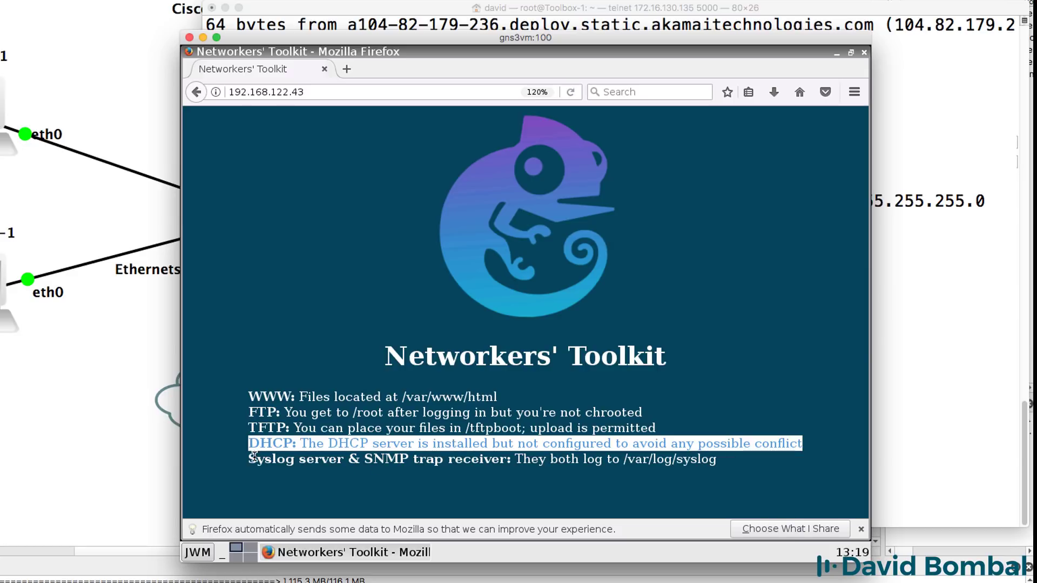
drag(254, 456, 744, 469)
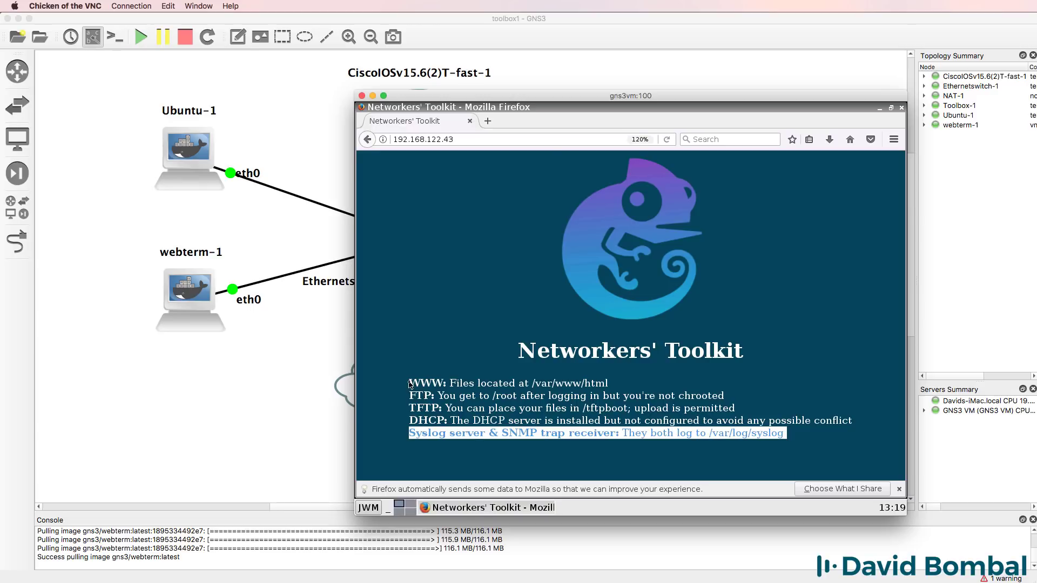
drag(410, 384, 851, 444)
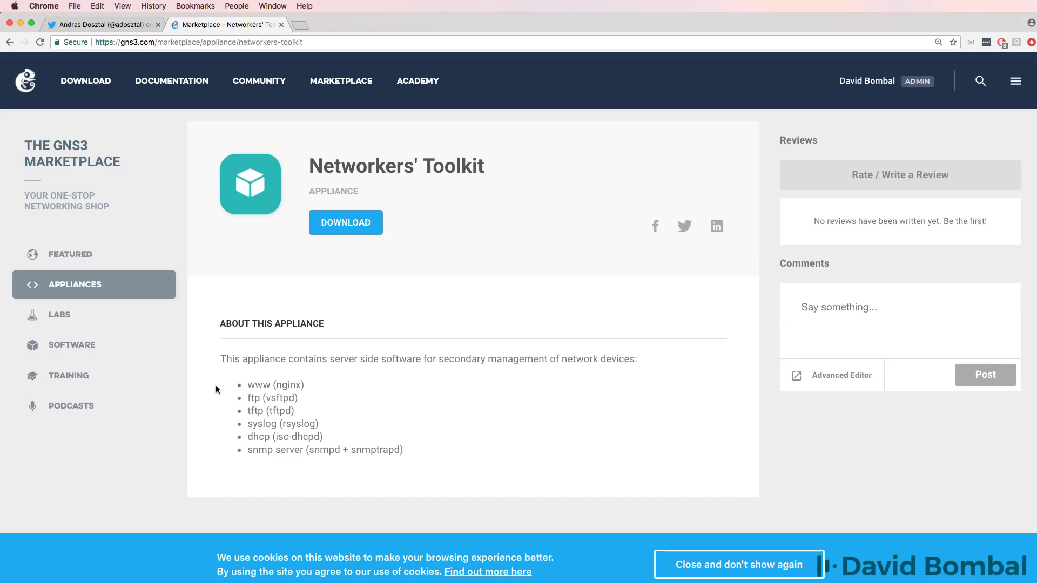
Step: Switch to Chrome's GNS3 Marketplace page for Networkers' Toolkit and review its server software list, highlighting vsftpd, tftpd and rsyslog individually
drag(246, 381, 427, 446)
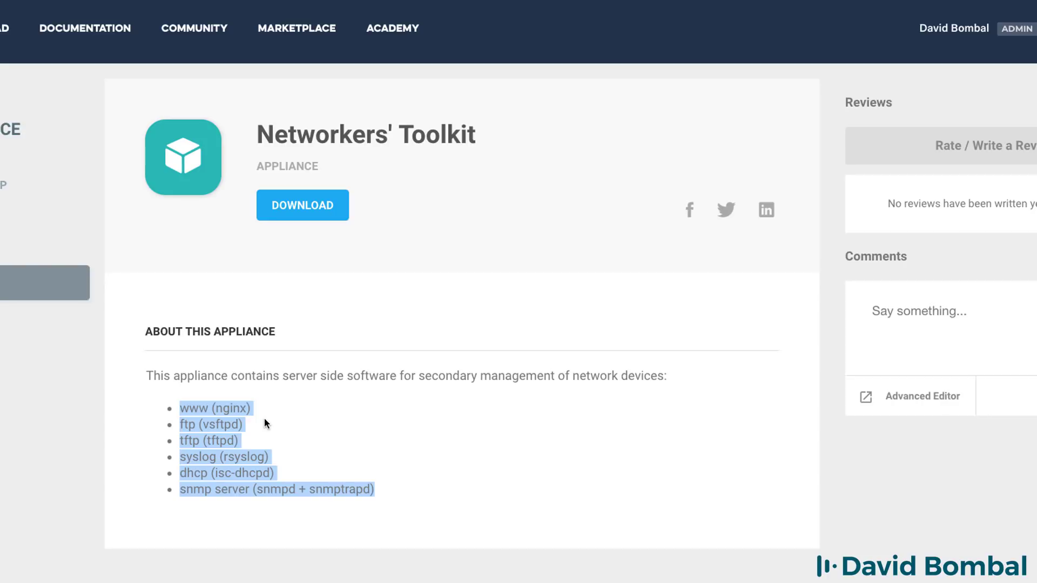
click(265, 423)
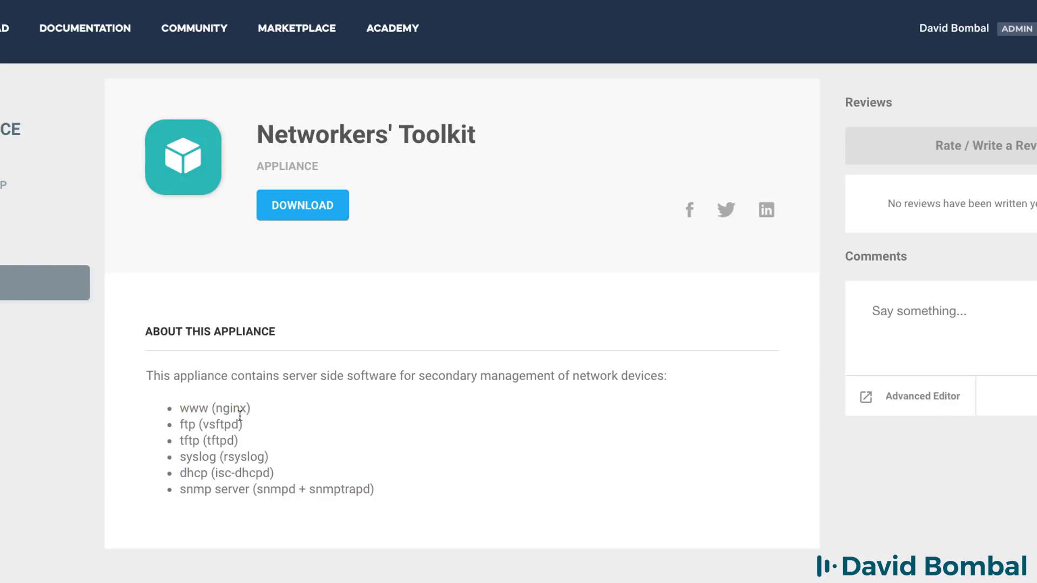
drag(216, 409, 246, 429)
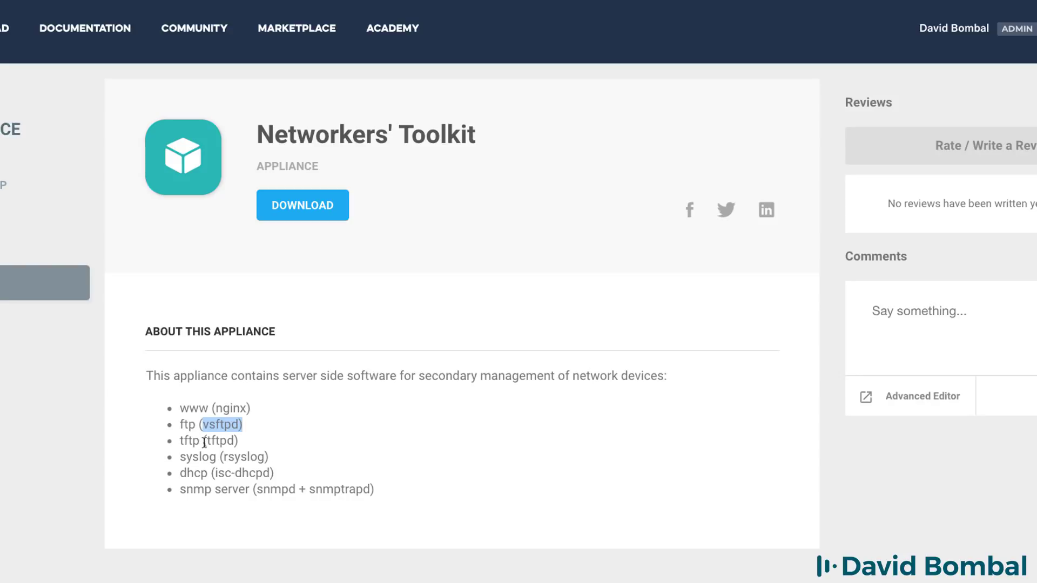
drag(206, 441, 236, 443)
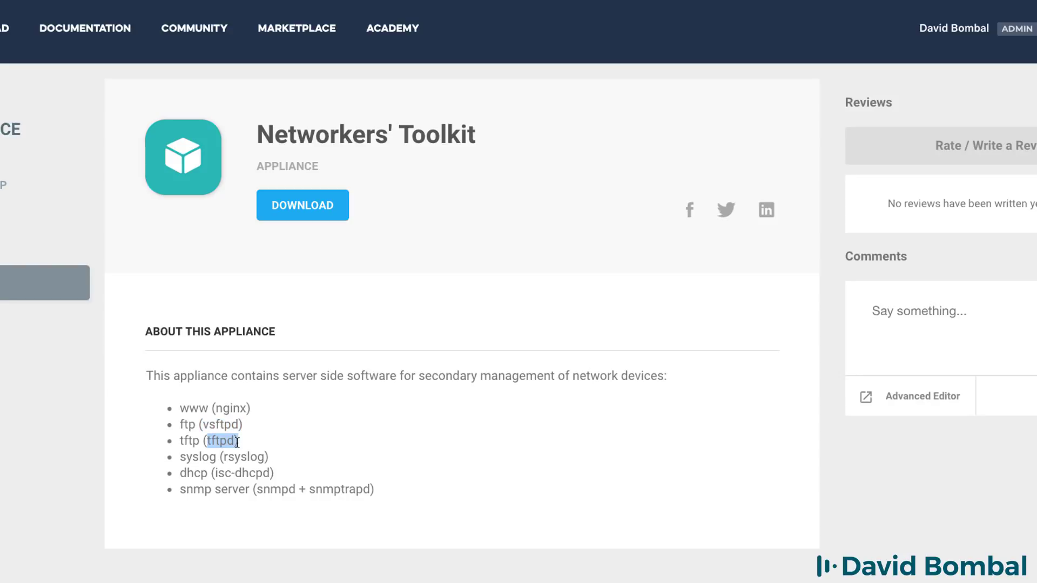
click(311, 467)
drag(216, 409, 268, 457)
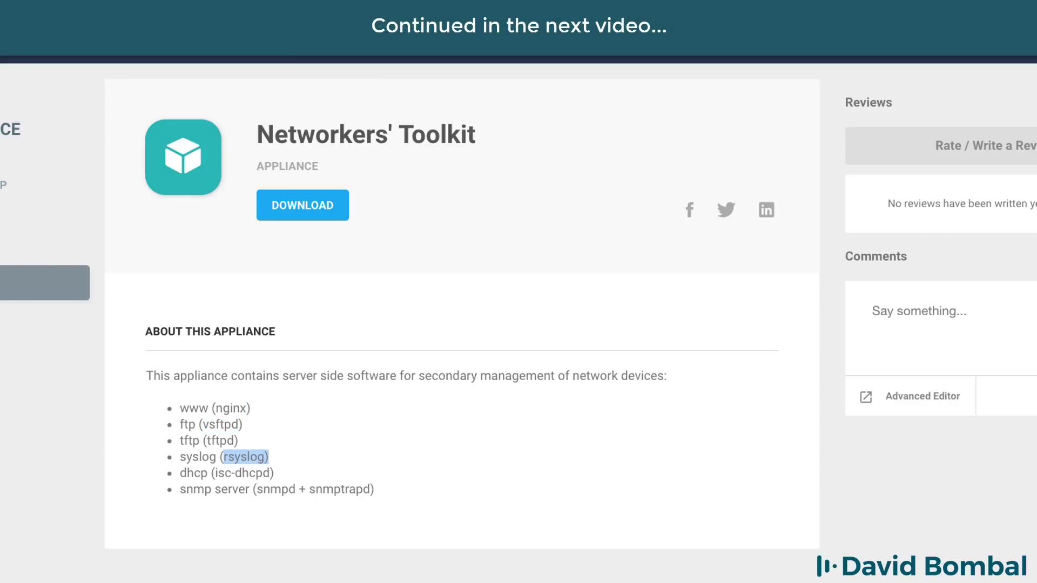